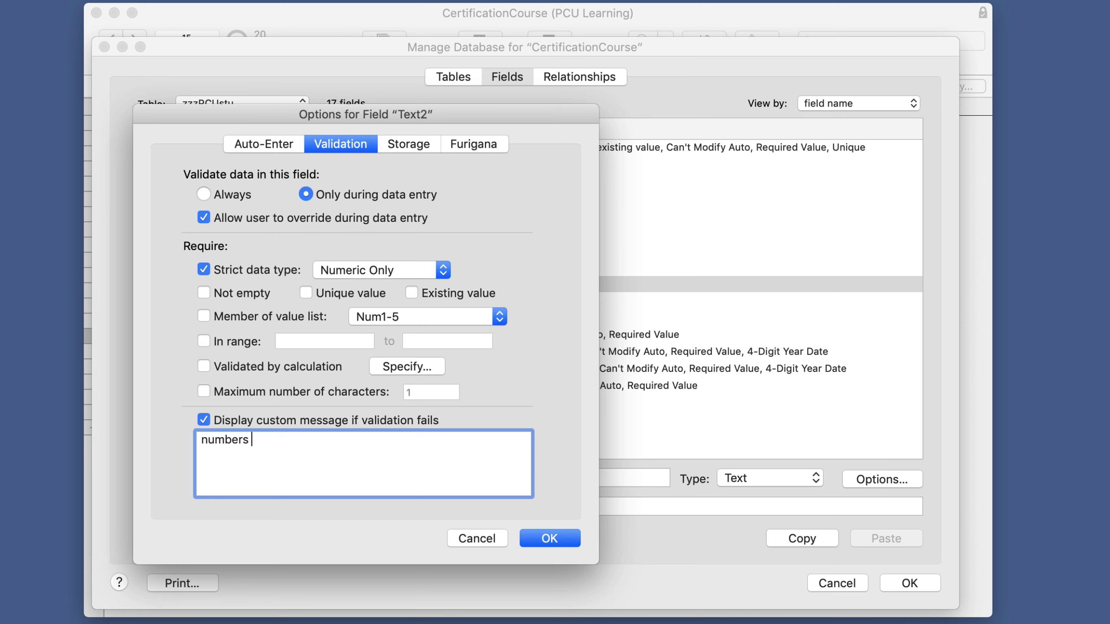
- Set Text2's custom validation message to "You get NOTHING, you LOSE, good DAY!" and "Strict Number" on a second line, and save the database changes
key(super+a)
text(Not Empty and Unique Member of value list In range 1 - 5 Validated by calculation 0 < x < 6 Maximum number of characters 1)
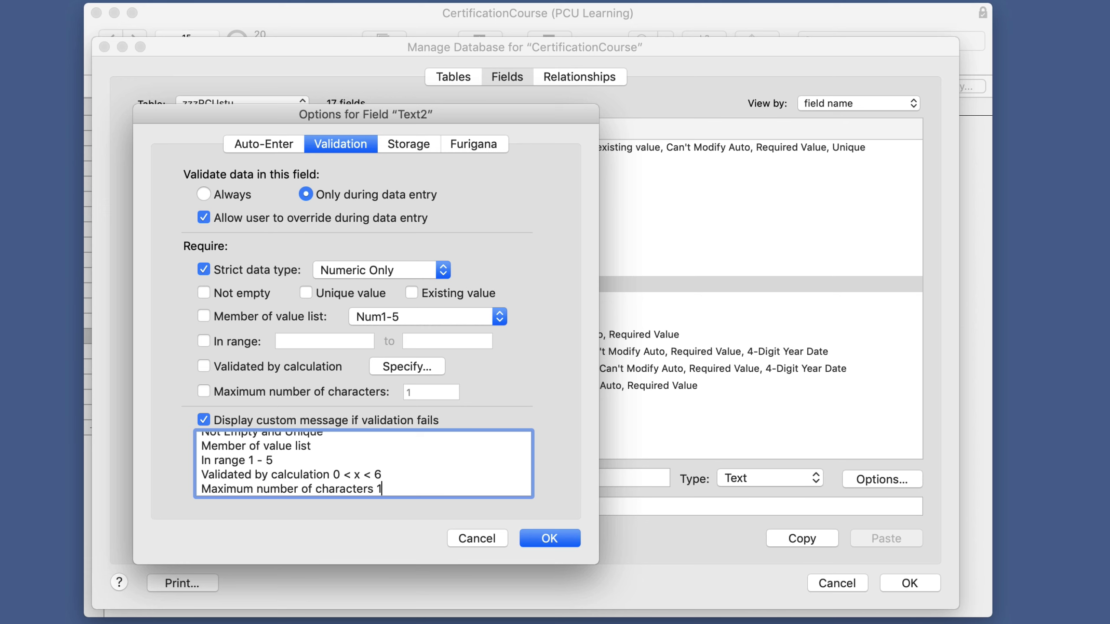
drag(382, 489, 201, 464)
key(BackSpace)
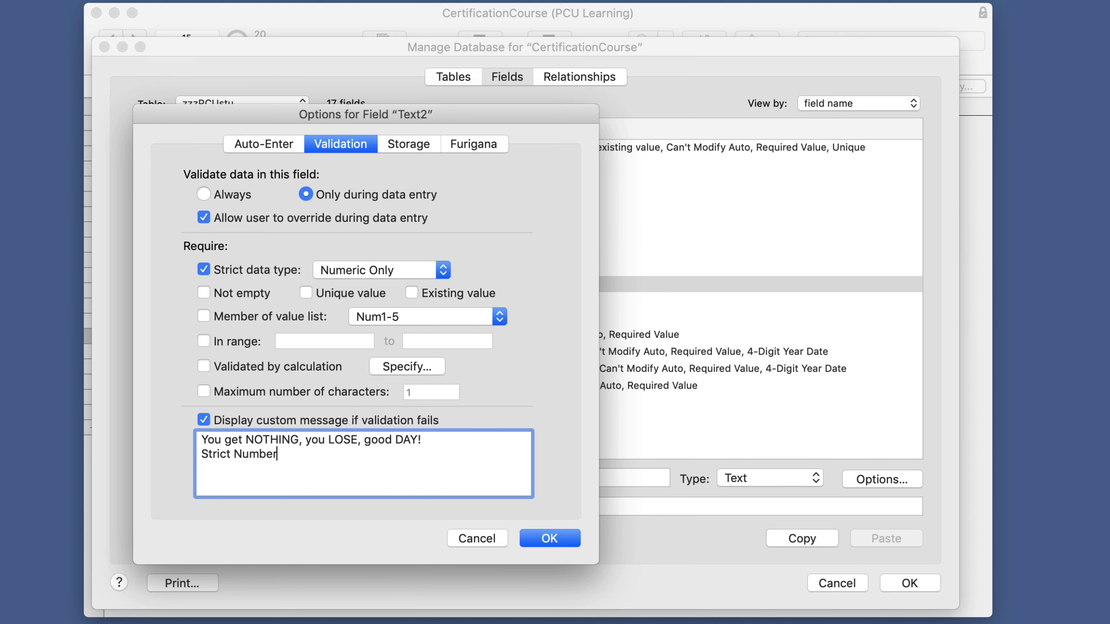
click(537, 542)
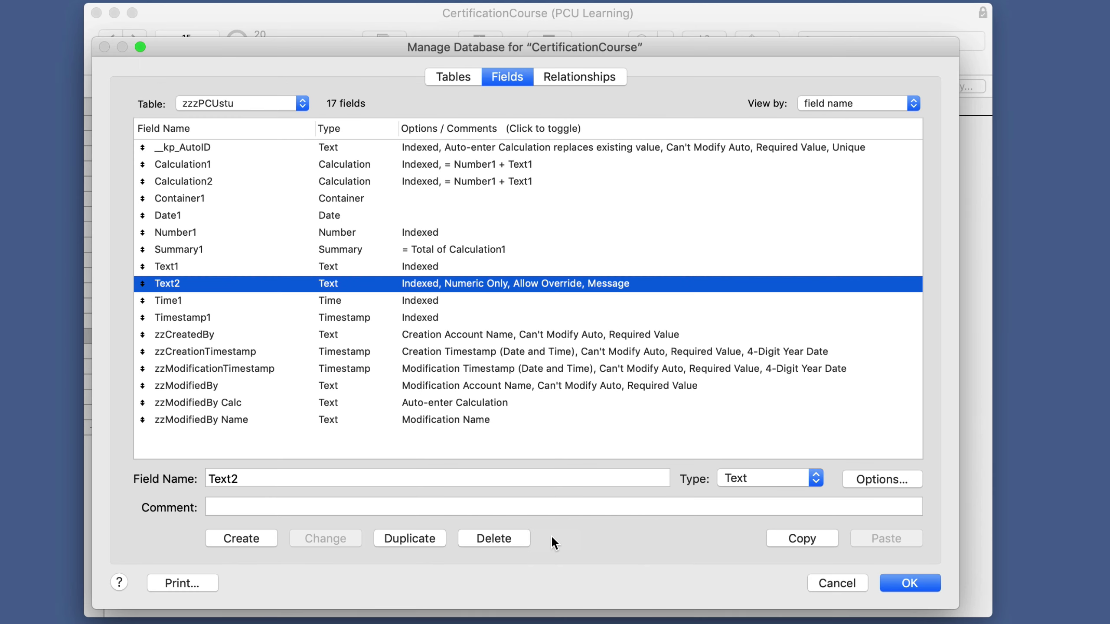
click(894, 583)
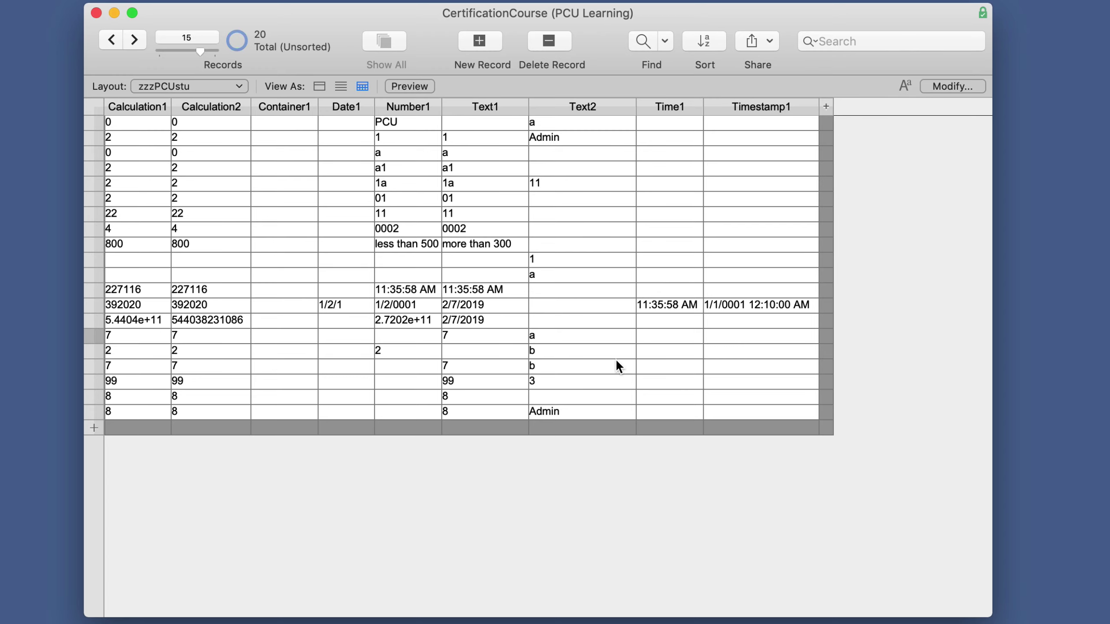
- Try to enter "d" in the Text2 field of record 19, leave the field and revert the entry
click(547, 395)
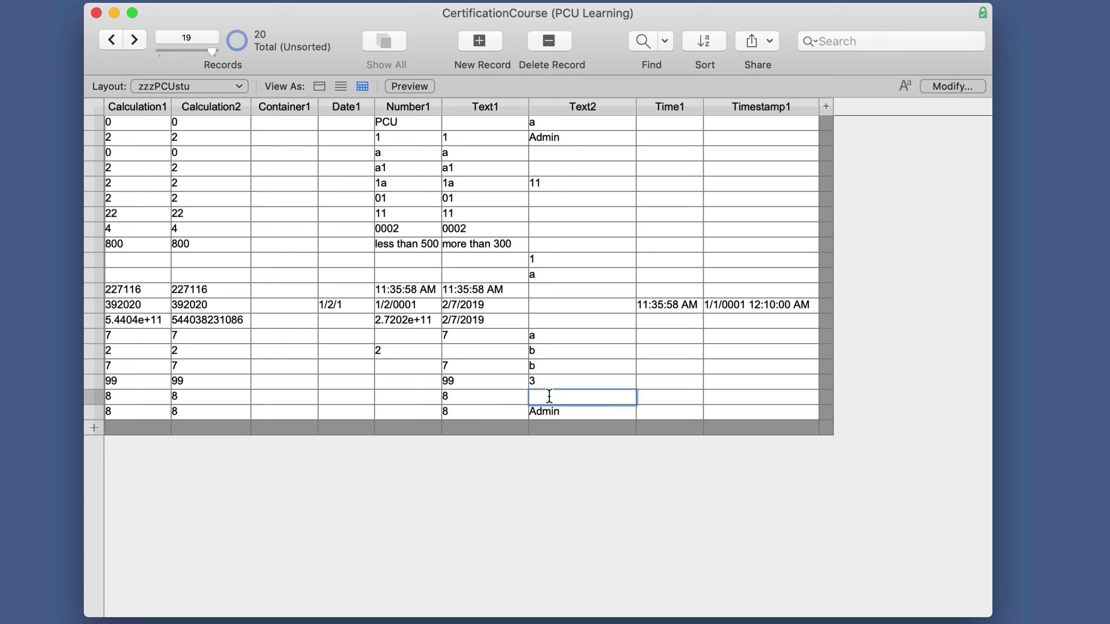
text(d)
click(572, 350)
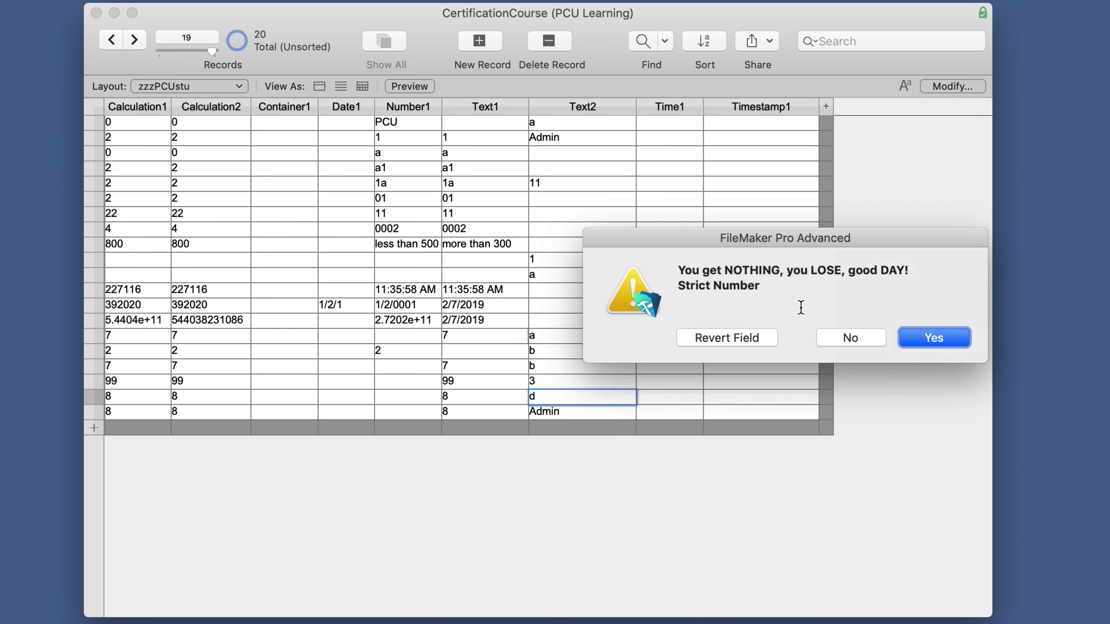
click(757, 335)
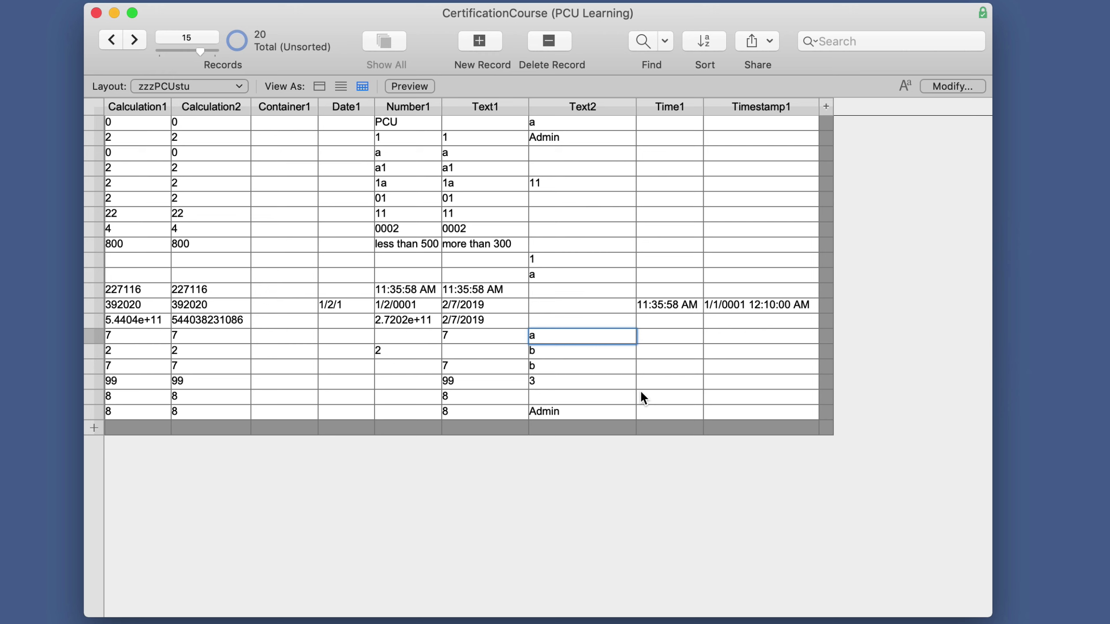
- Replace the Text2 contents in all records of the found set with the calculated result "PCU"
click(551, 396)
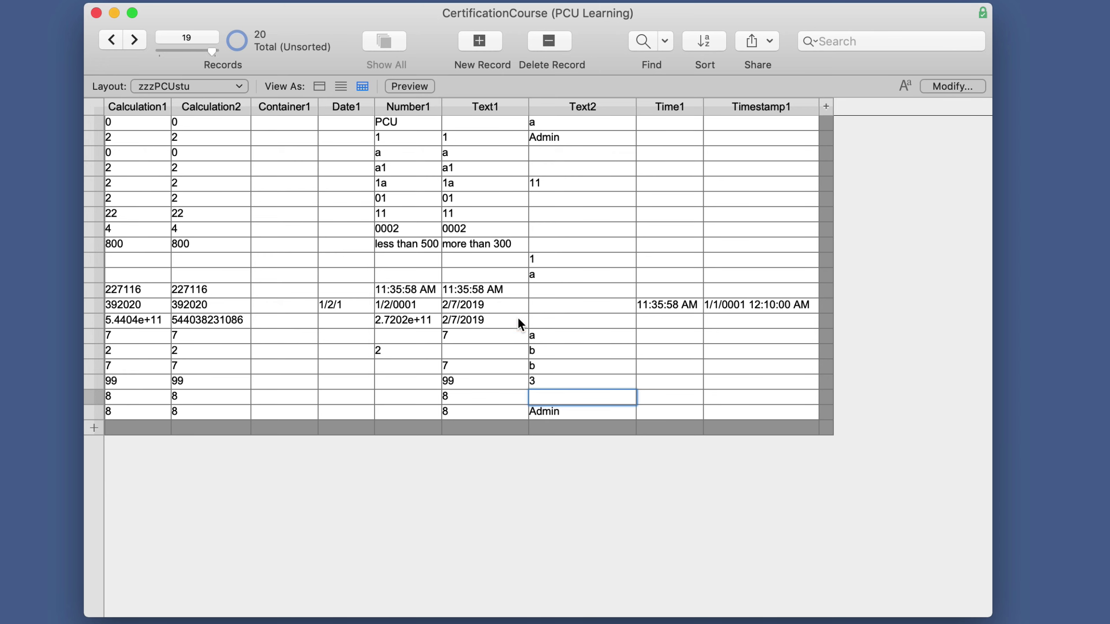
click(101, 0)
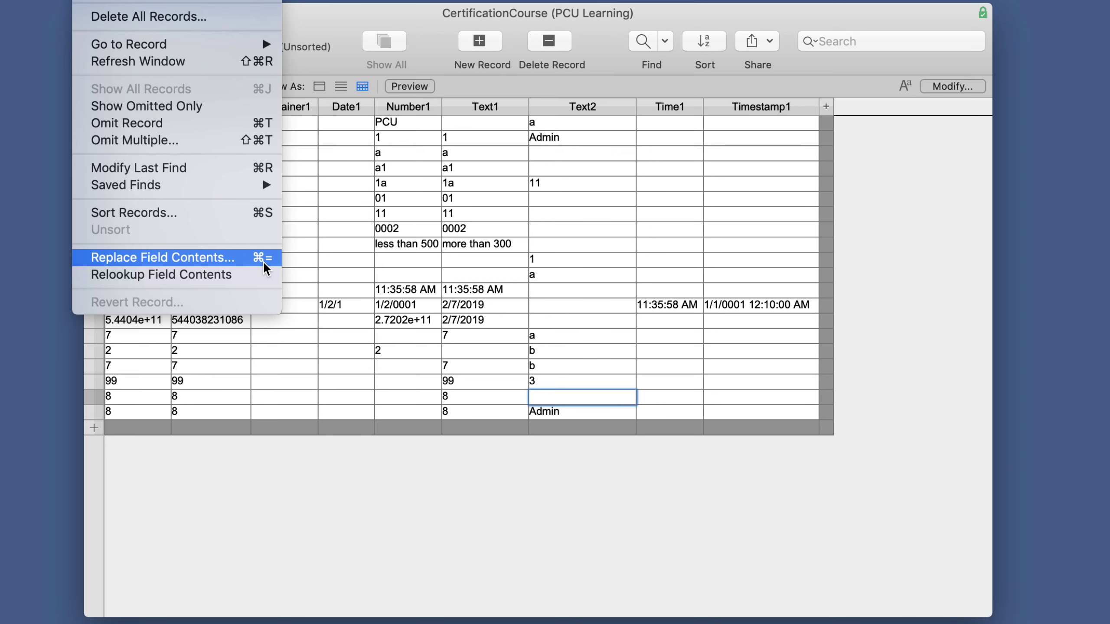
click(252, 265)
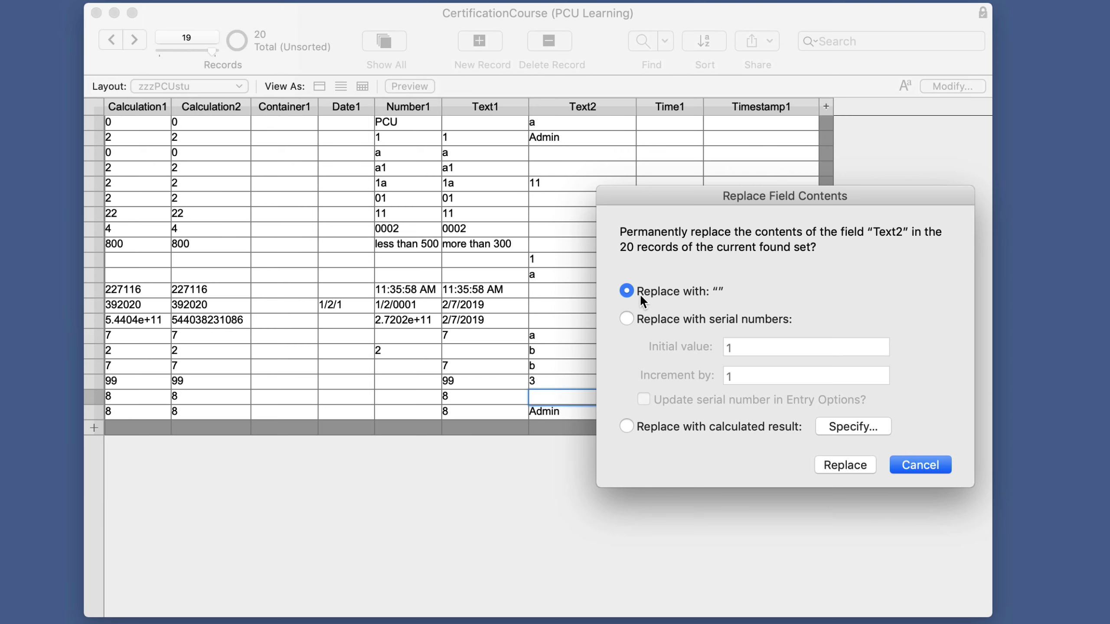
click(844, 425)
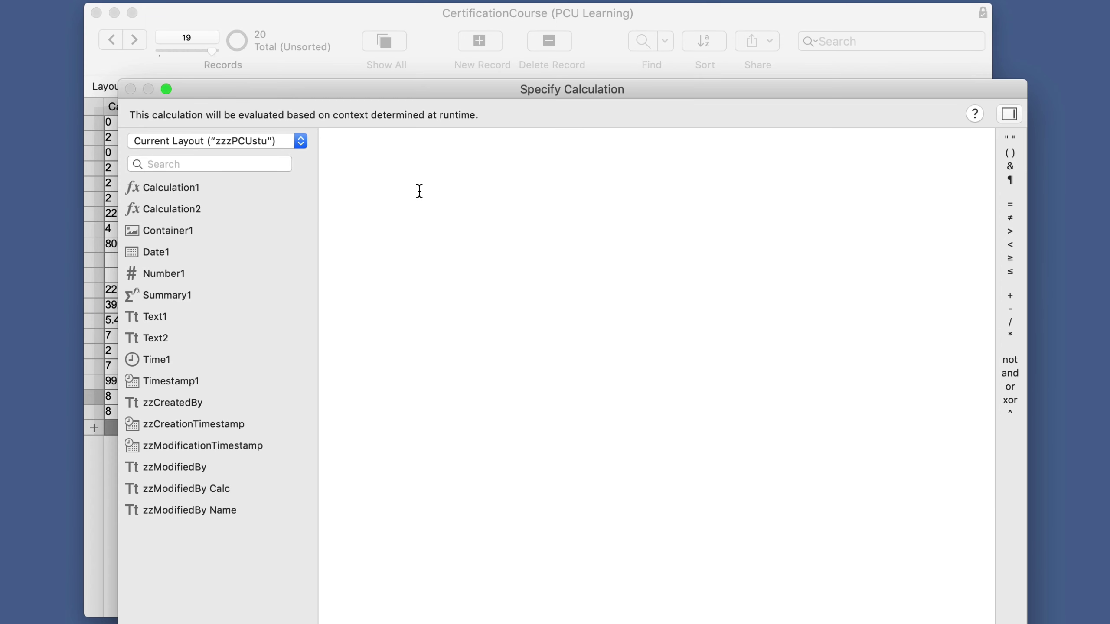
text("PCU")
key(KP_Enter)
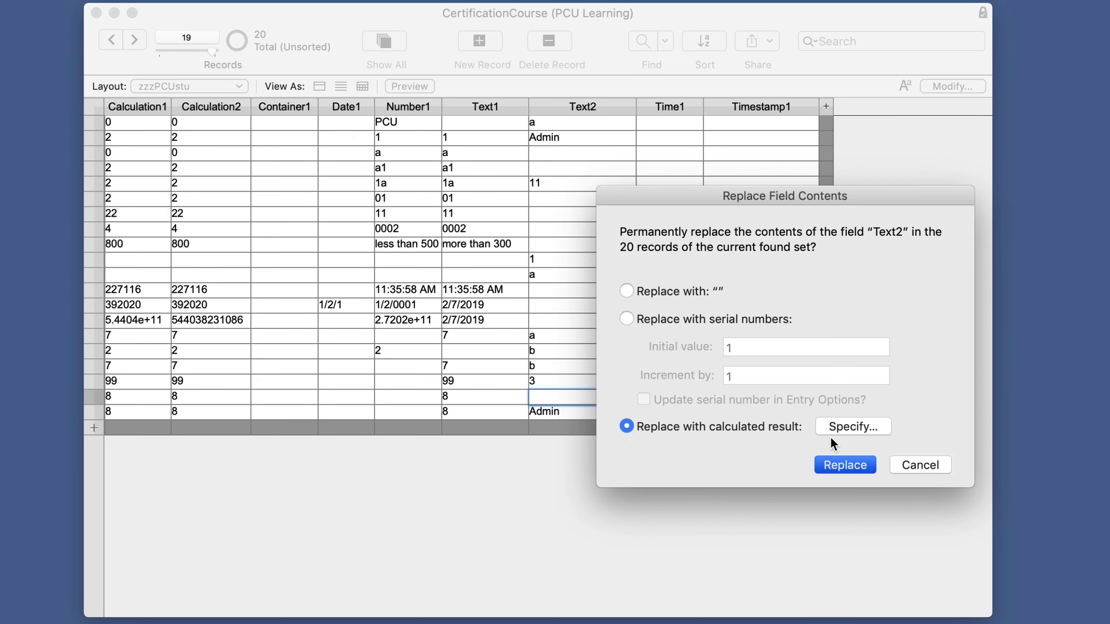
key(Return)
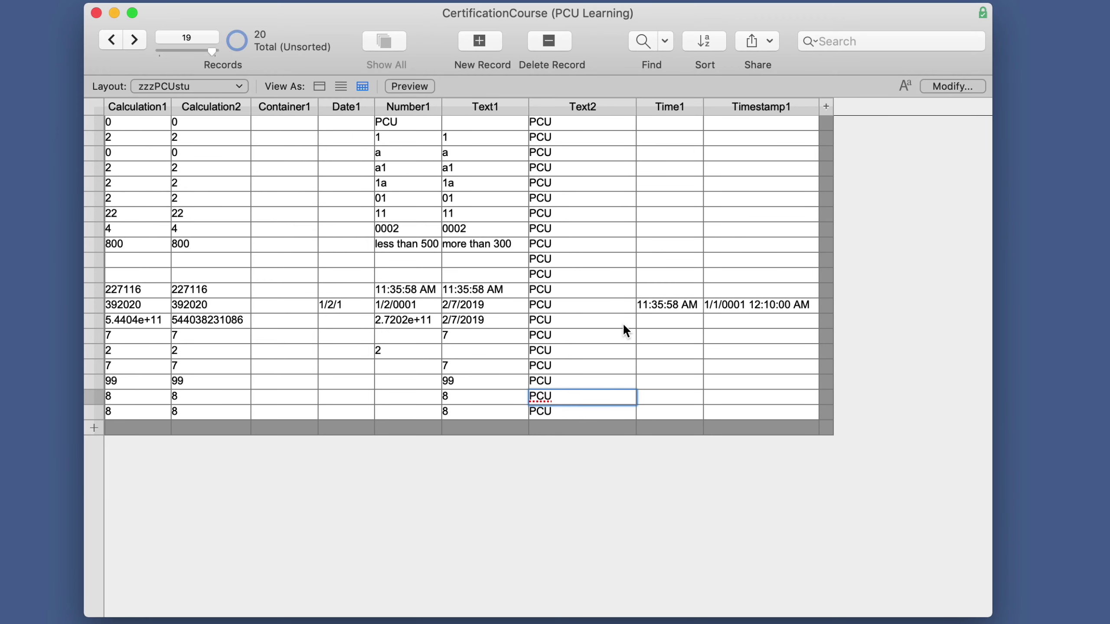
- Move between cells of several records to check whether the replaced Text2 values trigger validation
click(592, 263)
click(592, 381)
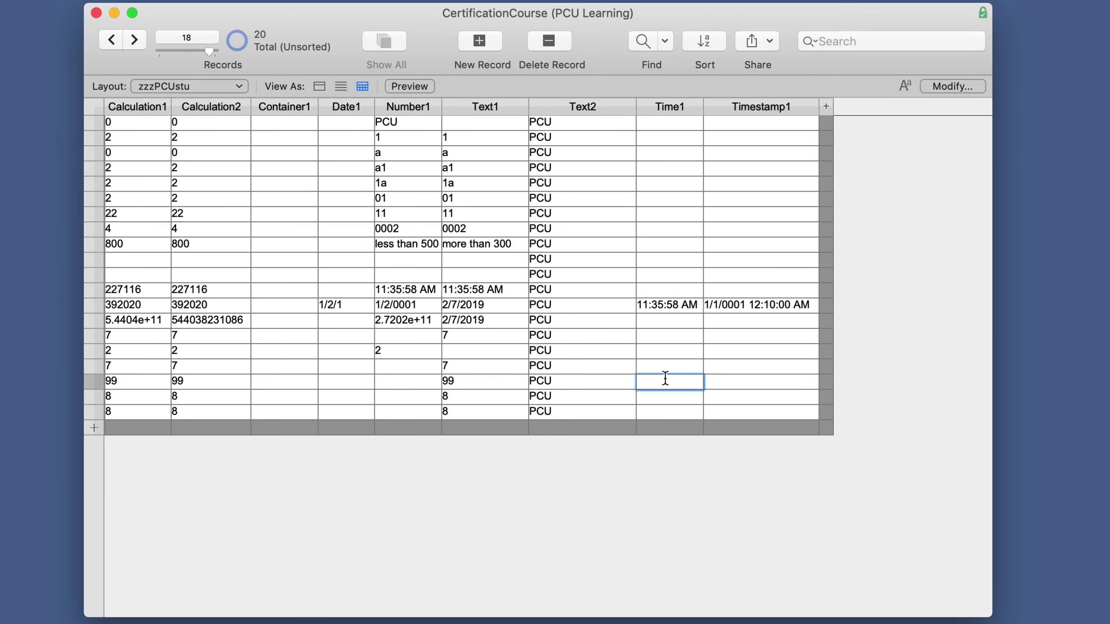
click(611, 365)
click(554, 244)
- Review the validation options of the Text2 field in the database definition and close it without changes
key(super+shift+d)
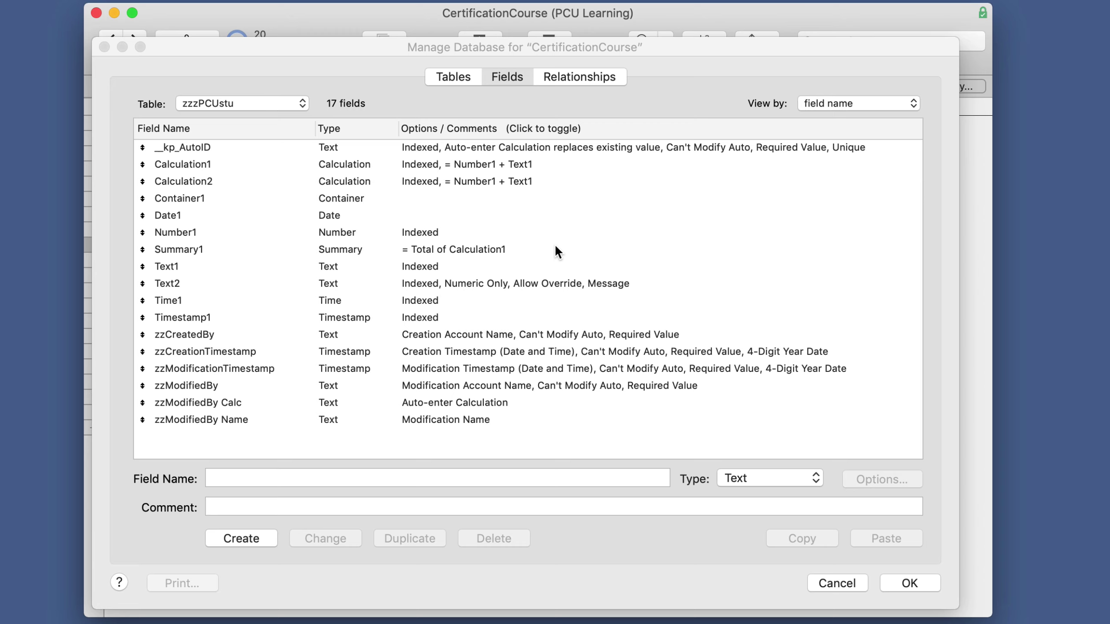
double_click(184, 283)
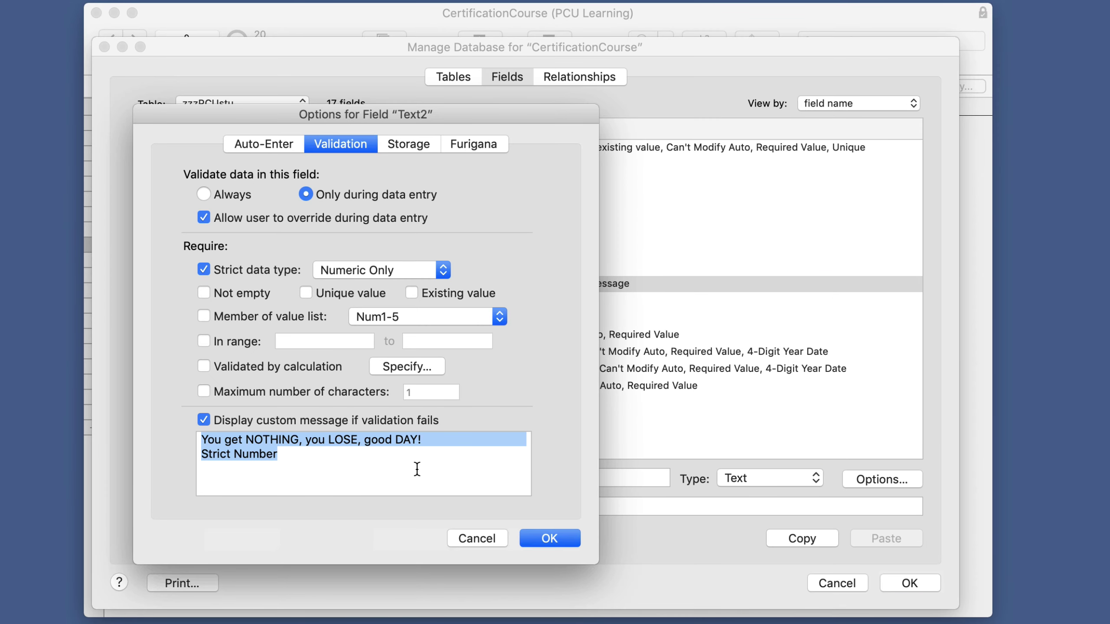
click(476, 538)
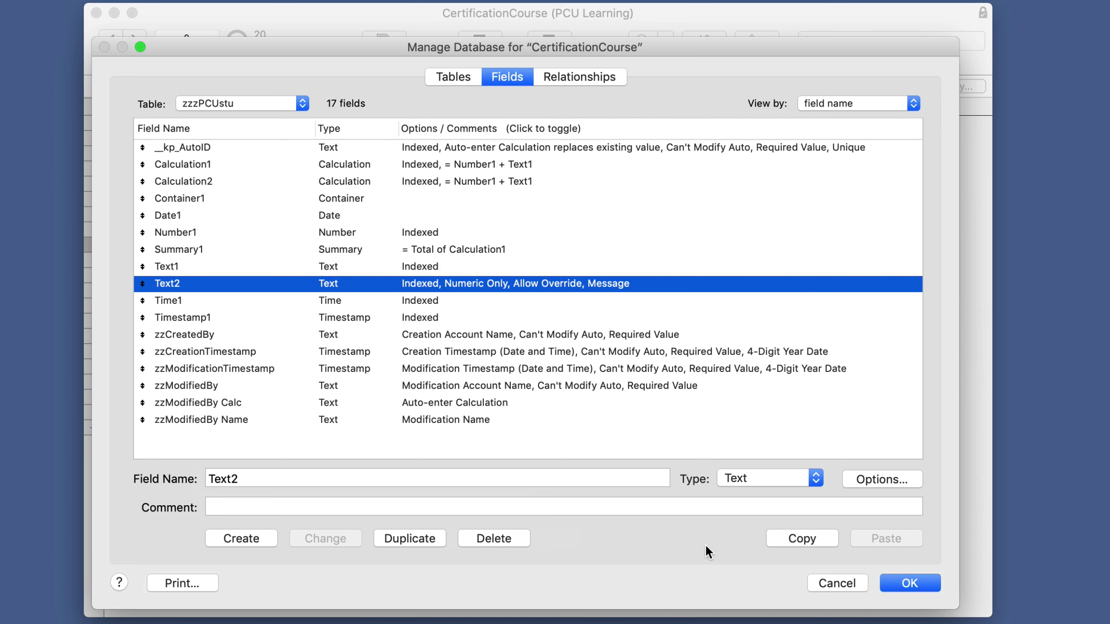
click(846, 586)
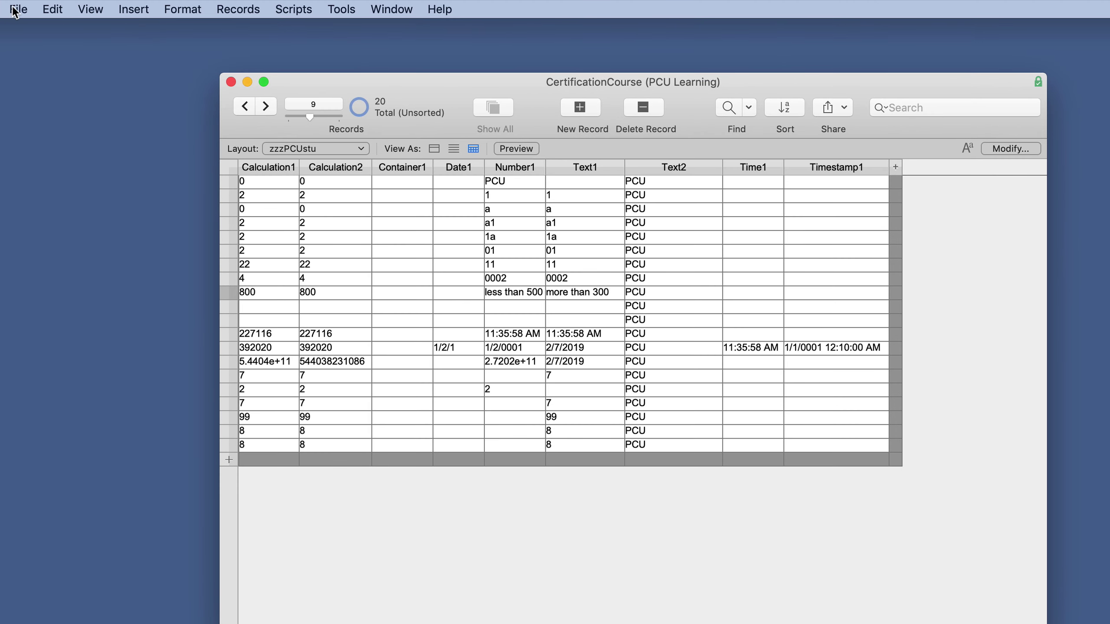
- Start a file import into the current table using ImportTesting.fmp12 from the Desktop as the source
click(17, 9)
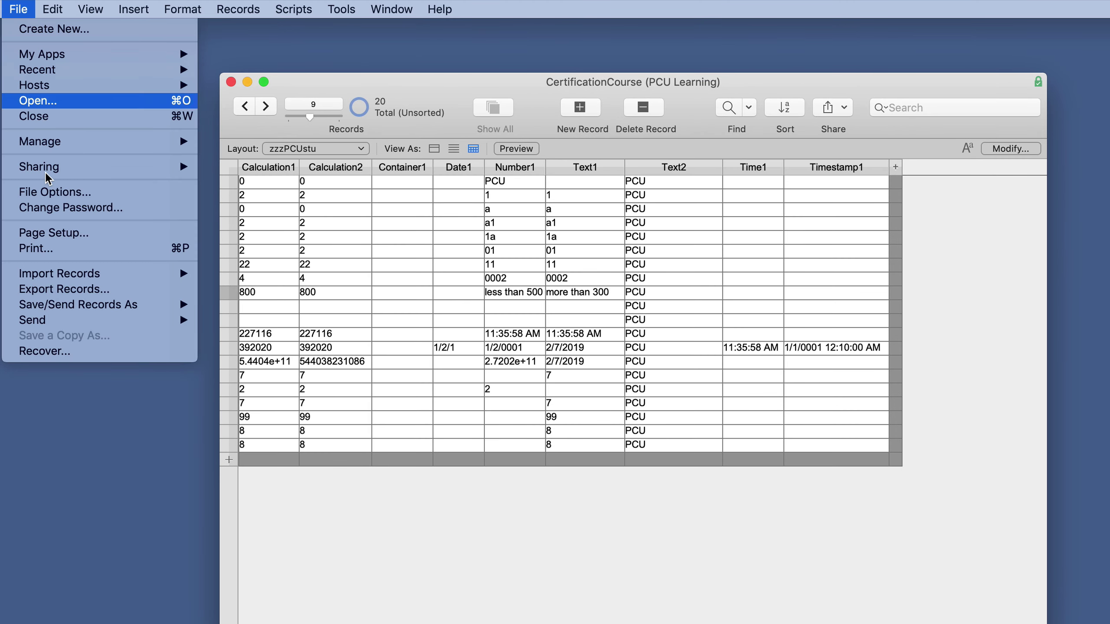
mouse_move(101, 279)
click(239, 275)
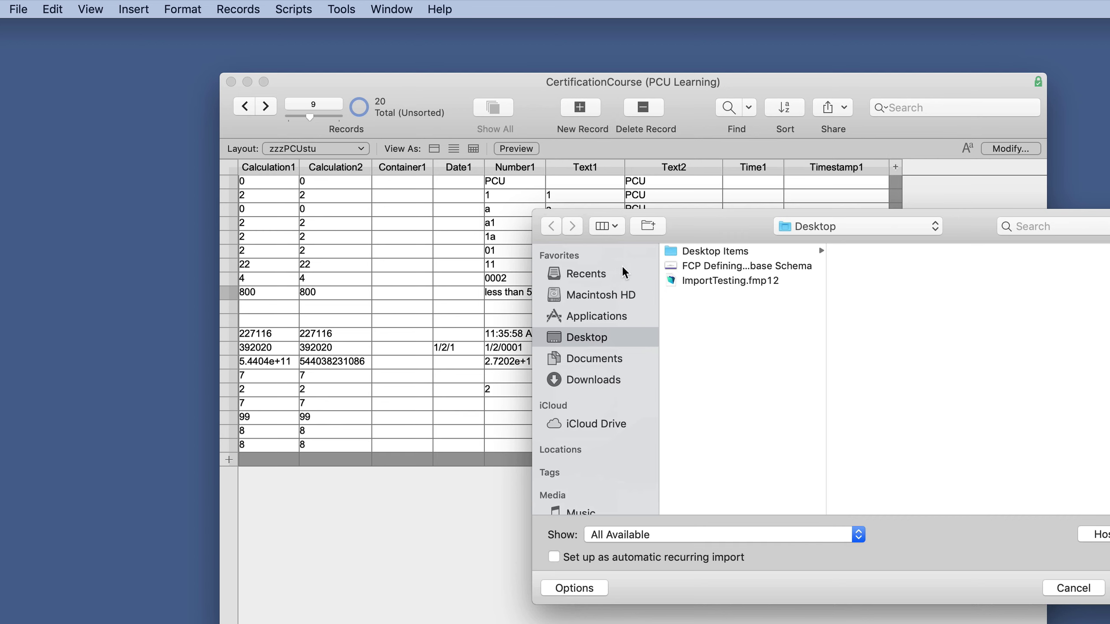
double_click(743, 280)
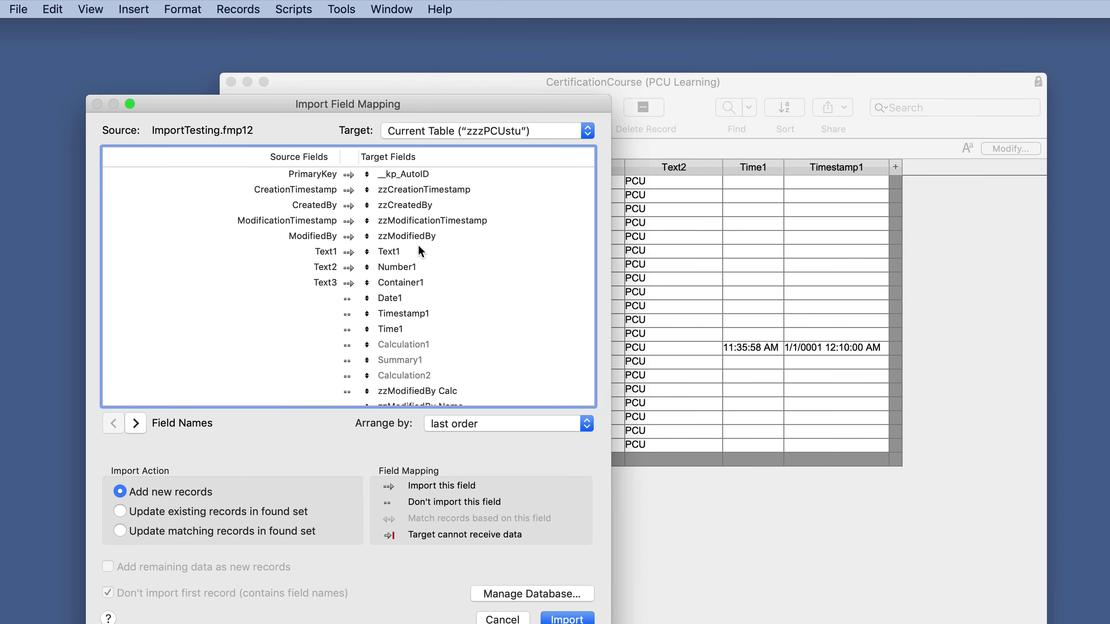
- Reorder the target fields in the import mapping so that the source field CreatedBy lines up with Text2
scroll(402, 335, down, 3)
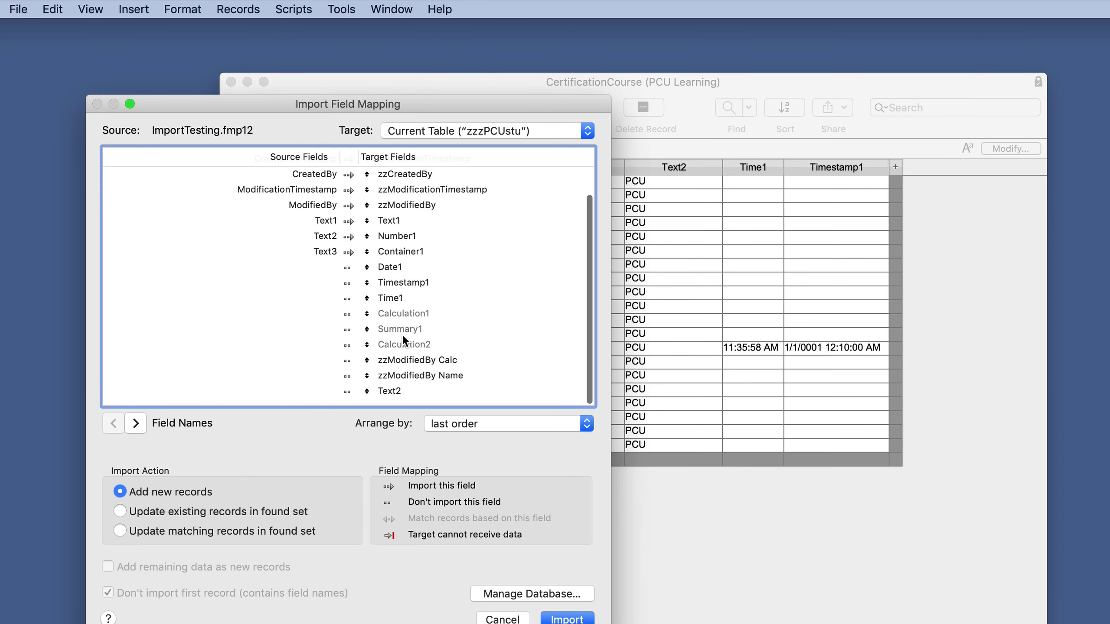
drag(369, 396, 384, 249)
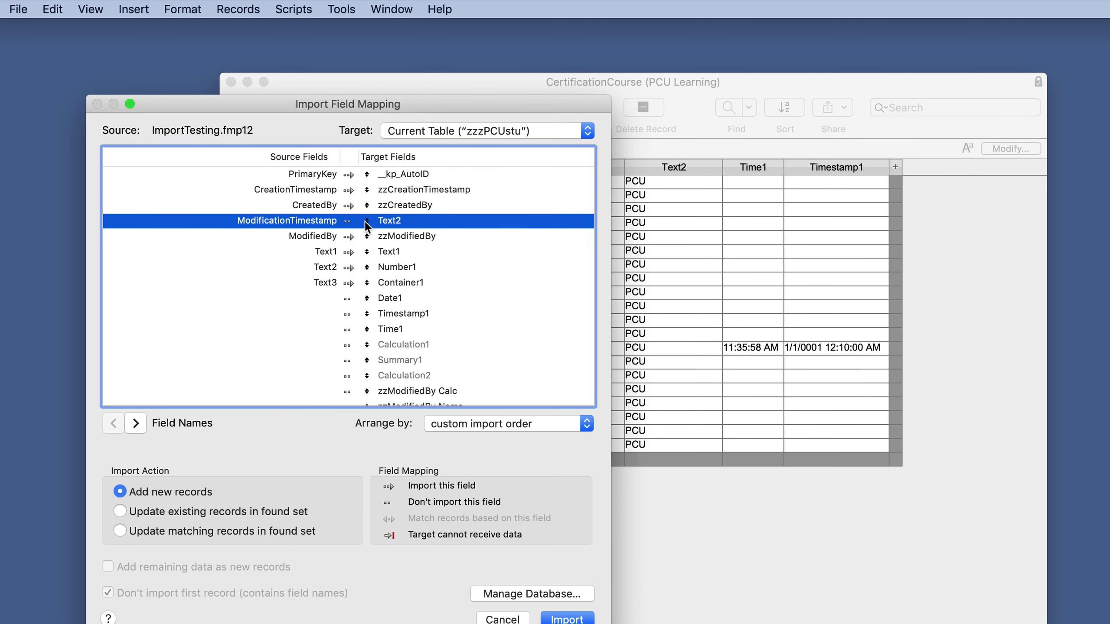
click(368, 192)
drag(367, 190, 339, 212)
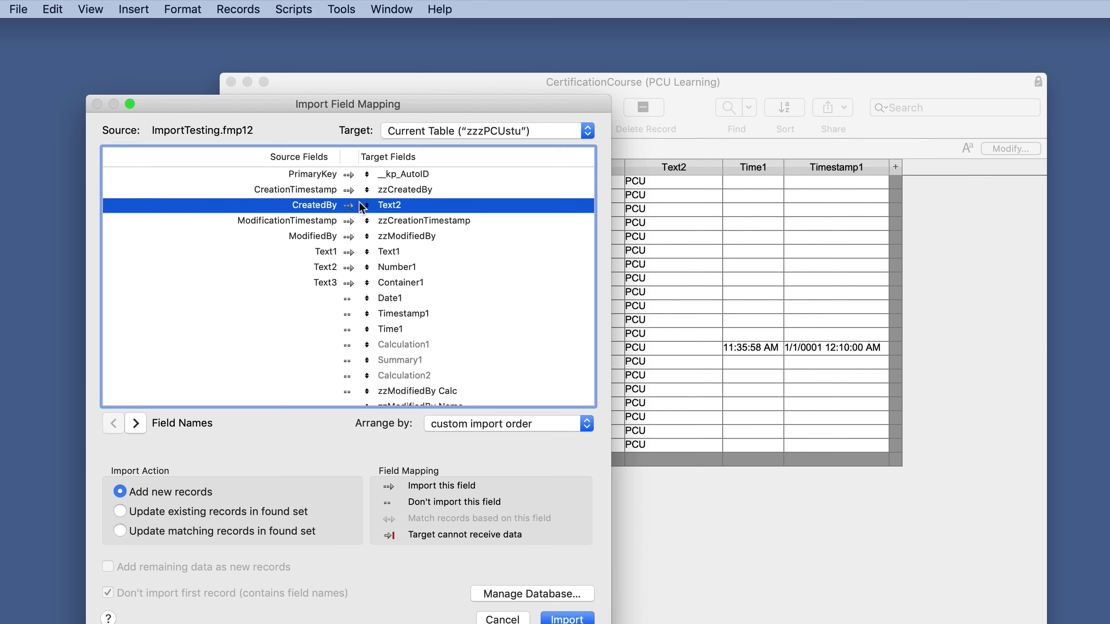
- Exclude every source field except CreatedBy from the import mapping
click(348, 190)
click(348, 174)
click(348, 220)
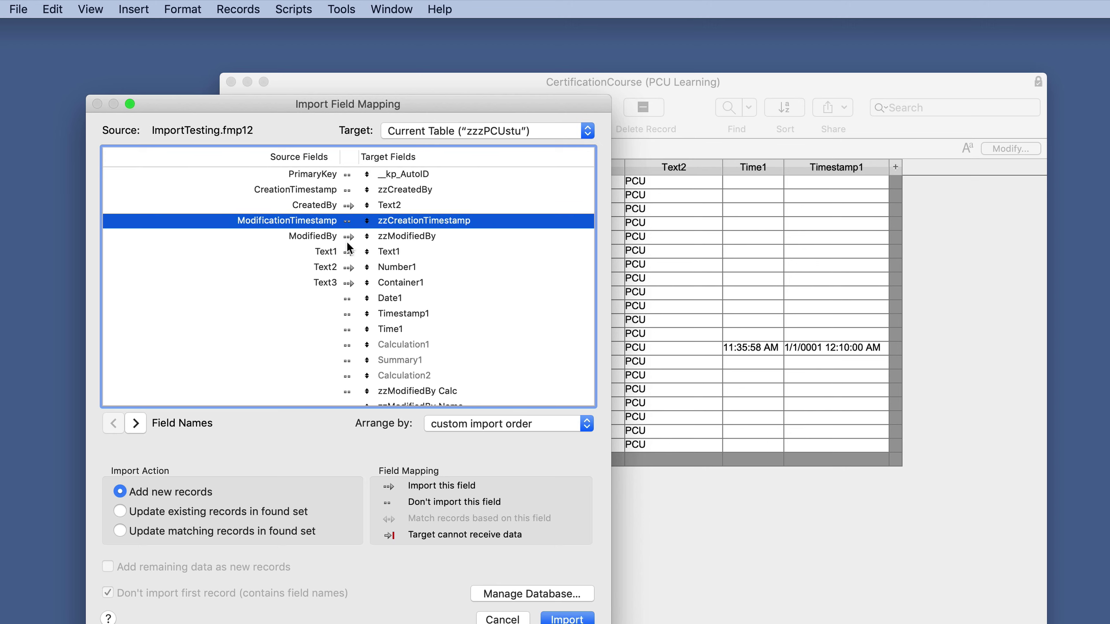
click(348, 237)
click(348, 252)
click(348, 267)
click(348, 283)
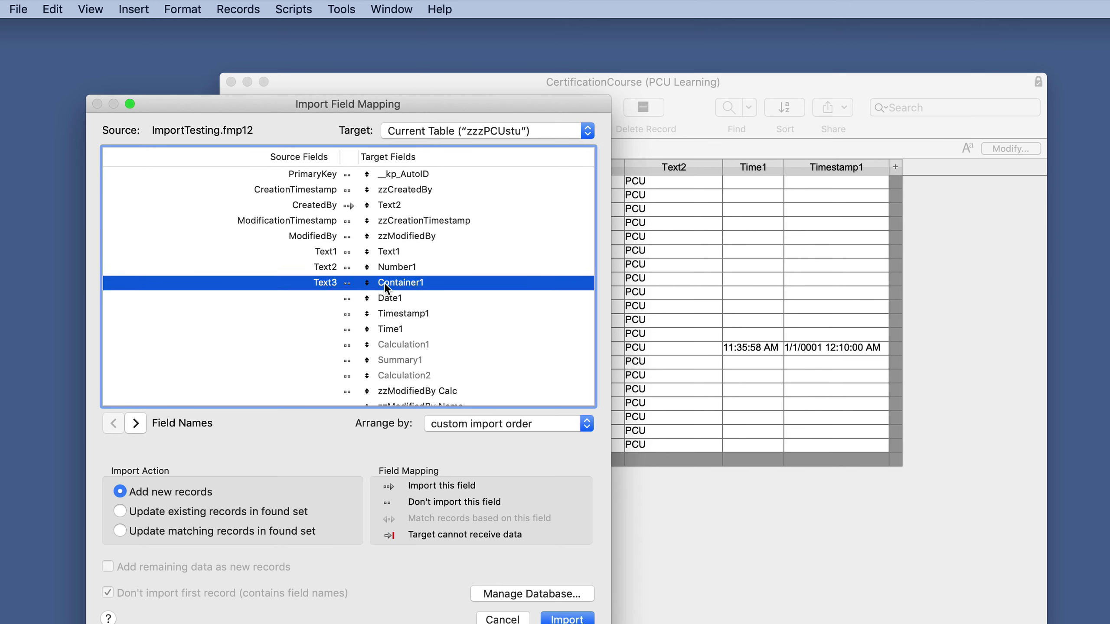
- Run the import to update existing records in the found set, without performing auto-enter options, and dismiss the import summary
click(120, 511)
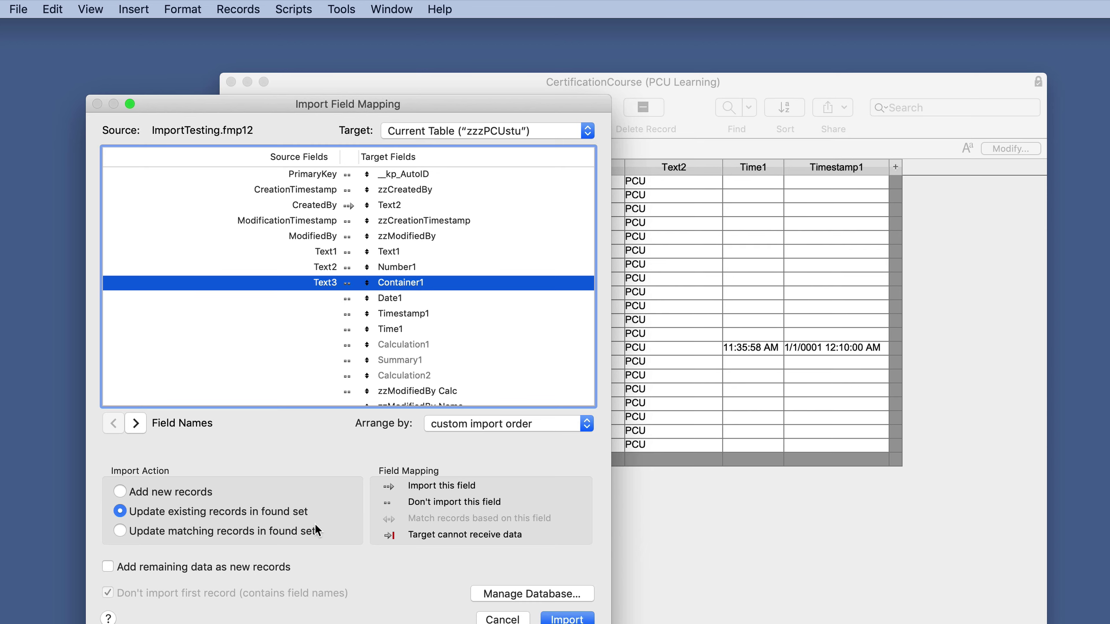
drag(424, 104, 409, 132)
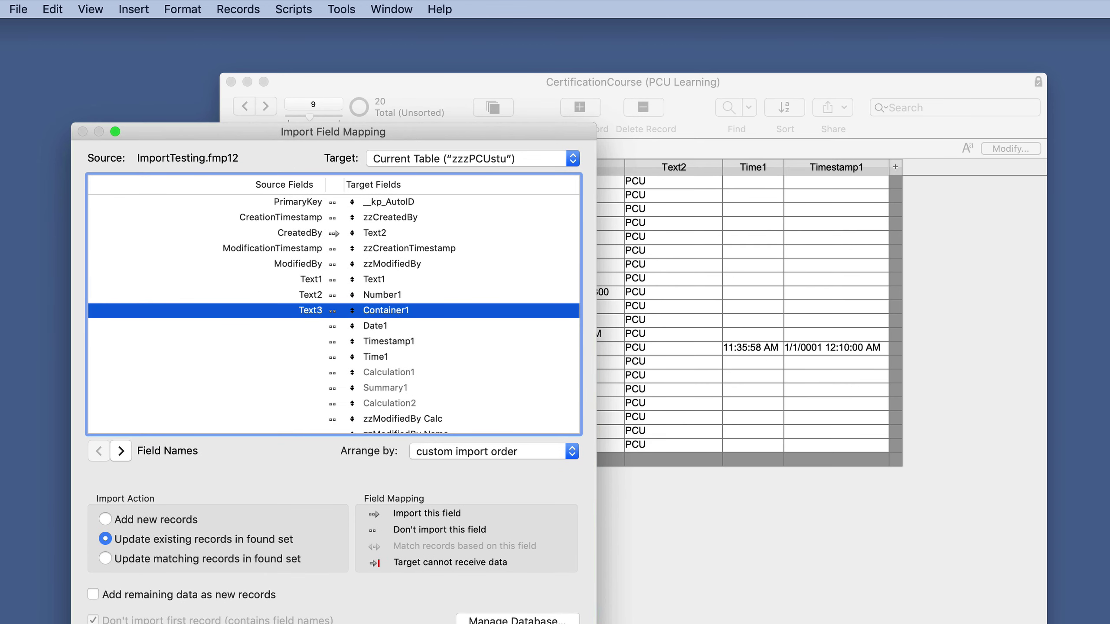
key(Return)
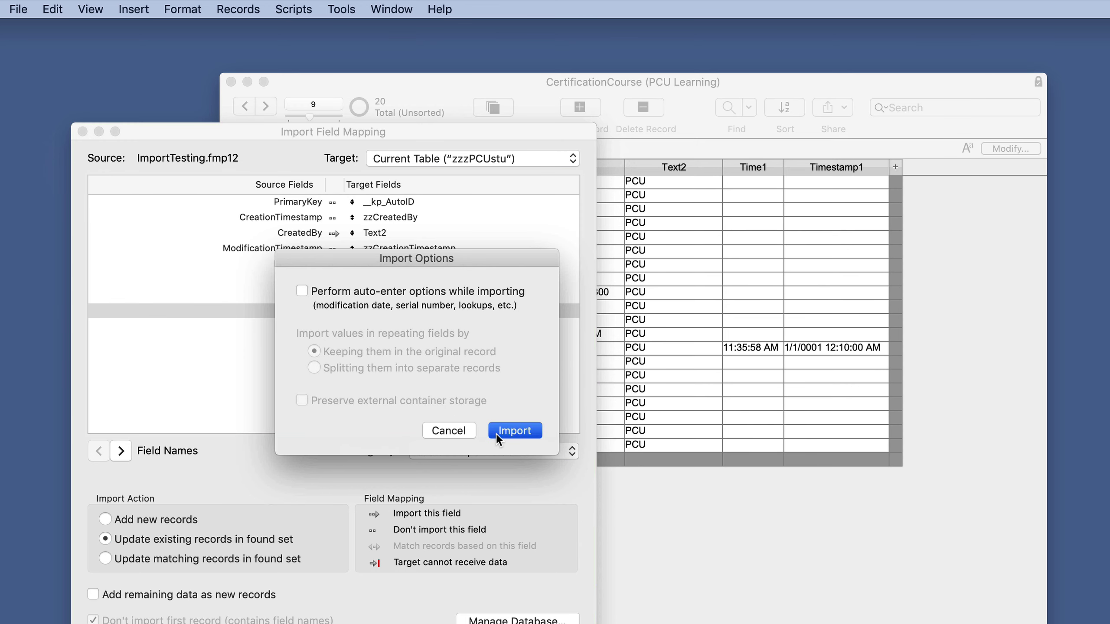
key(Return)
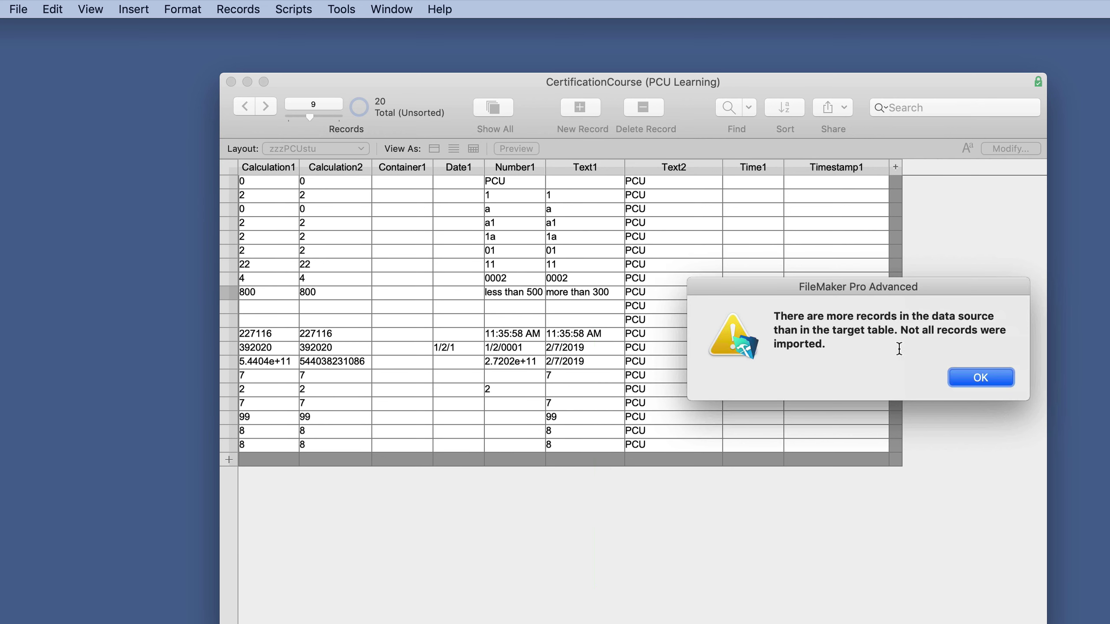
click(981, 377)
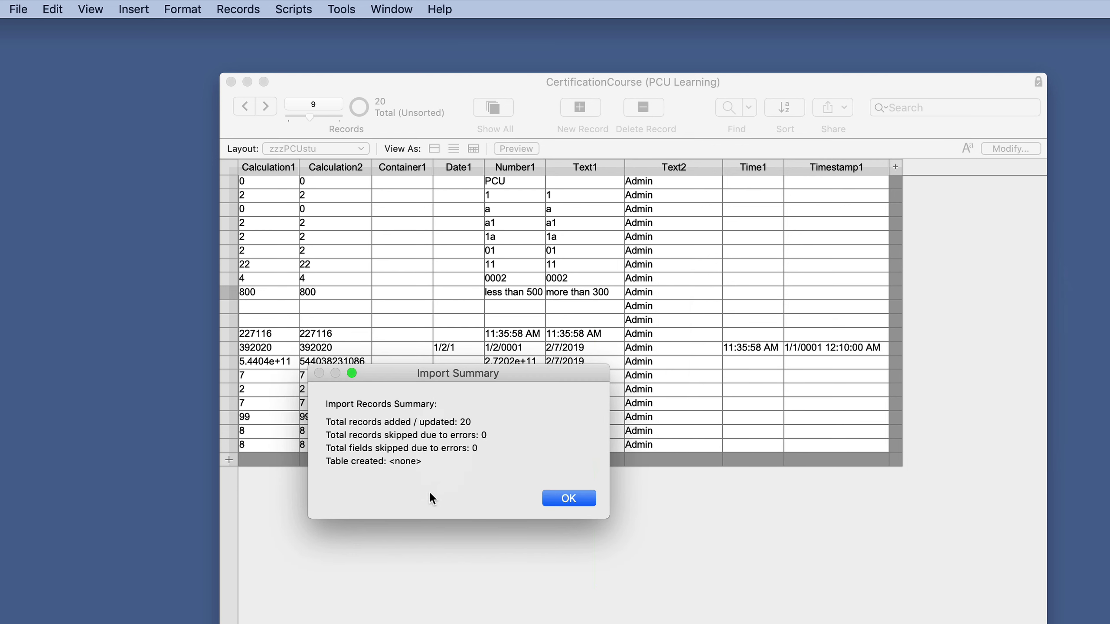
click(568, 498)
- Enter and leave Text2 cells in several records to check whether the imported values trigger validation
click(714, 403)
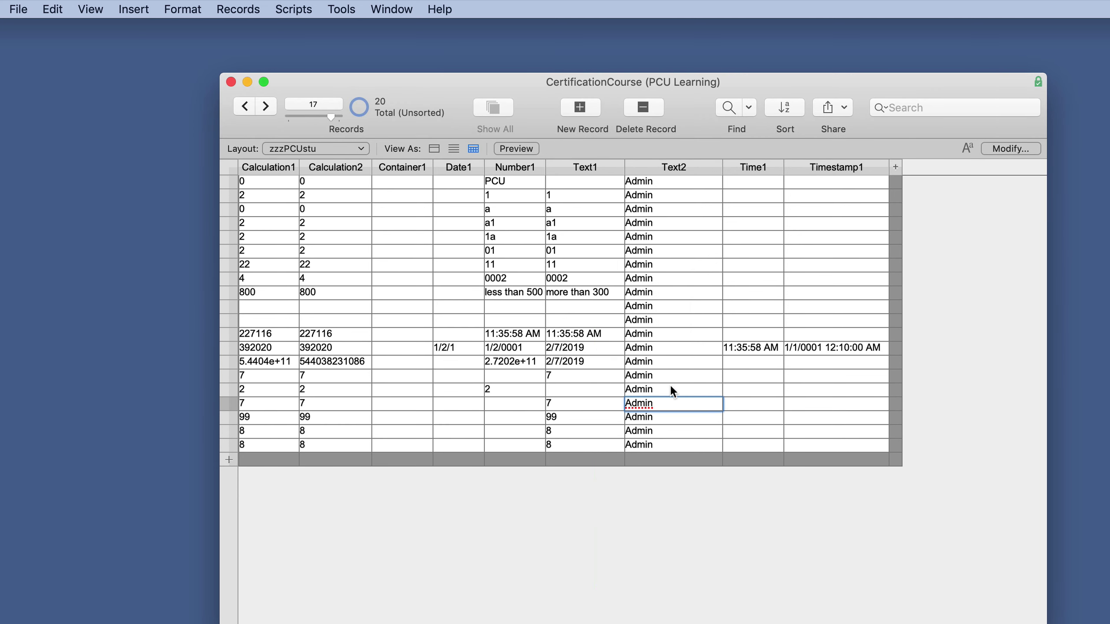
click(747, 413)
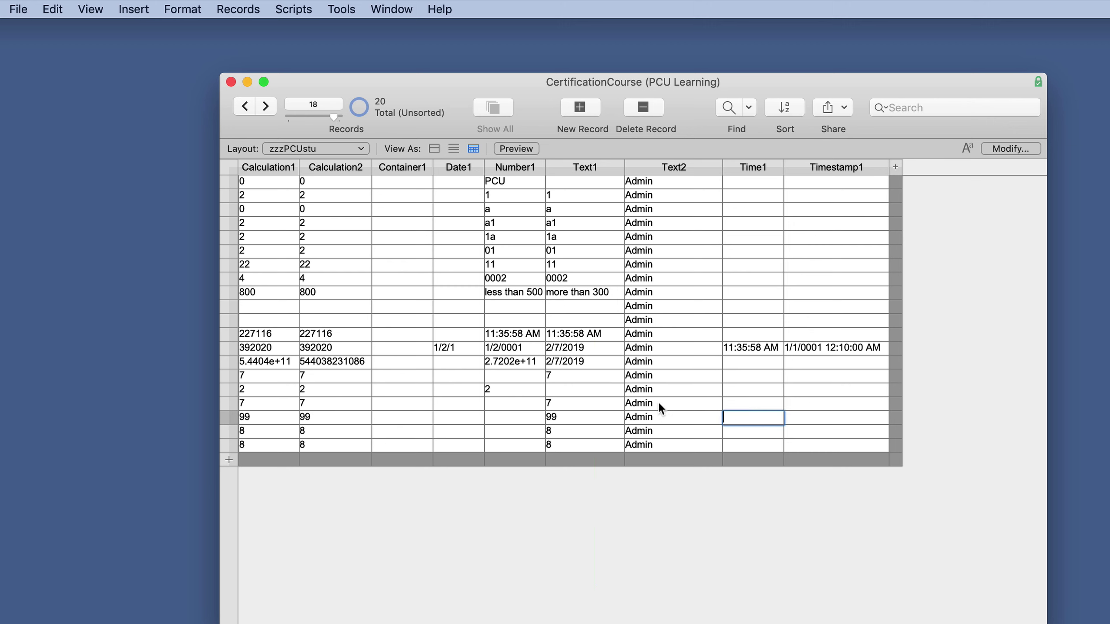
click(662, 389)
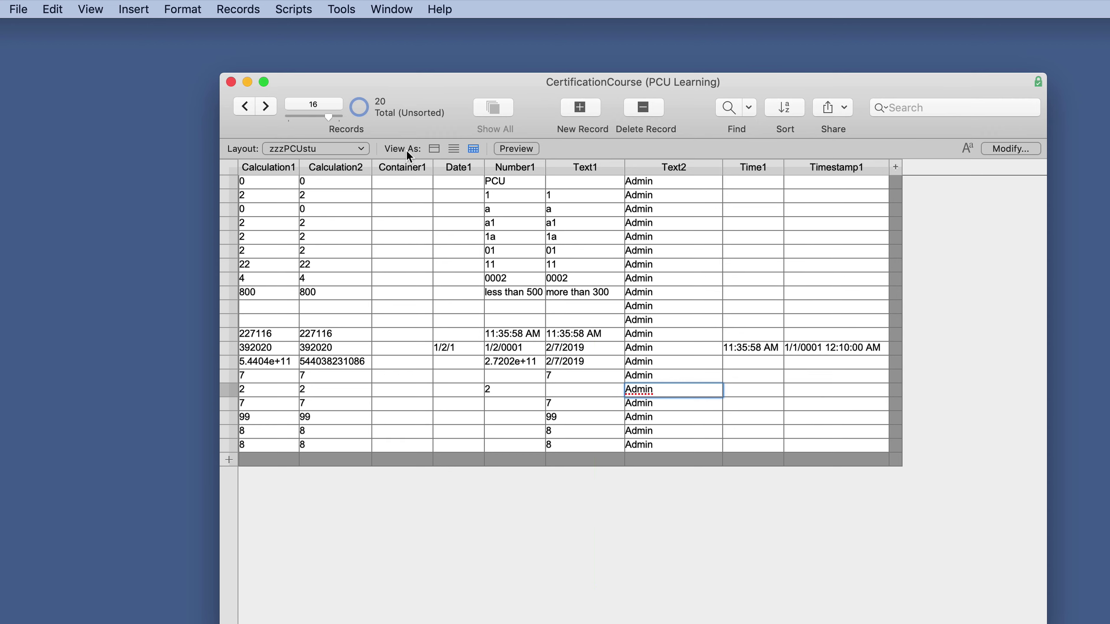
- Show record 16 of the zzzPCUstu layout in Form view and exit the active field
click(434, 149)
click(904, 379)
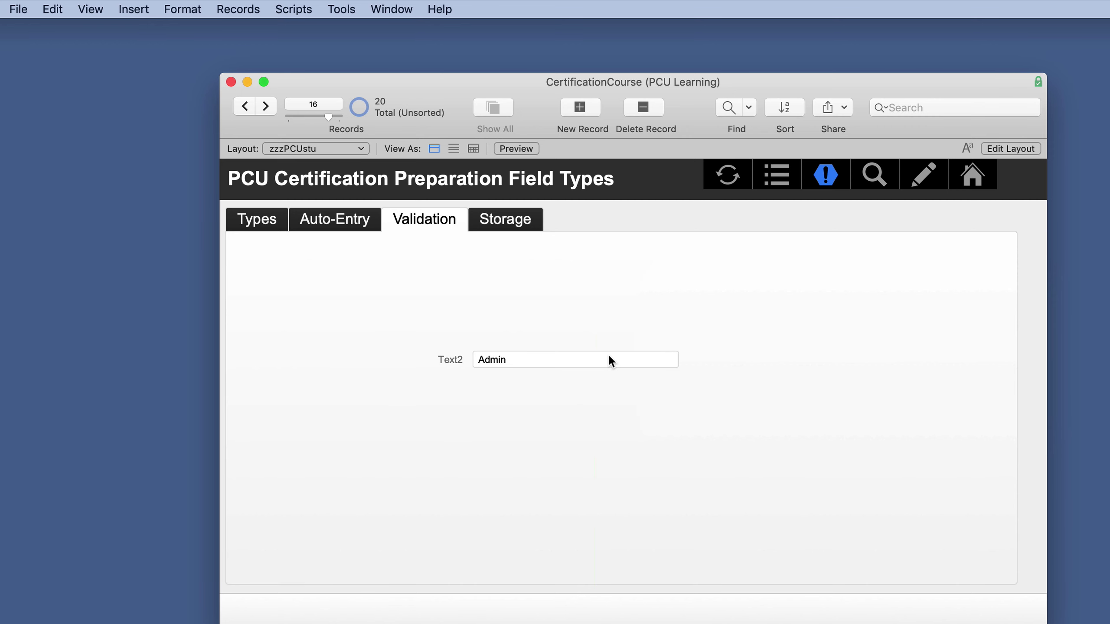
- Examine the Set Text2 to PCU script from the Scripts for Buttons folder in the Script Workspace, and close the workspace
click(294, 9)
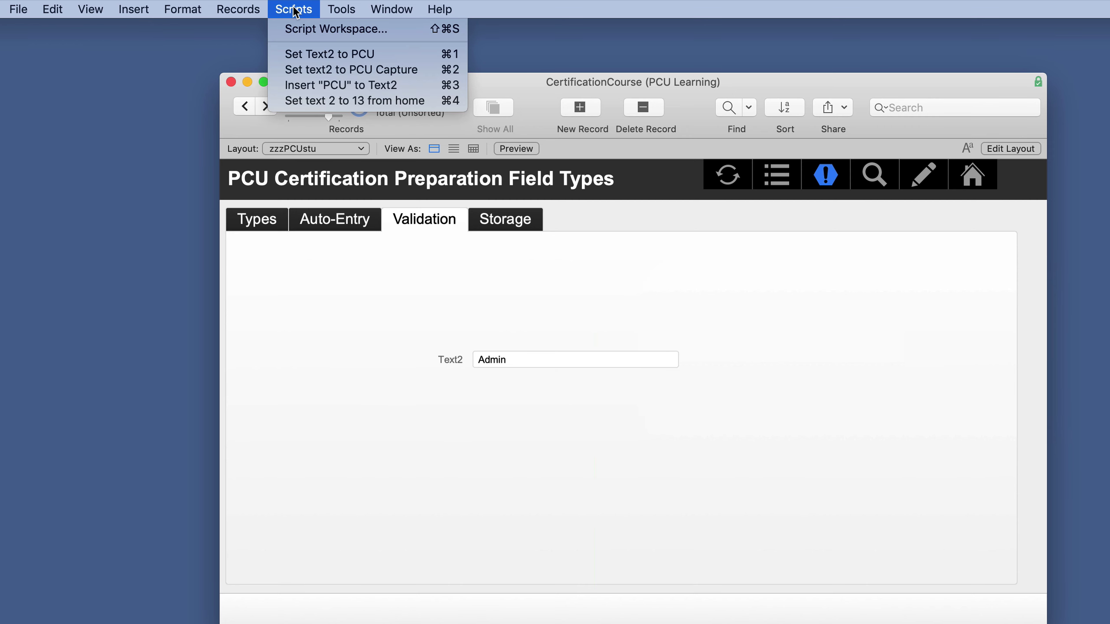
click(295, 9)
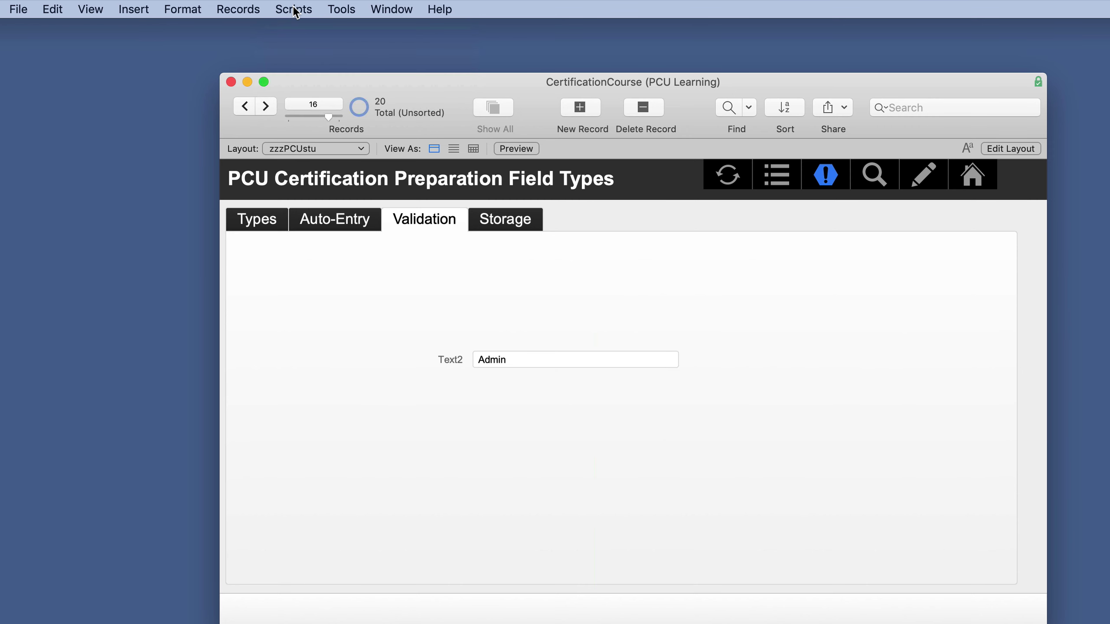
key(super+shift+s)
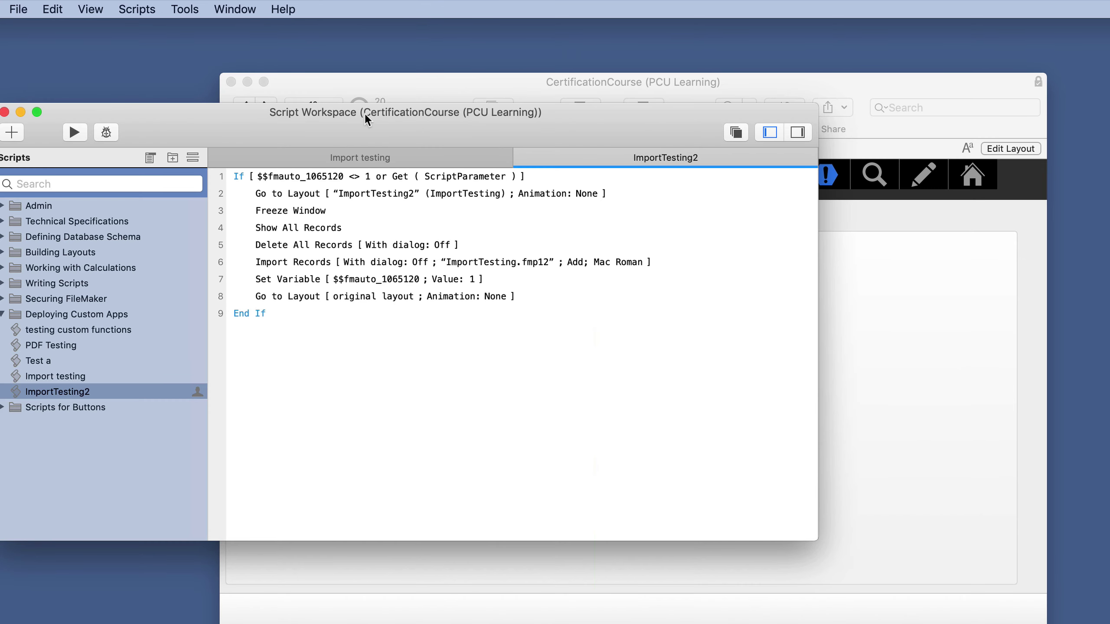
drag(370, 76, 582, 122)
click(741, 163)
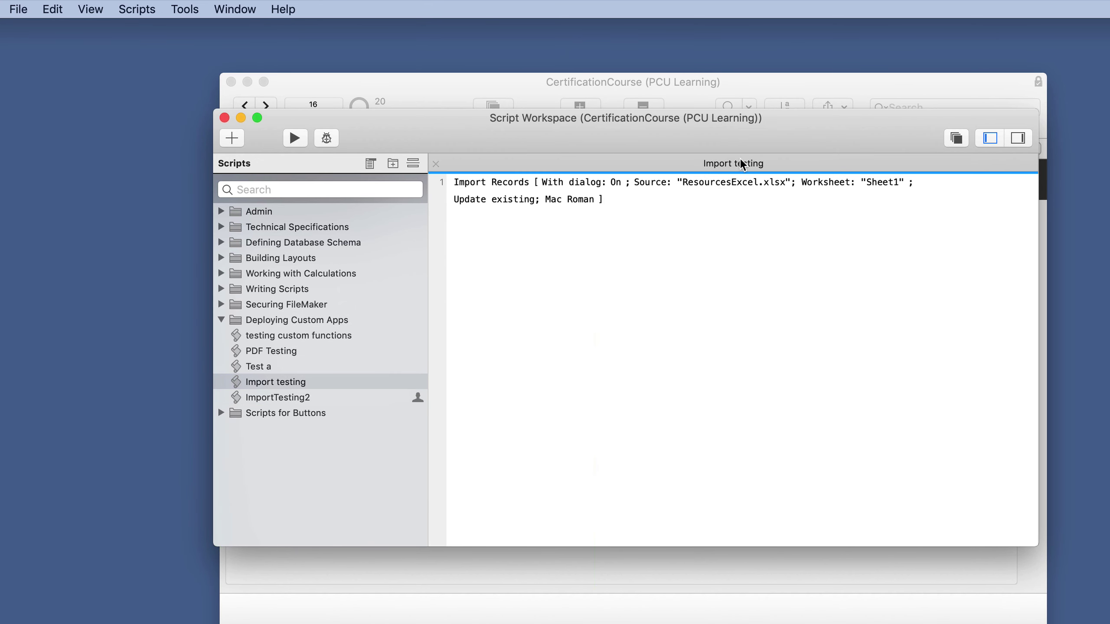
click(435, 164)
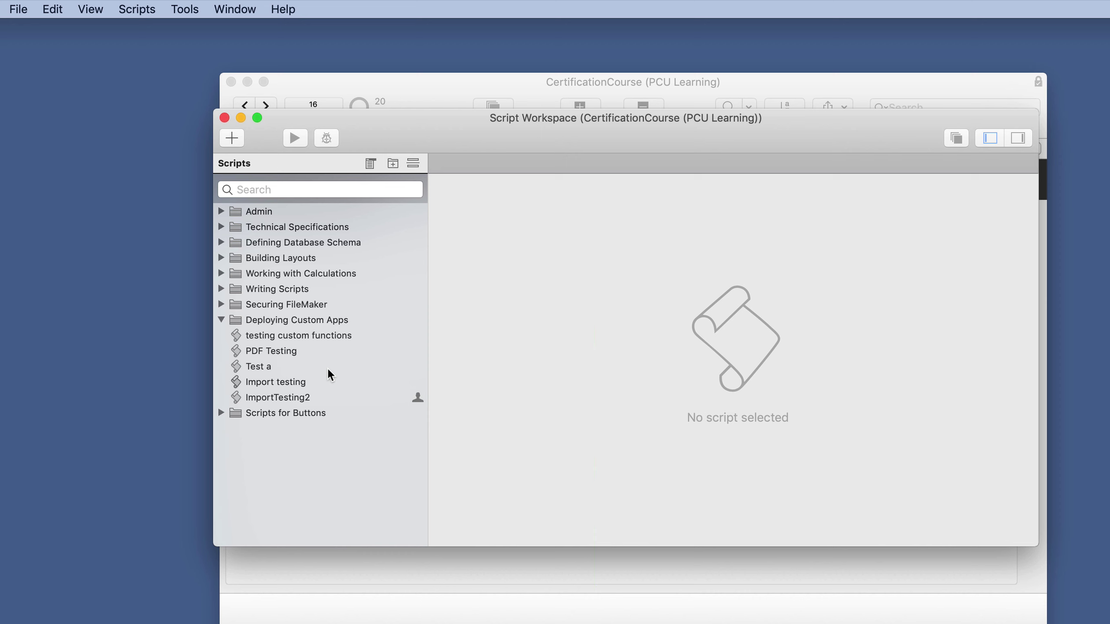
click(222, 413)
click(310, 429)
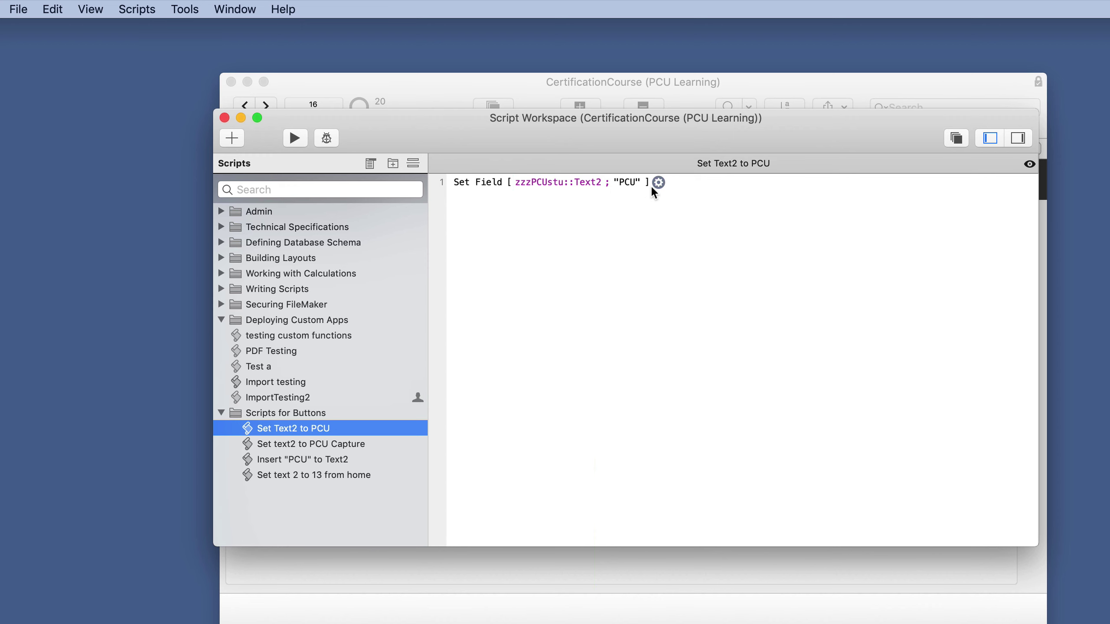
click(225, 118)
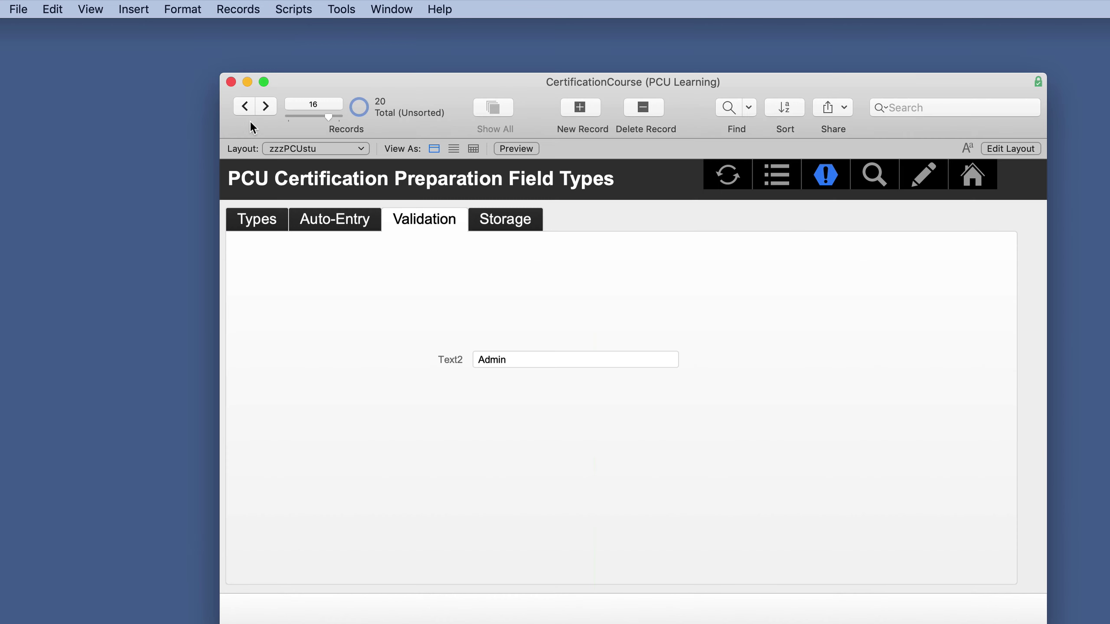
- Run the Set Text2 to PCU script on record 16 and show the records in Table view, saving the layout change
click(297, 9)
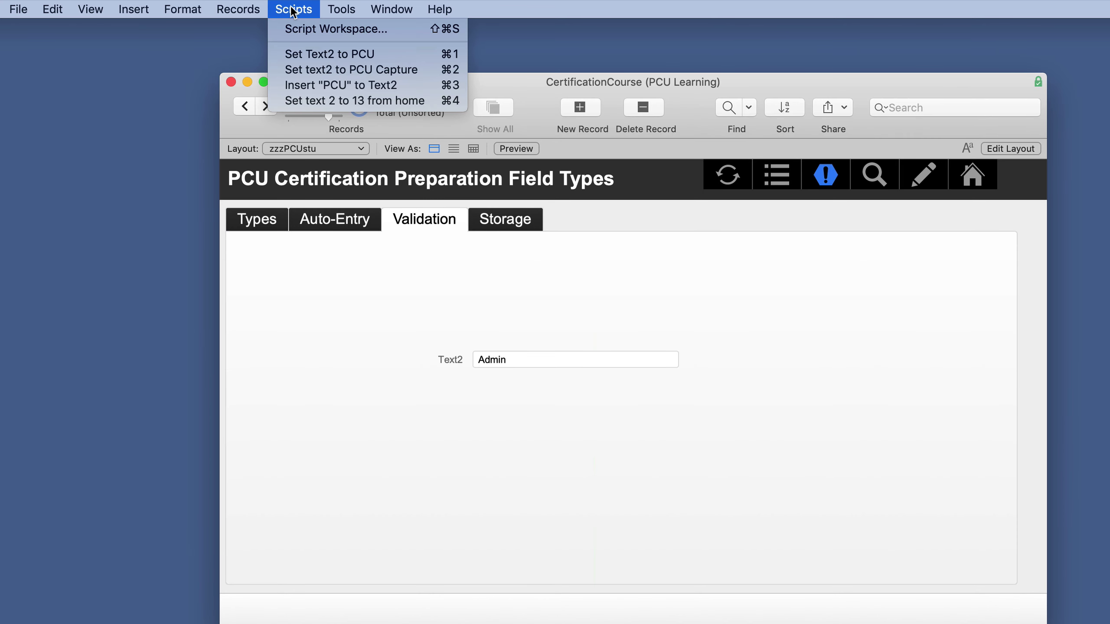
click(318, 54)
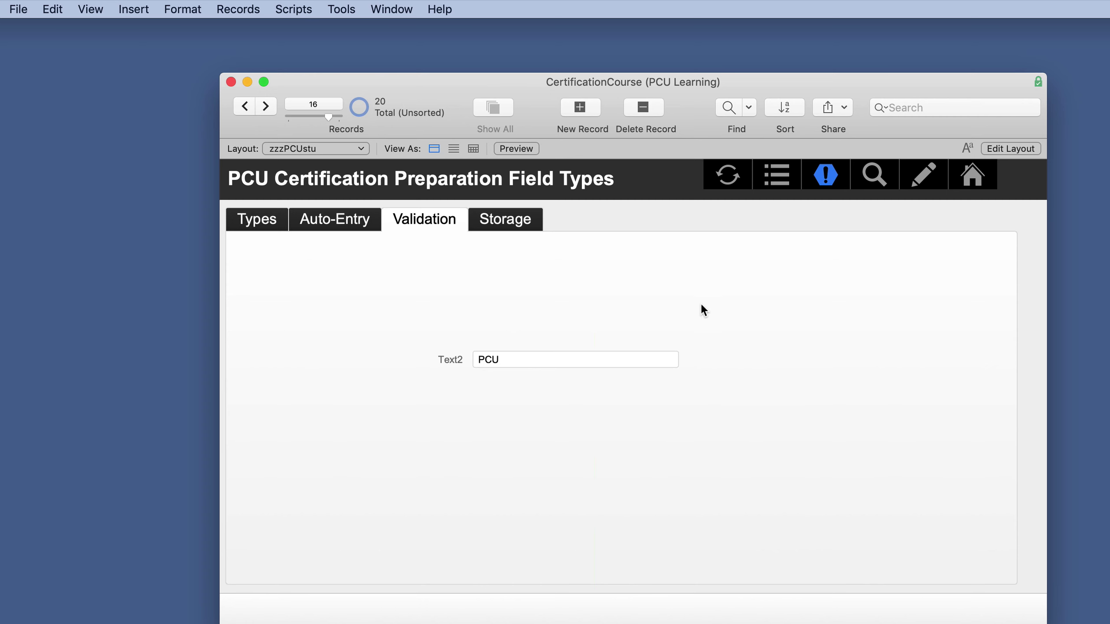
click(474, 150)
click(903, 376)
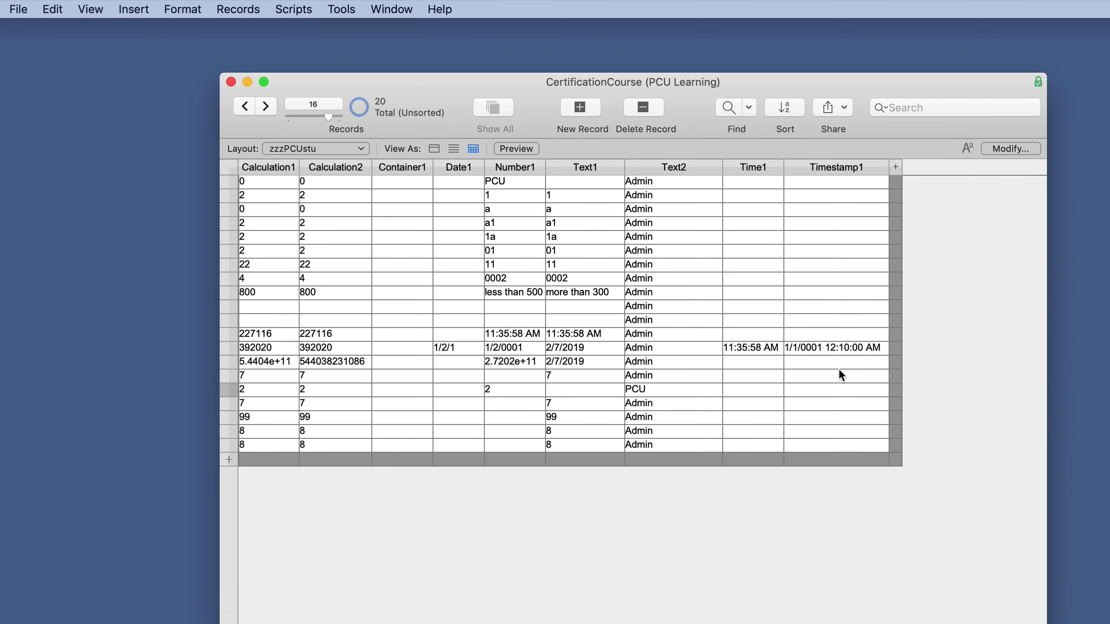
- Change the Text2 field's validation in the zzzPCUstu table to Always and save the database definition
key(super+shift+d)
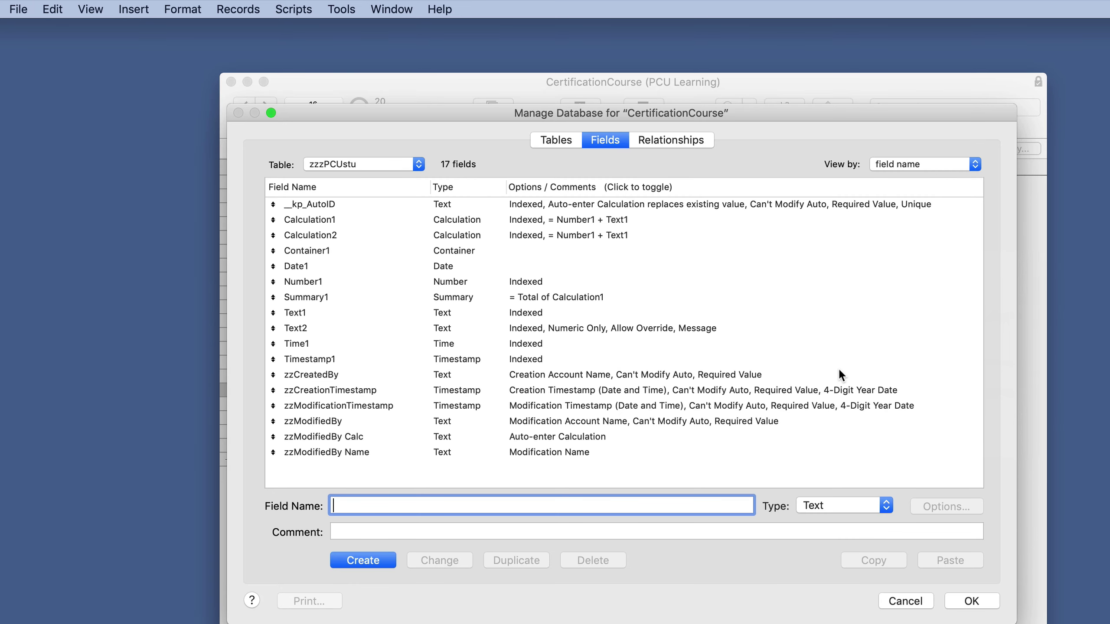
double_click(306, 328)
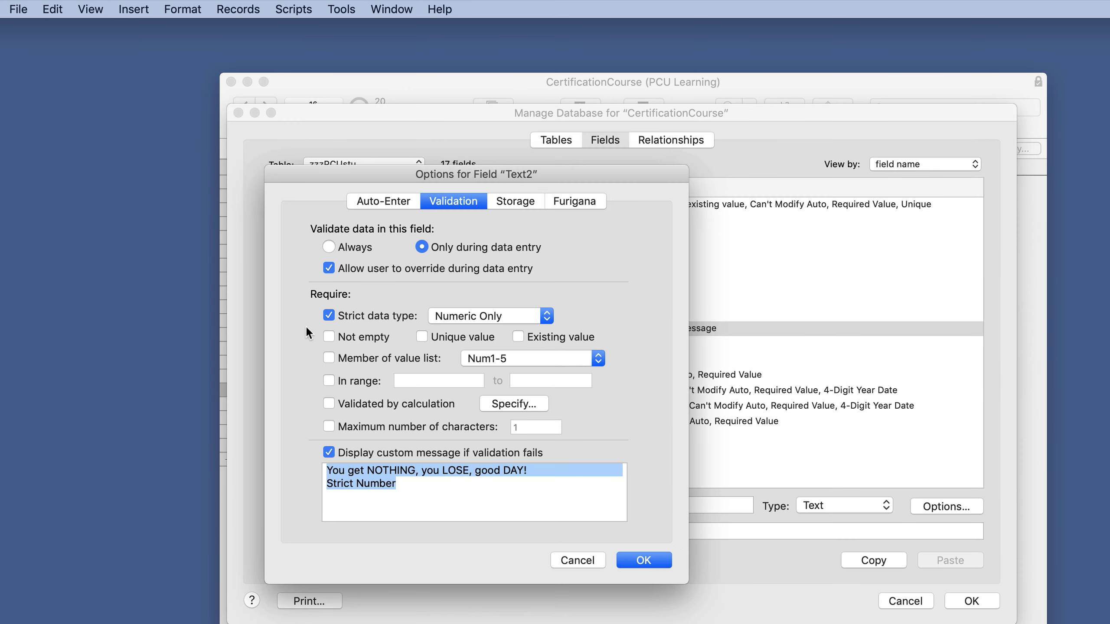
click(330, 246)
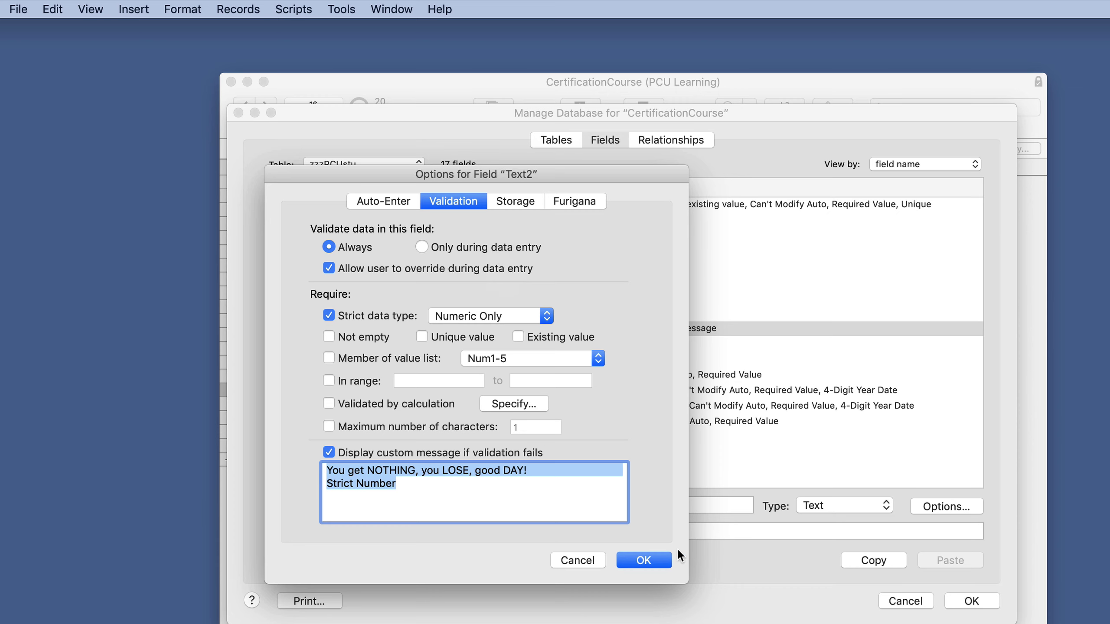
click(658, 558)
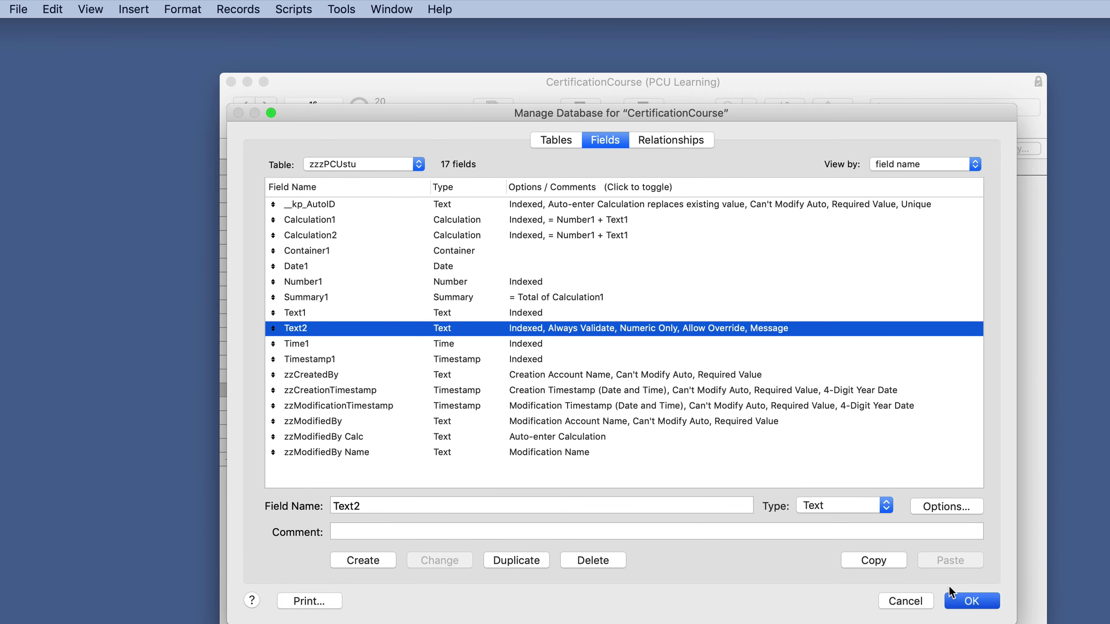
click(948, 585)
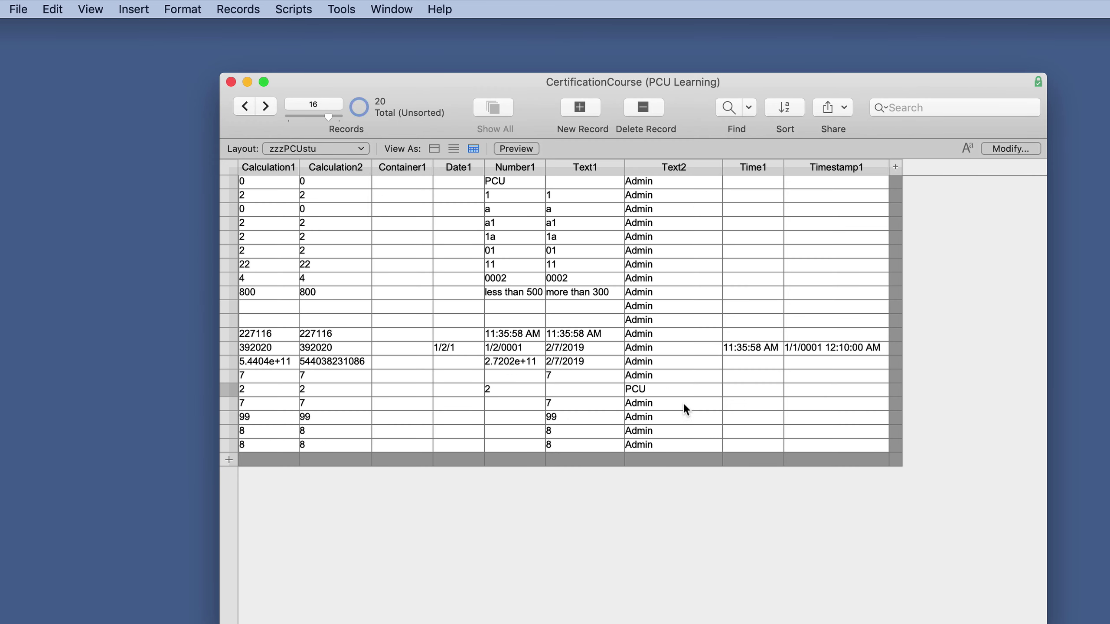
- Try to replace the Text2 contents in the whole found set with "PCU" from record 16, and dismiss the resulting message
click(667, 389)
key(super+equal)
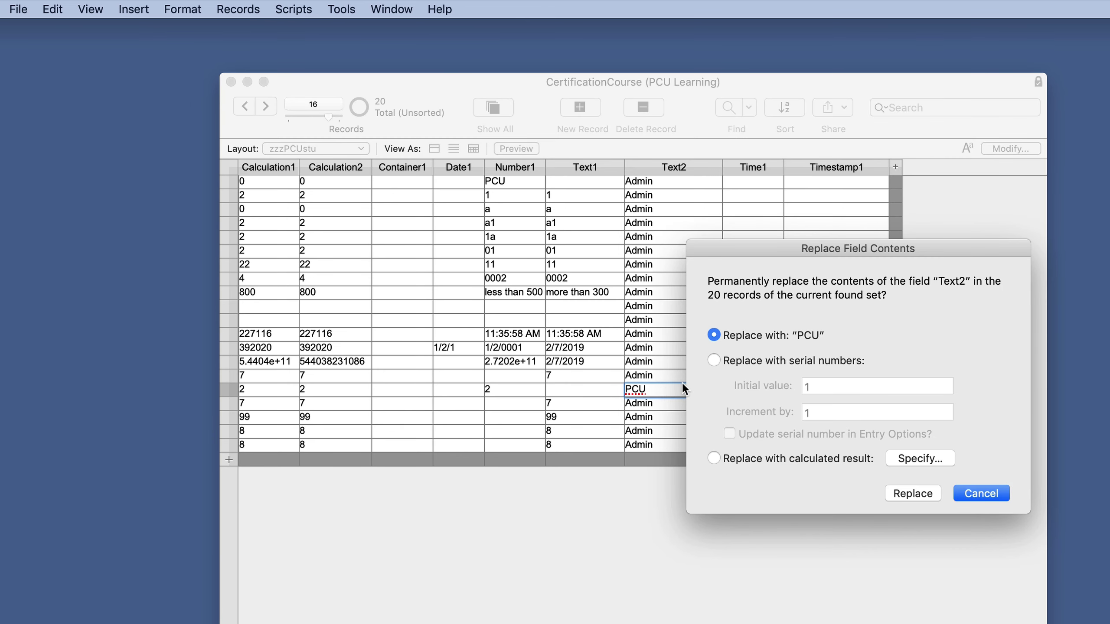
click(913, 493)
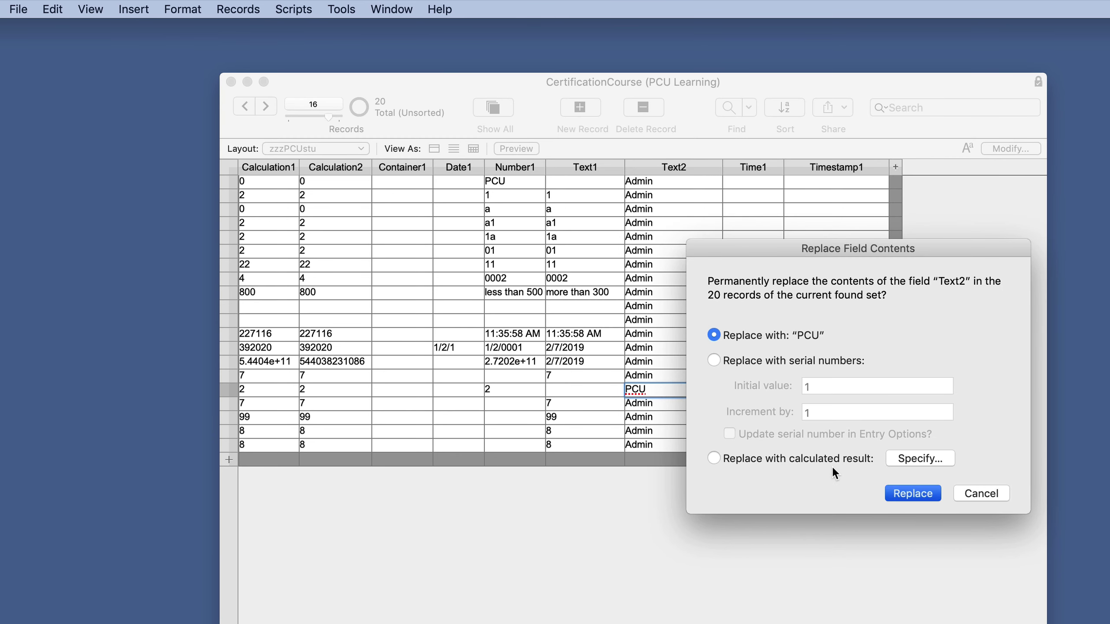
key(Return)
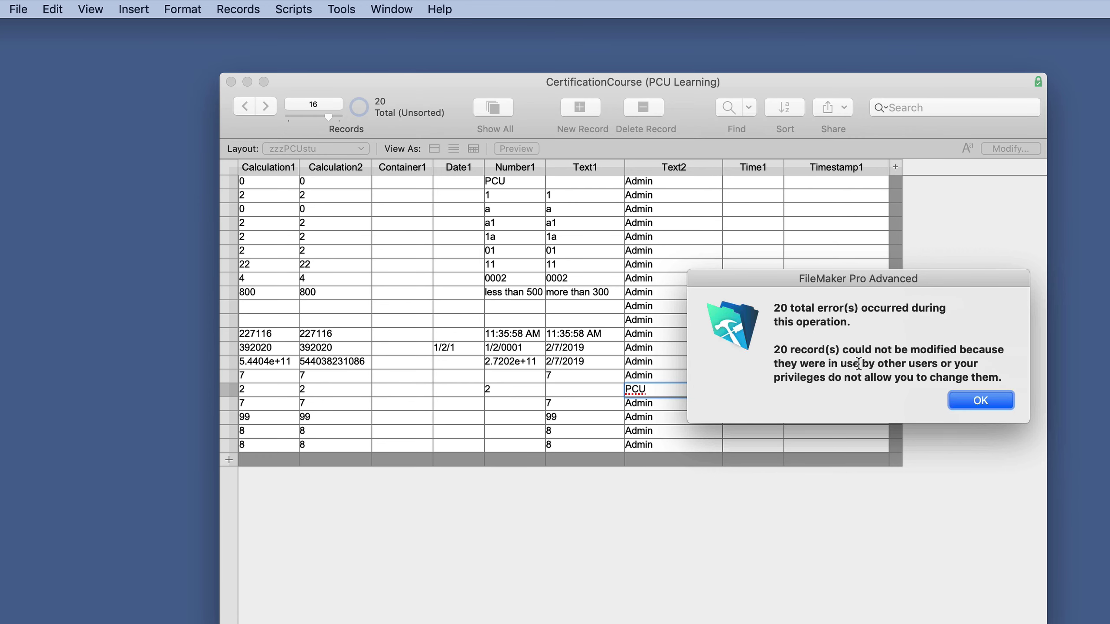
drag(772, 376, 998, 378)
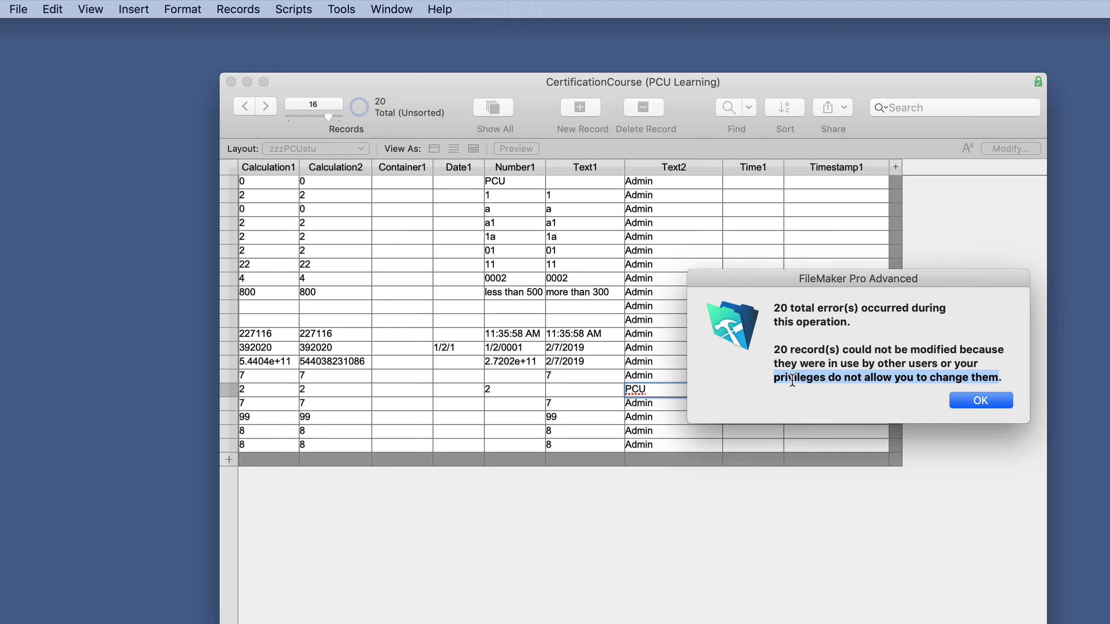
click(975, 399)
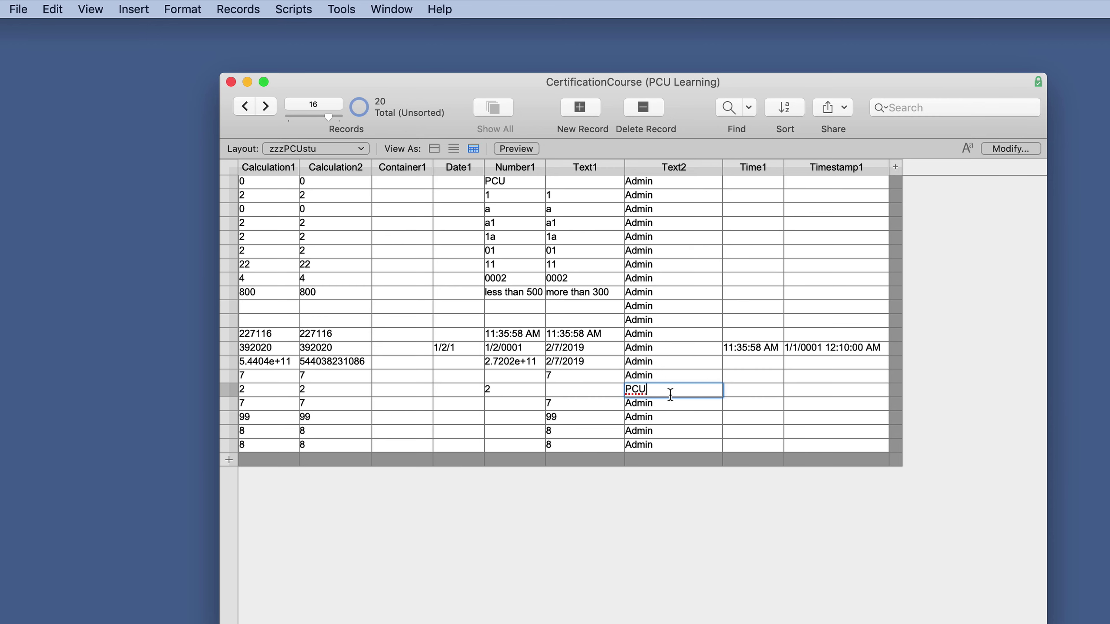
- Import ImportTesting.fmp12 with CreatedBy mapped to Text2, updating existing records in the found set without auto-enter options, and dismiss the summary
click(18, 9)
mouse_move(90, 274)
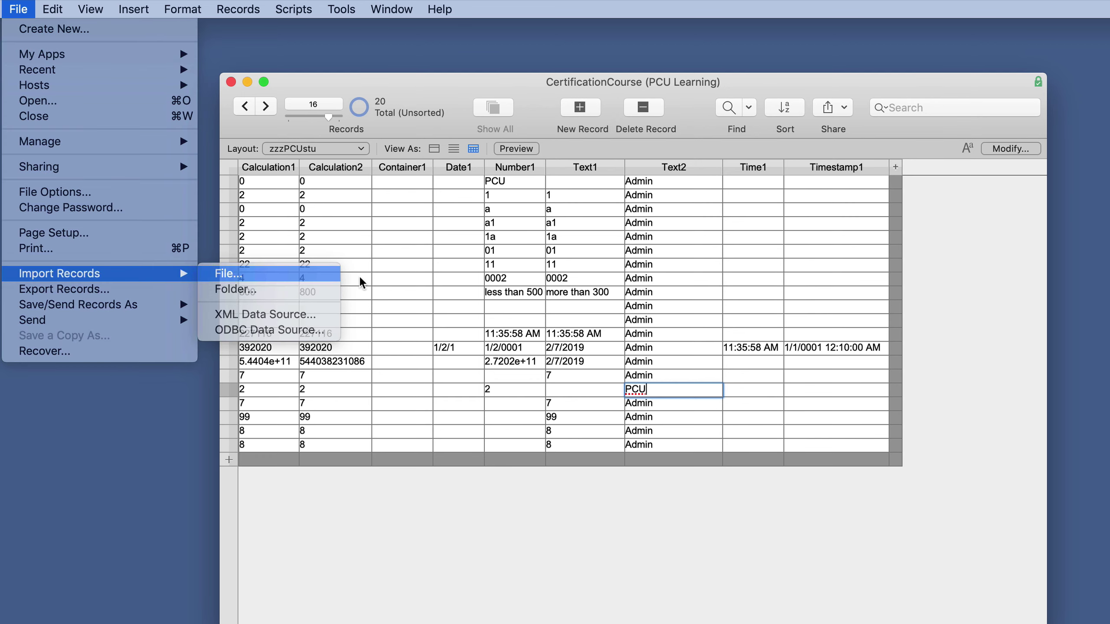
double_click(718, 277)
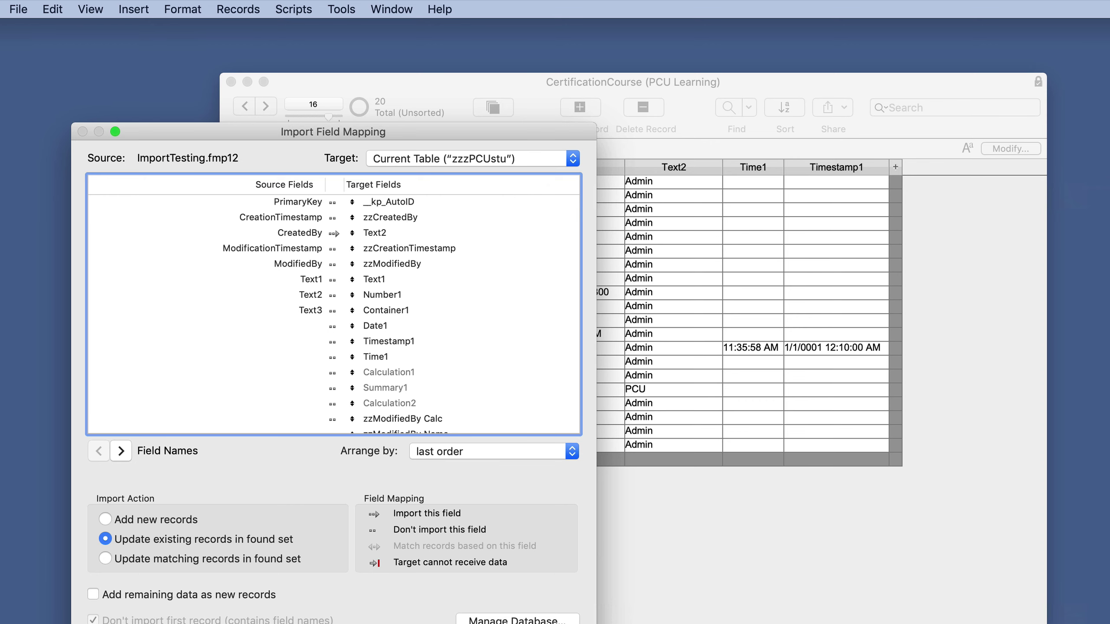
key(Return)
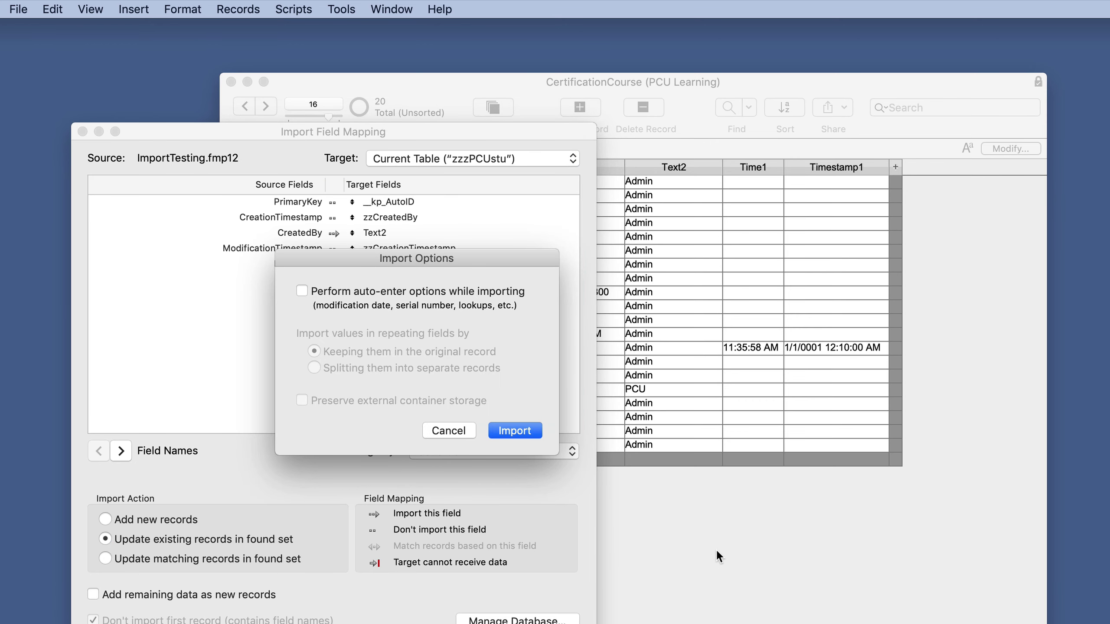
click(513, 431)
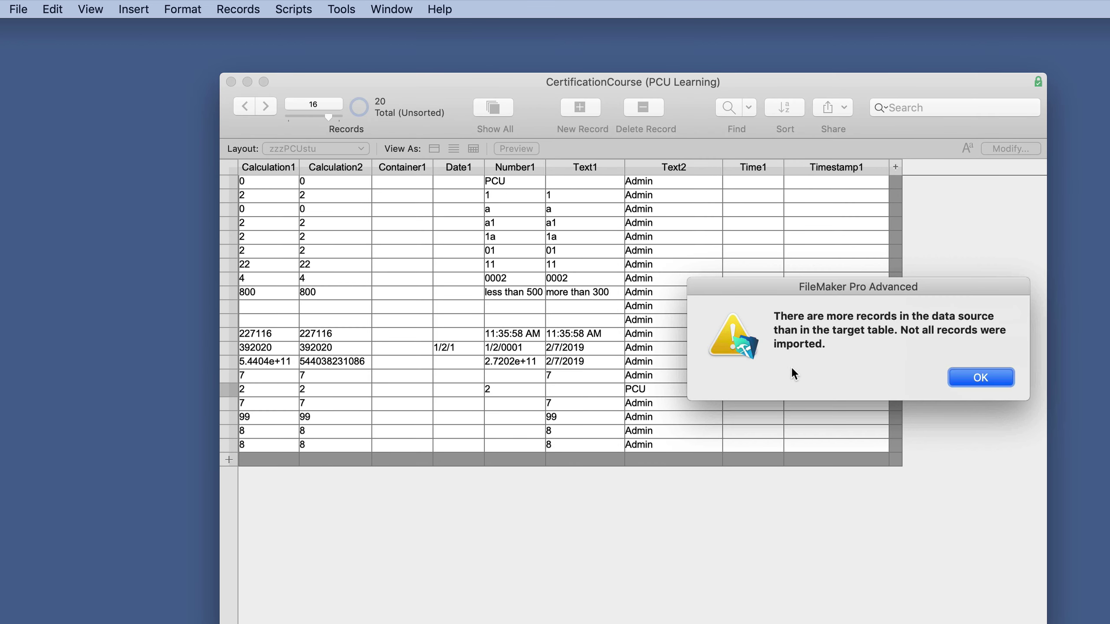
click(981, 377)
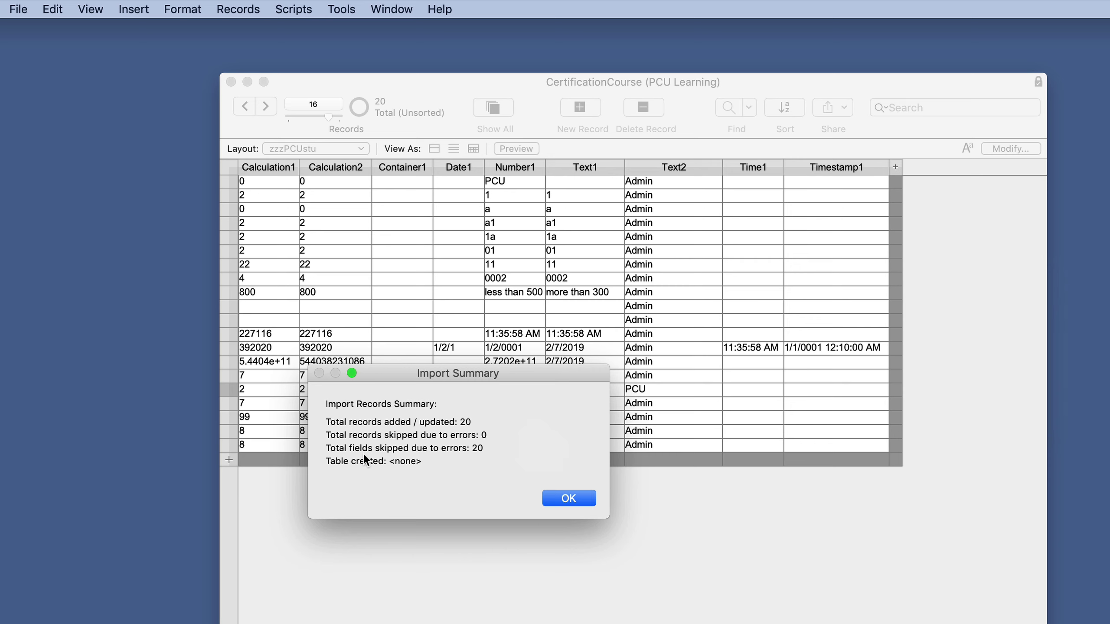
click(569, 498)
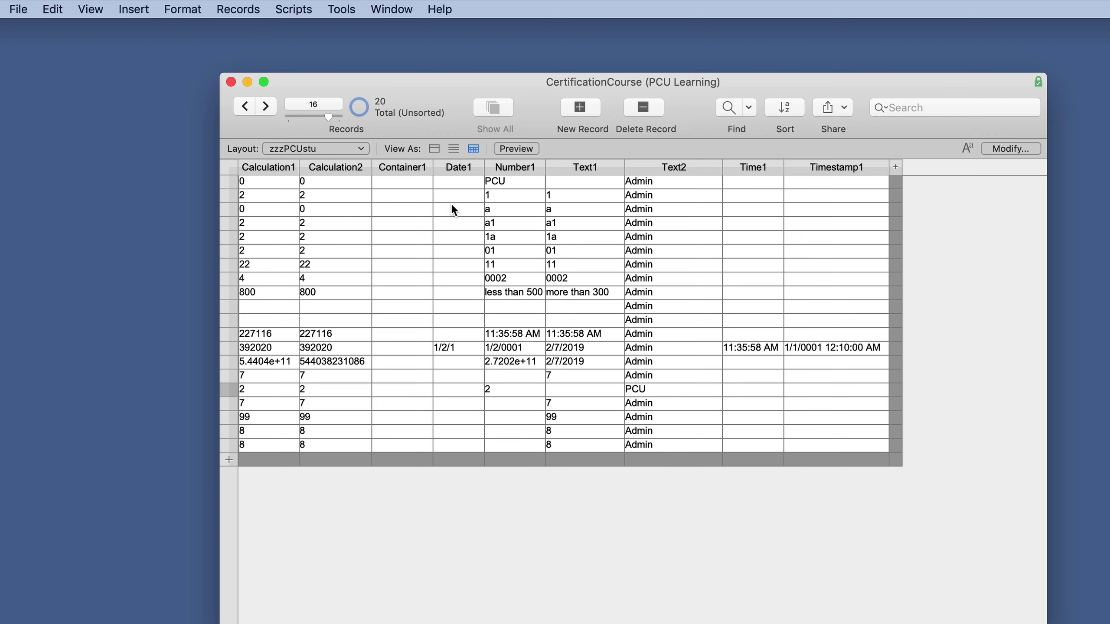
- Return to Form view, saving the layout change, and rerun the Set Text2 to PCU script on record 16
click(434, 148)
click(904, 379)
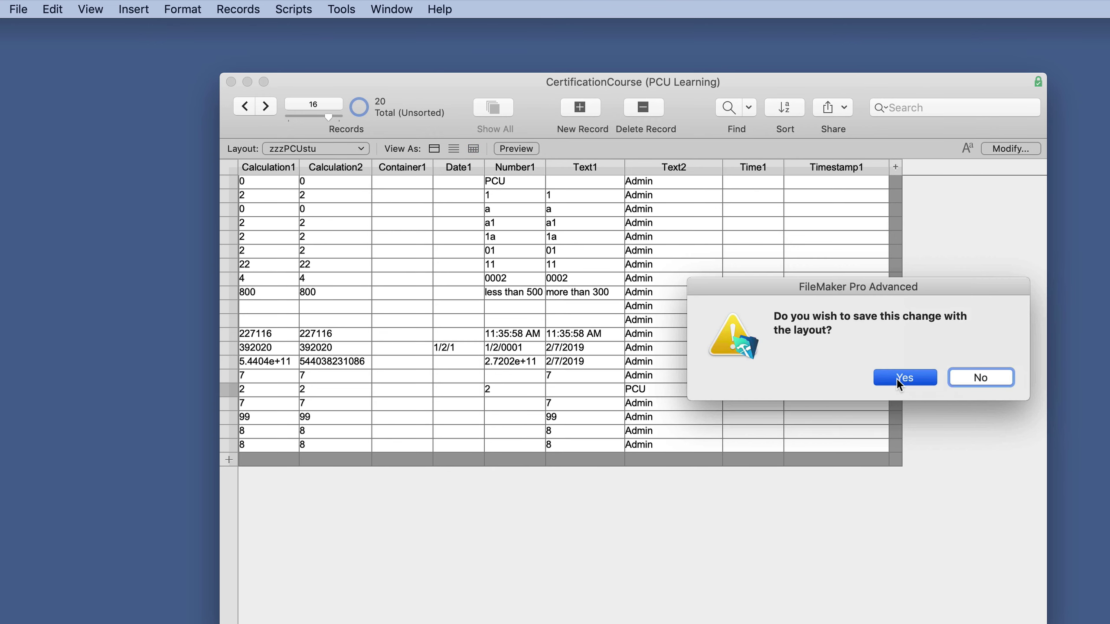
click(293, 9)
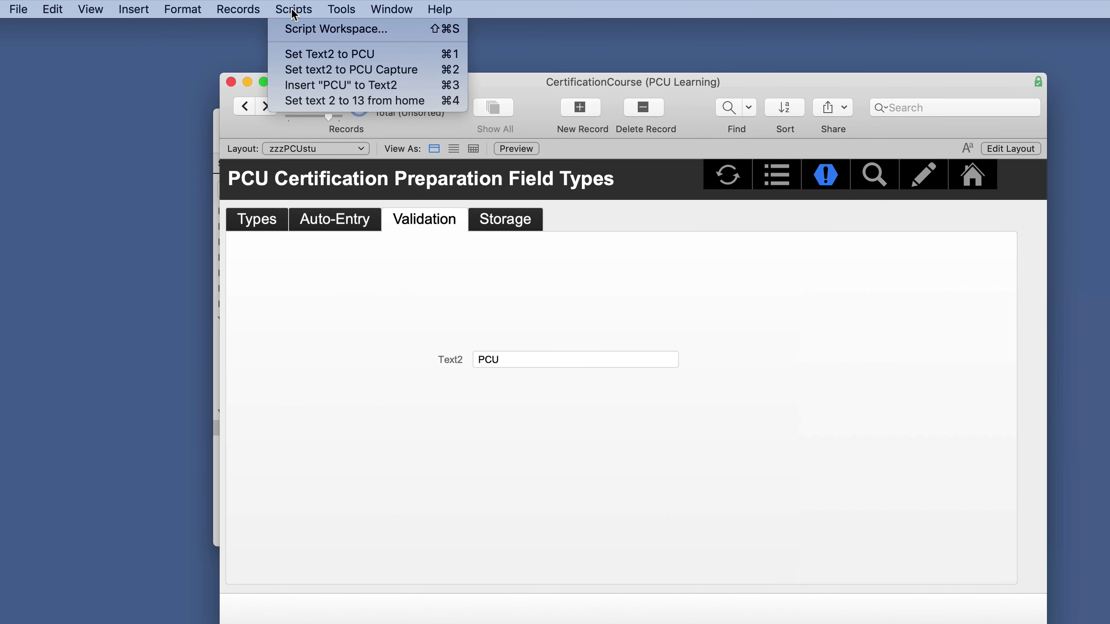
click(304, 51)
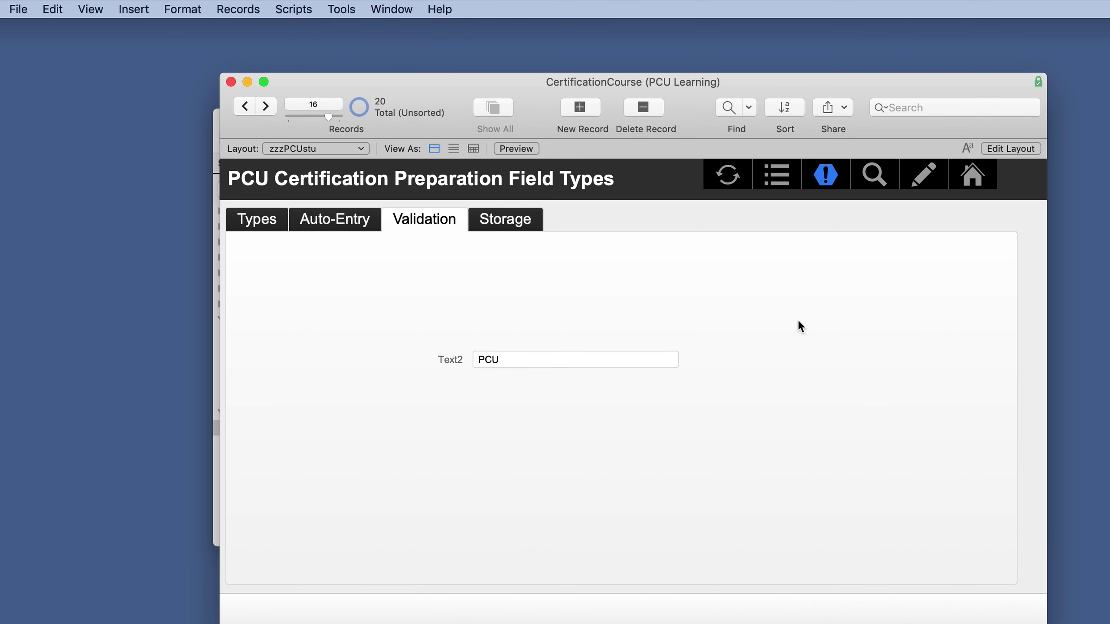
- Go to record 15 and run the Set Text2 to PCU script on it
key(super+Up)
click(293, 9)
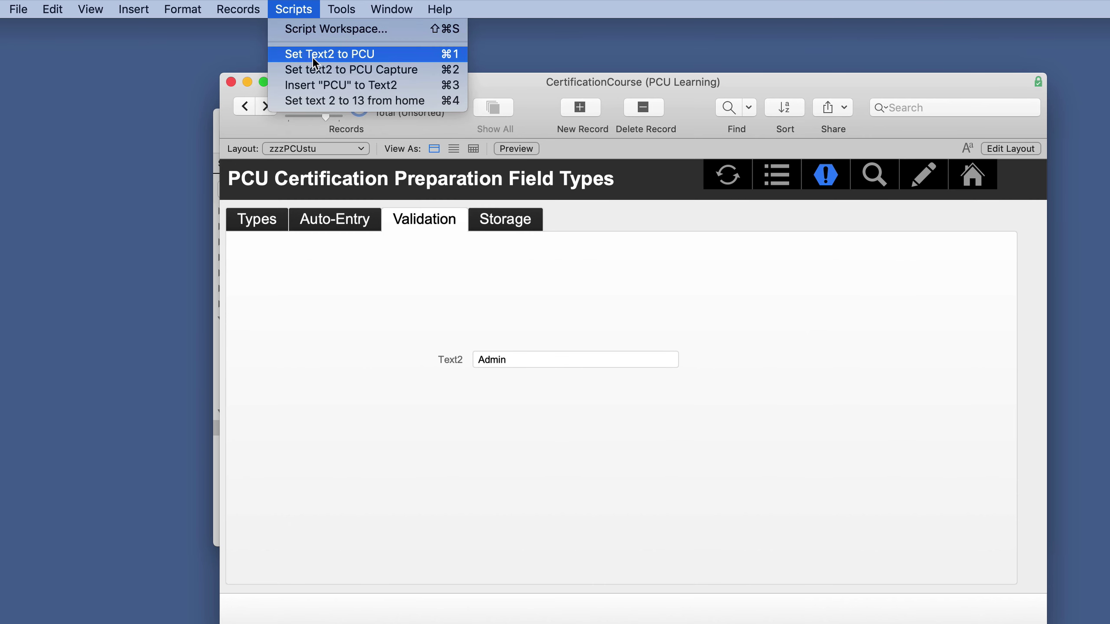
click(312, 53)
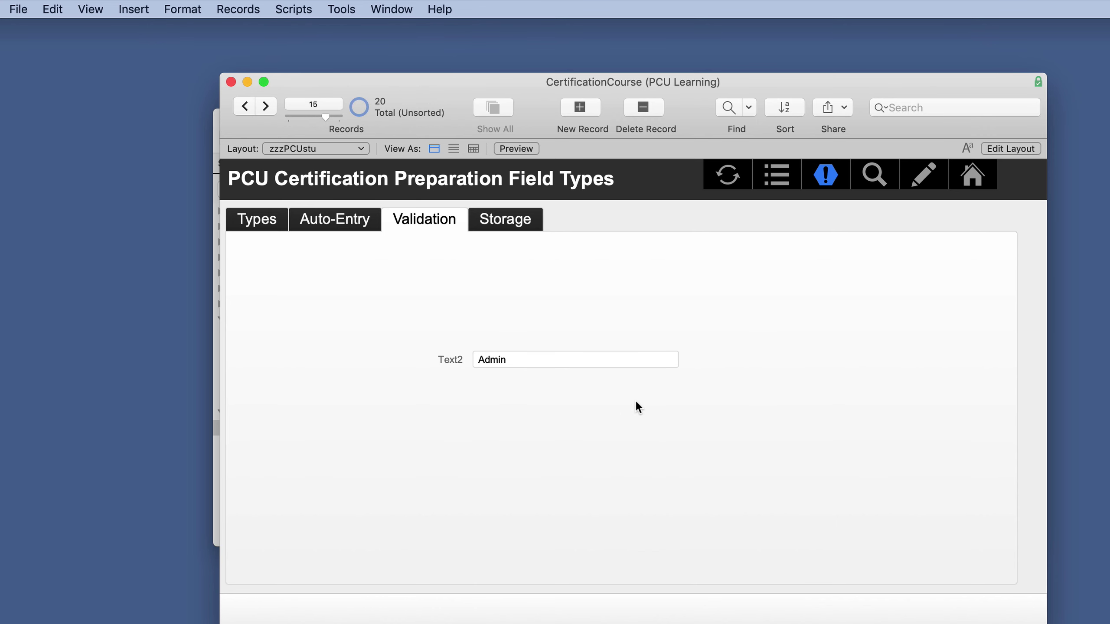
- Debug the Set Text2 to PCU script on record 15, running its Set Field step in the Script Debugger
key(super+shift+s)
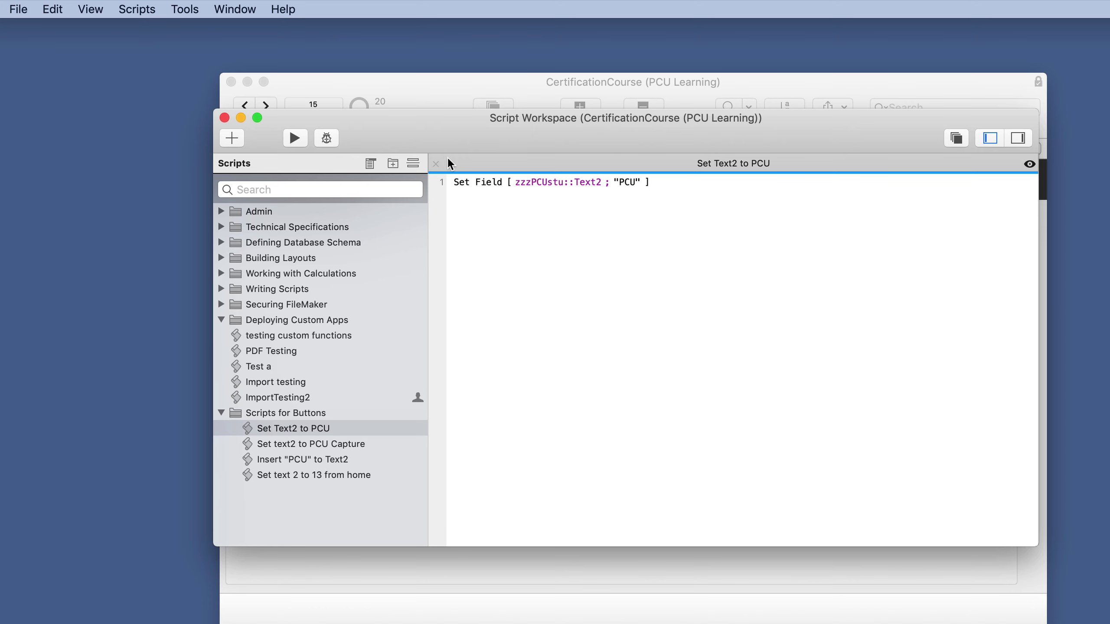
click(326, 138)
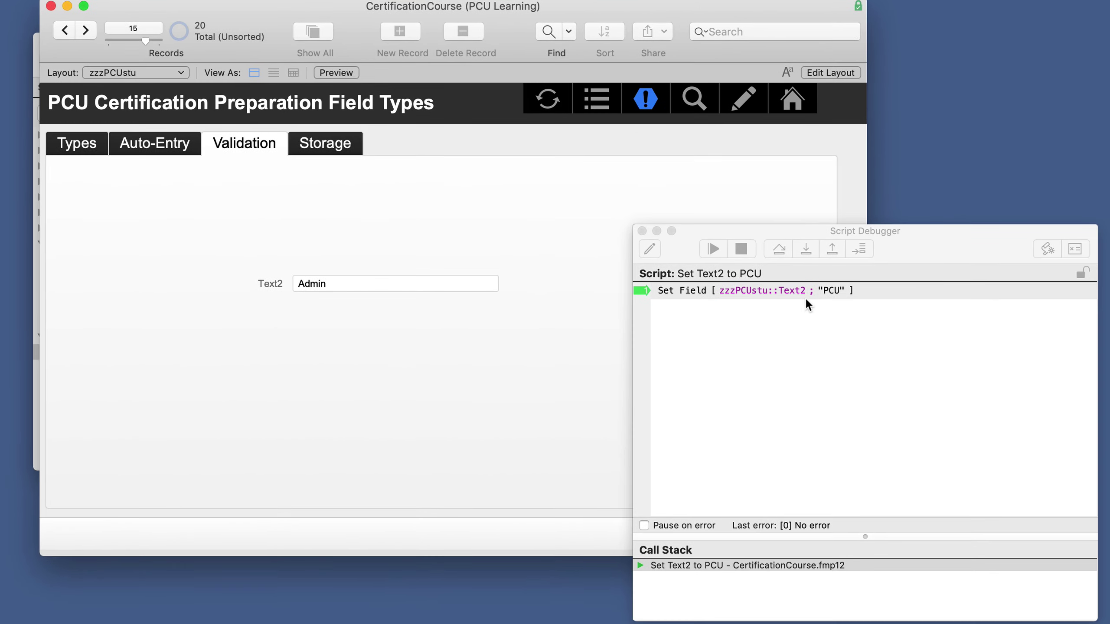
click(713, 249)
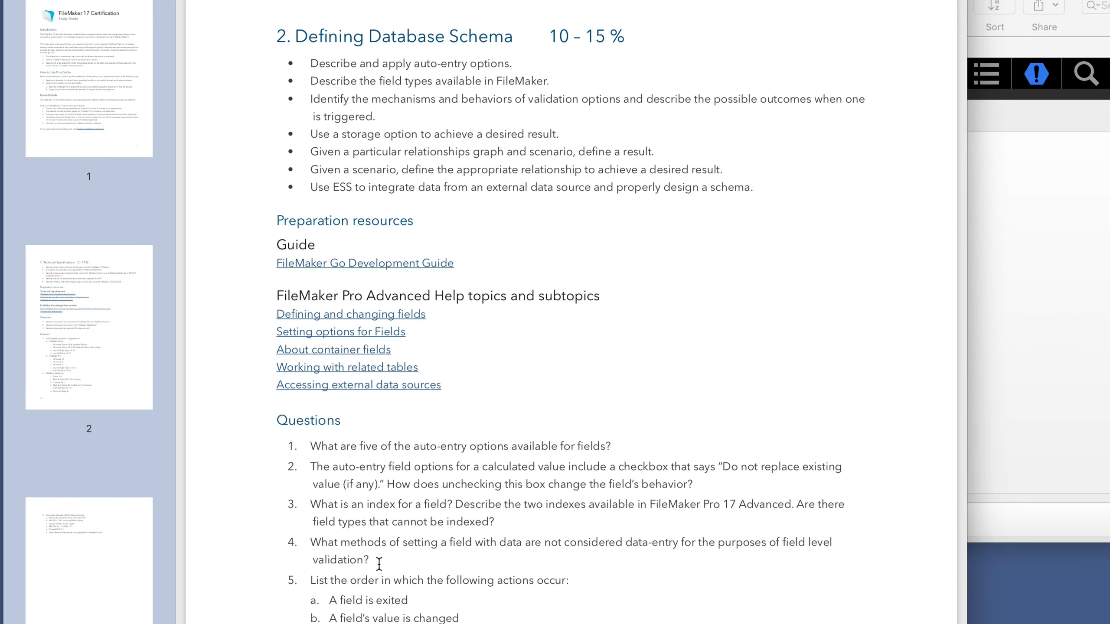
- Select question 4 about non-data-entry methods in the FileMaker 17 Certification study guide and view the remaining Defining Database Schema questions
drag(379, 564, 306, 542)
scroll(306, 542, down, 5)
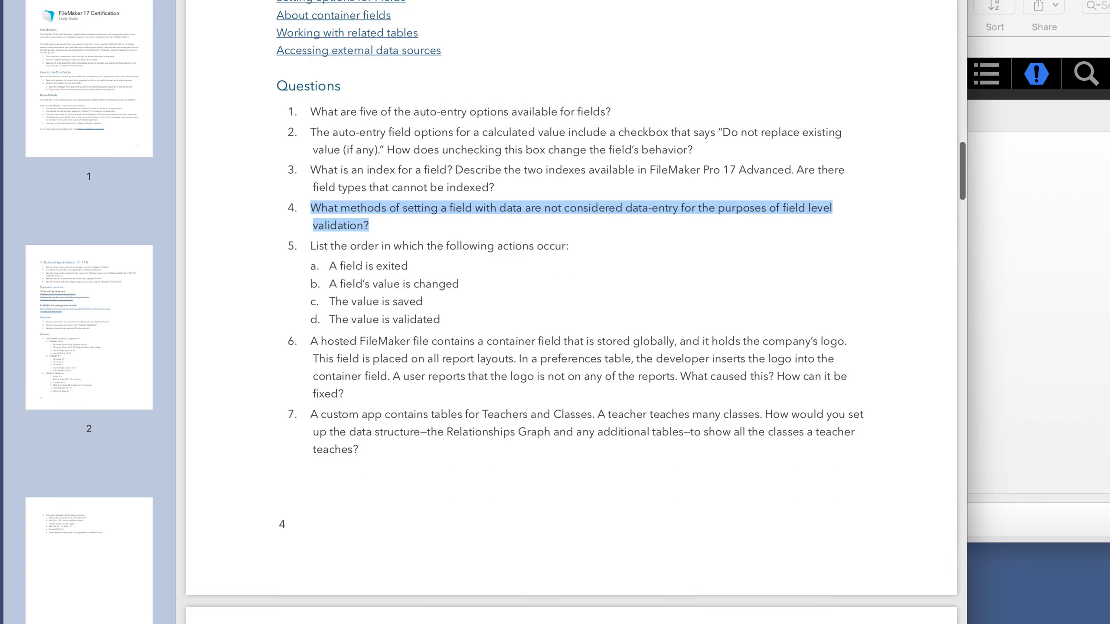
- Find the answer to question 4 in the study guide and highlight its list of actions not considered data entry
scroll(571, 312, down, 15)
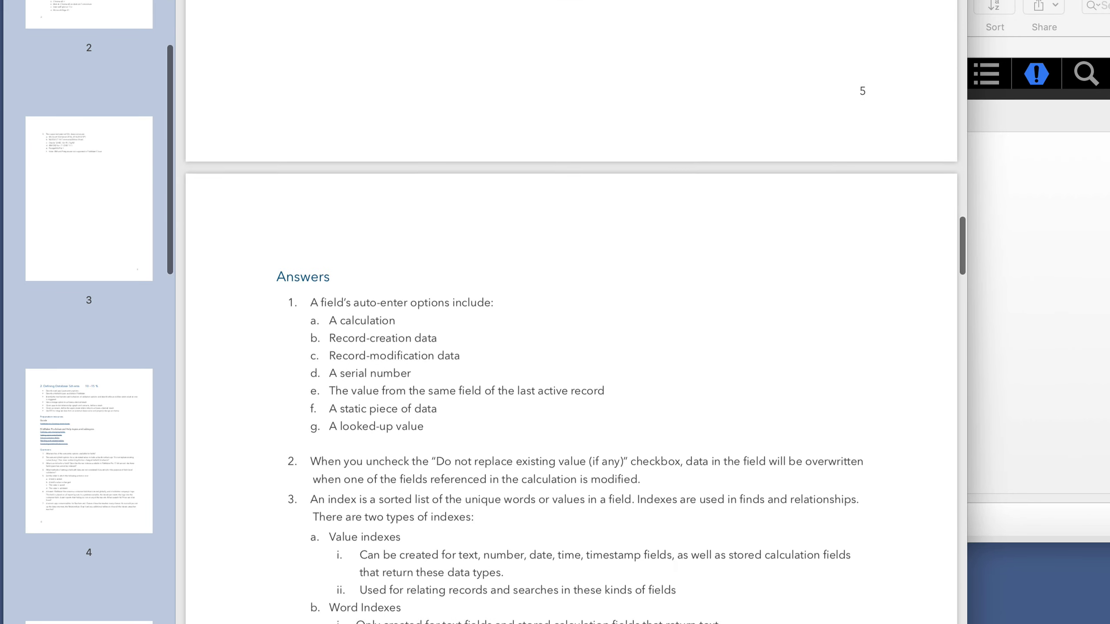
scroll(571, 312, down, 3)
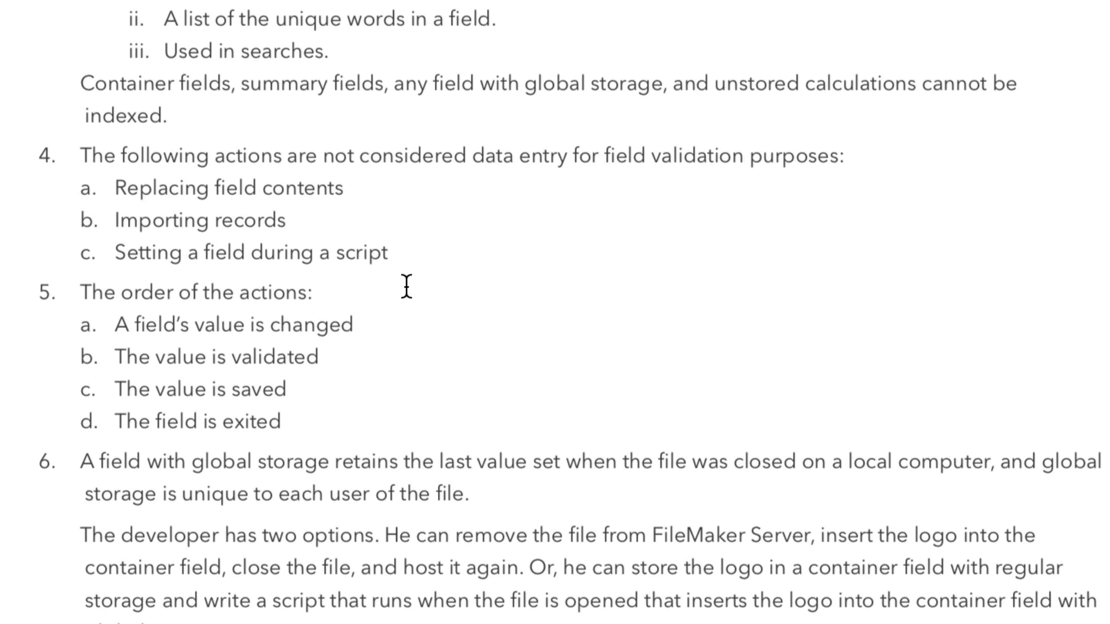
drag(387, 253, 82, 183)
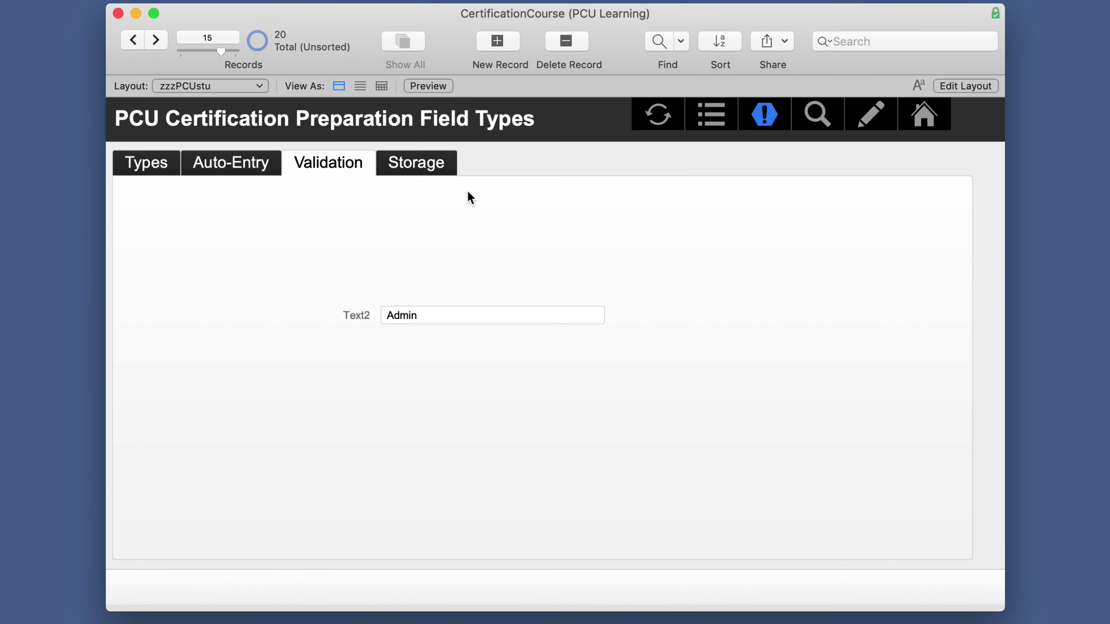
- In the CertificationCourse database, set Text2 to require a unique value only during data entry, without the strict data type or custom message
key(super+shift+d)
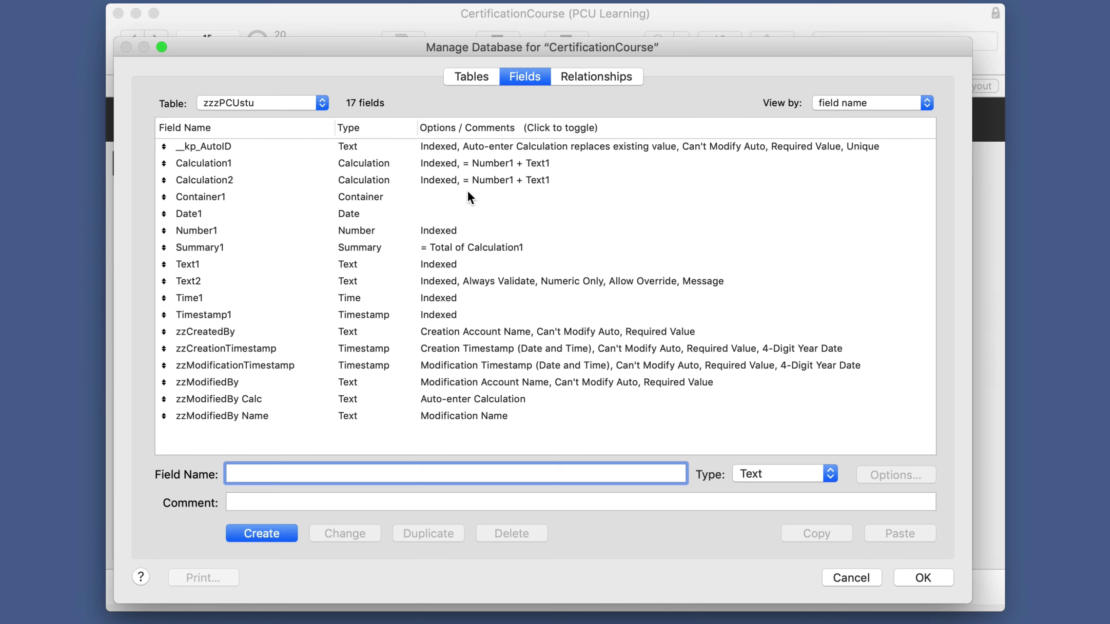
double_click(194, 281)
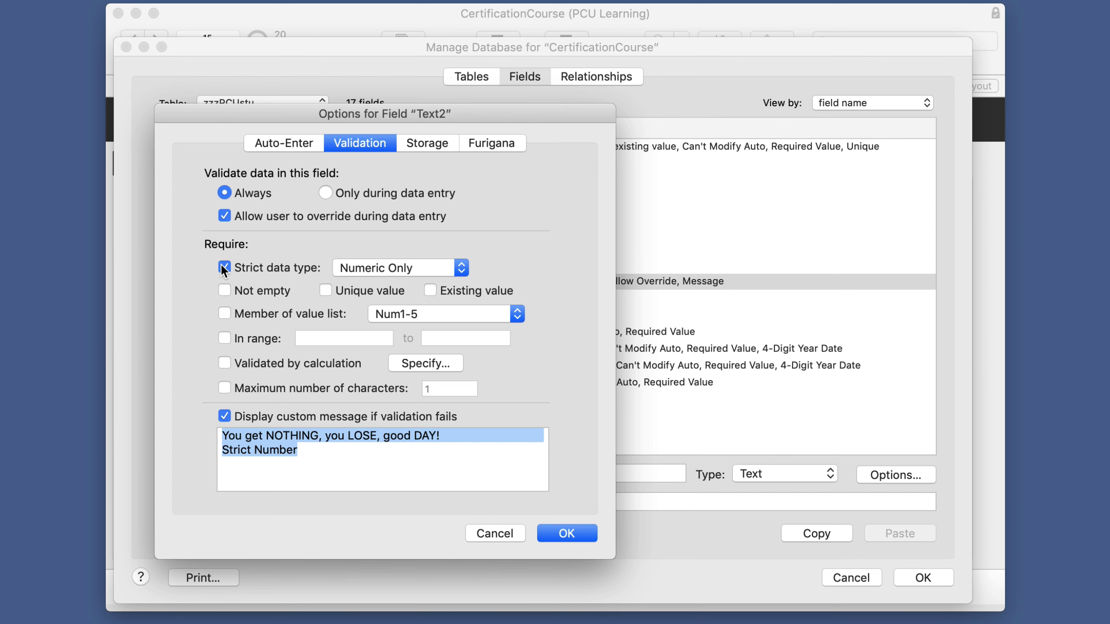
click(222, 266)
click(326, 289)
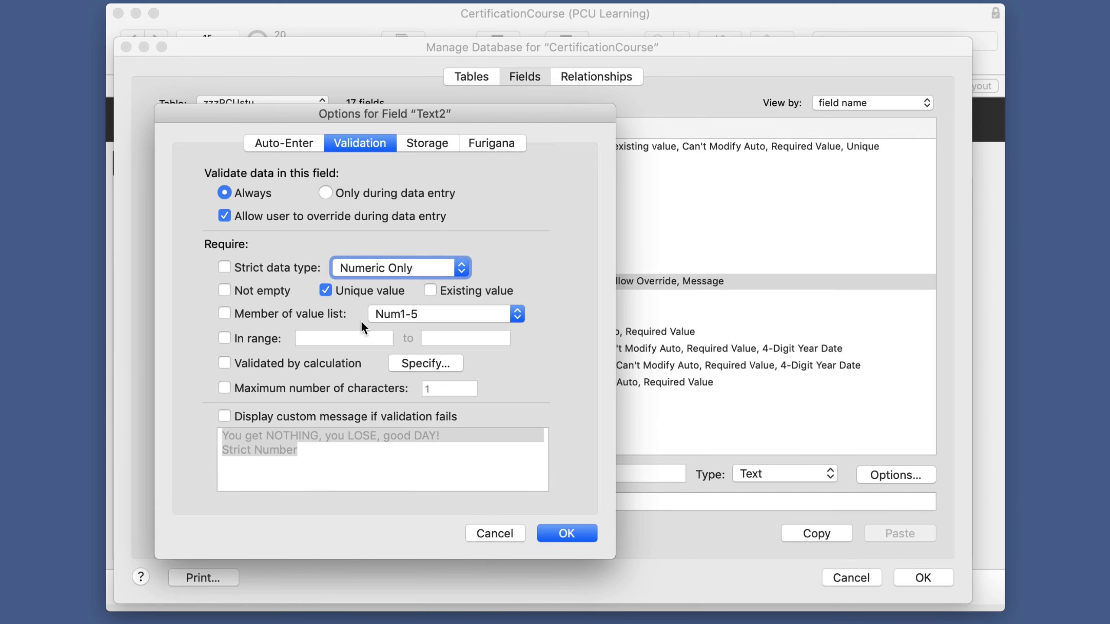
click(326, 192)
click(567, 534)
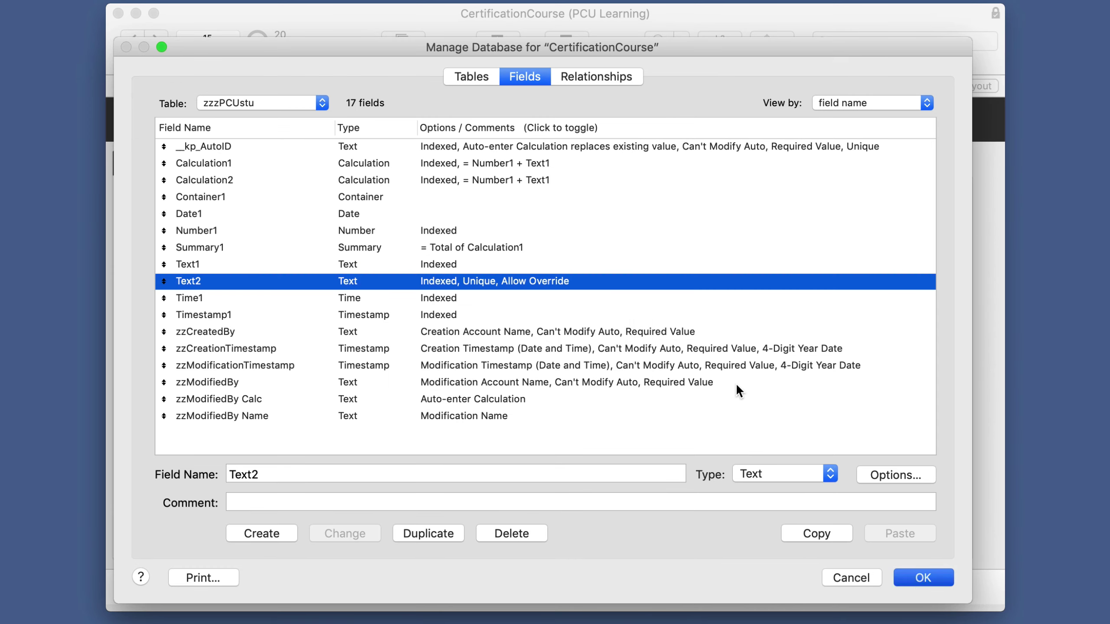
key(Return)
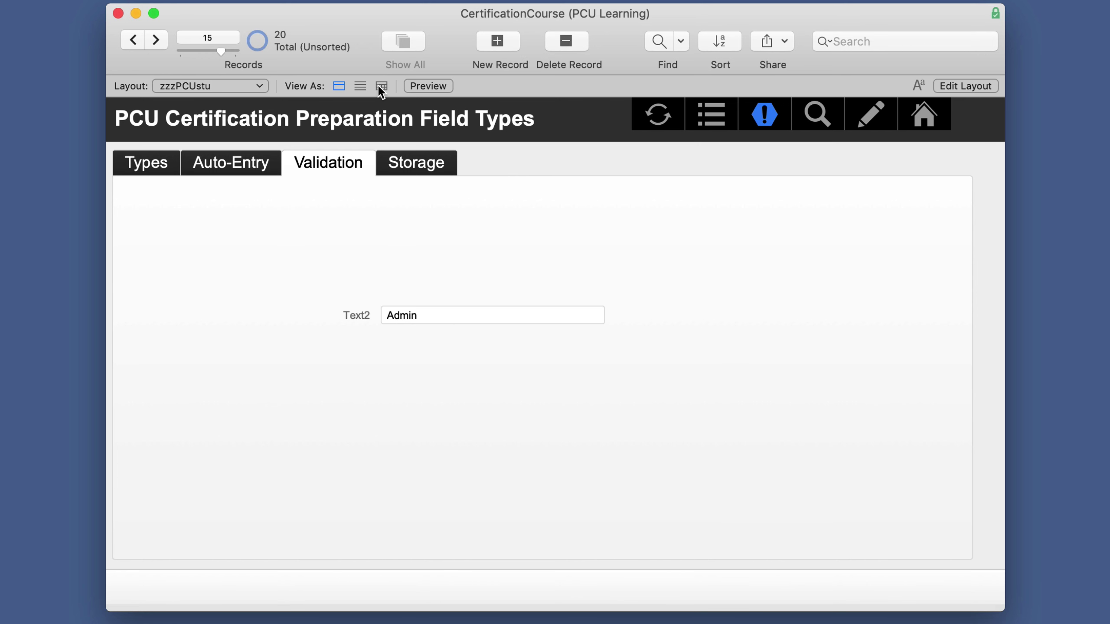
- Show the records as a table, run the Set Text2 to PCU script on record 15 and allow the duplicate value
click(382, 87)
click(846, 335)
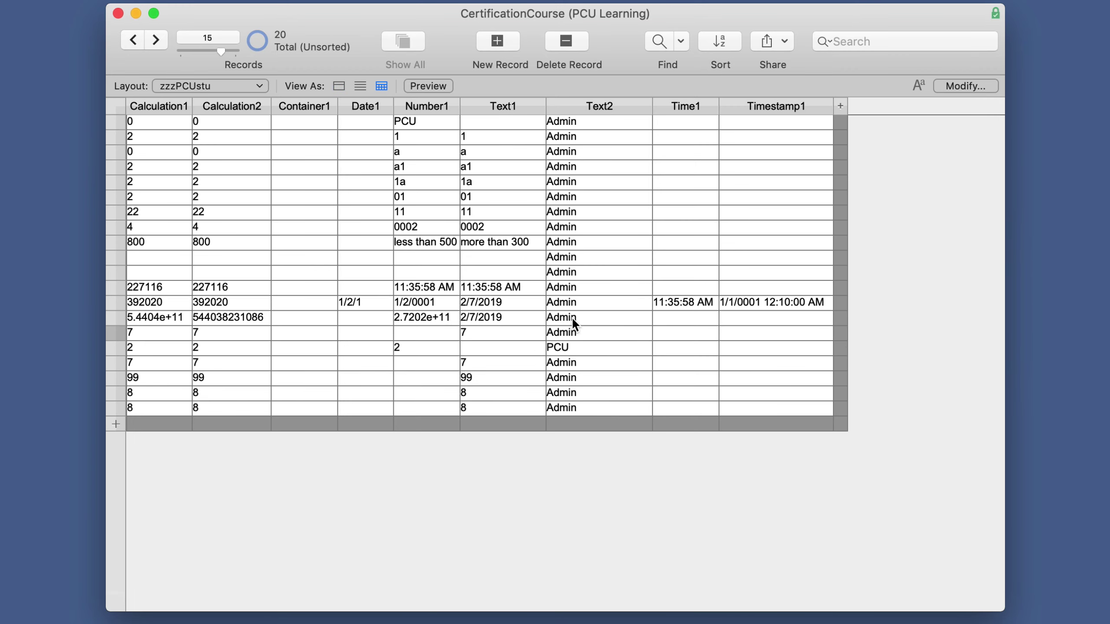
click(572, 332)
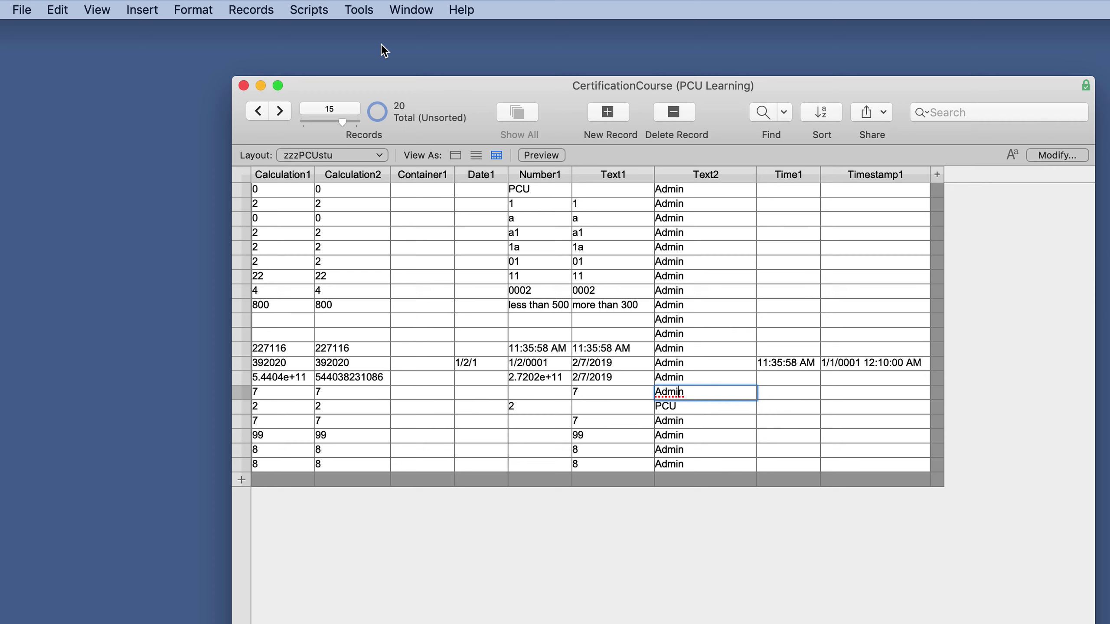
click(310, 10)
click(328, 56)
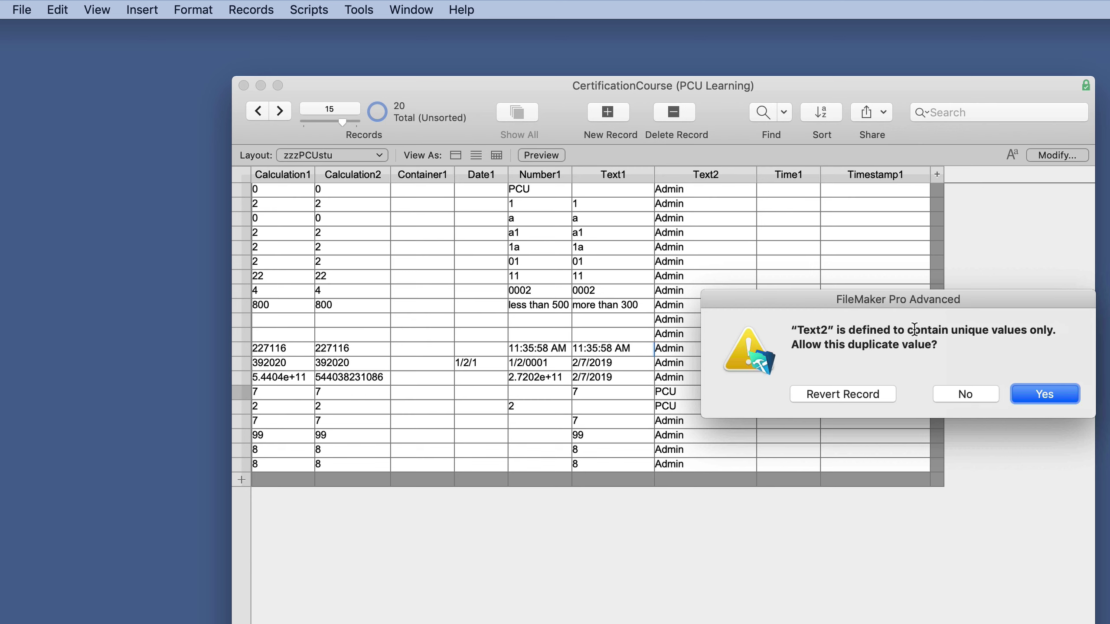
drag(913, 331, 1052, 331)
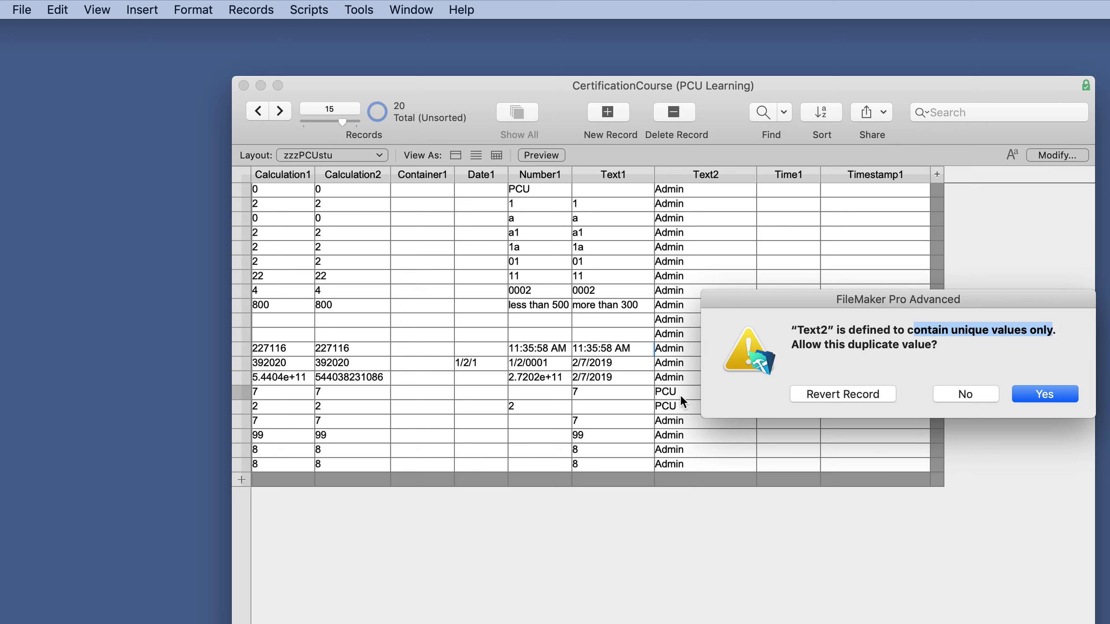
click(1037, 398)
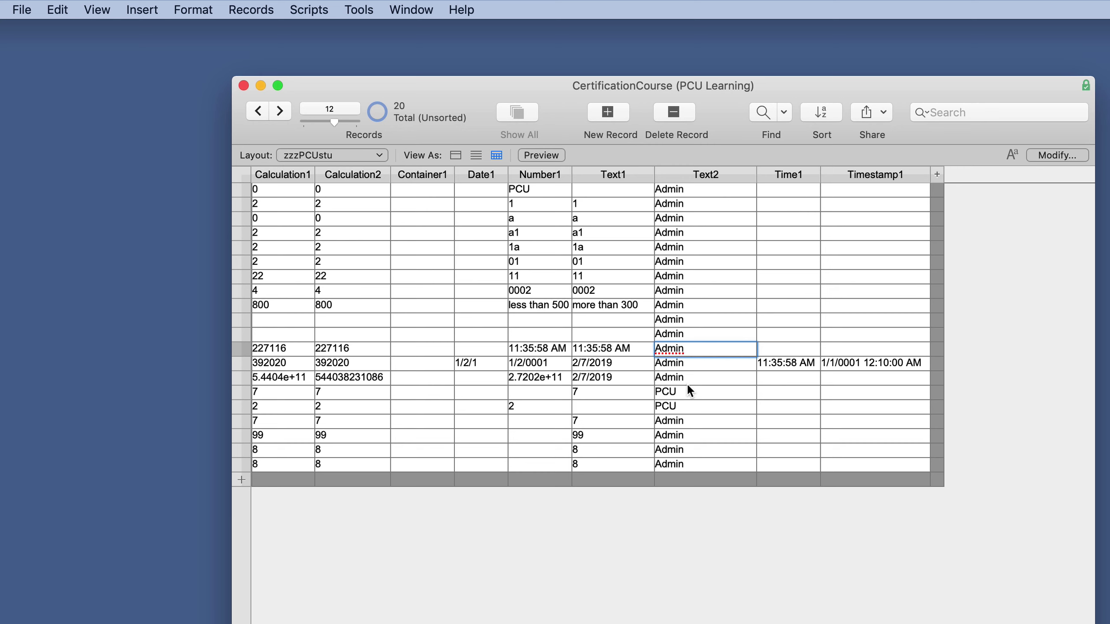
- Replace the Text2 contents of all records in the found set with PCU and check several rows
click(681, 391)
key(super+equal)
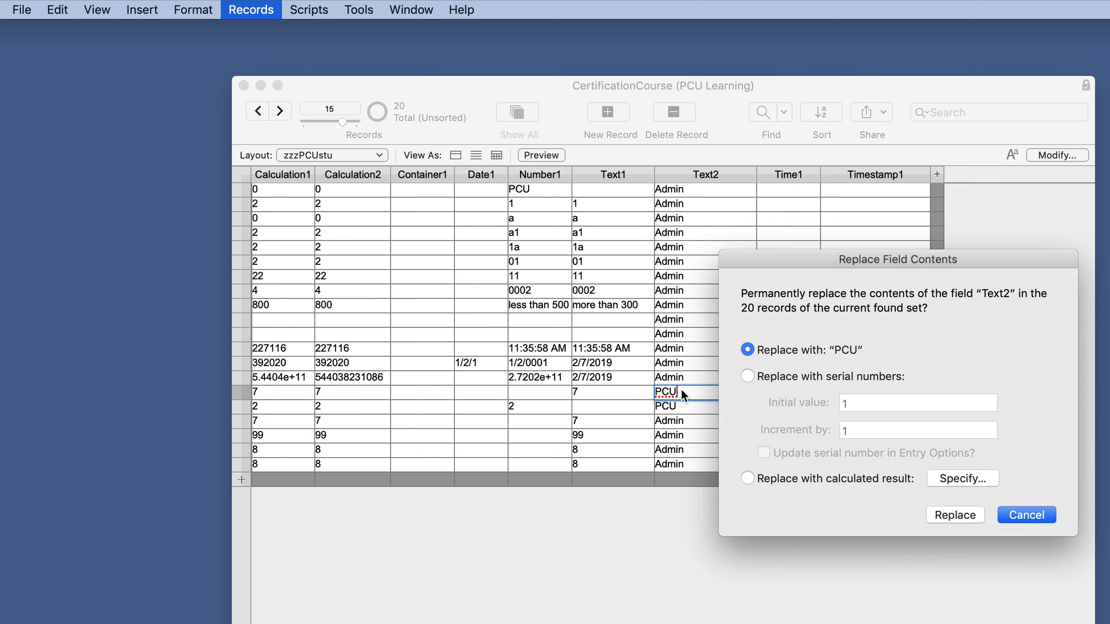
click(954, 514)
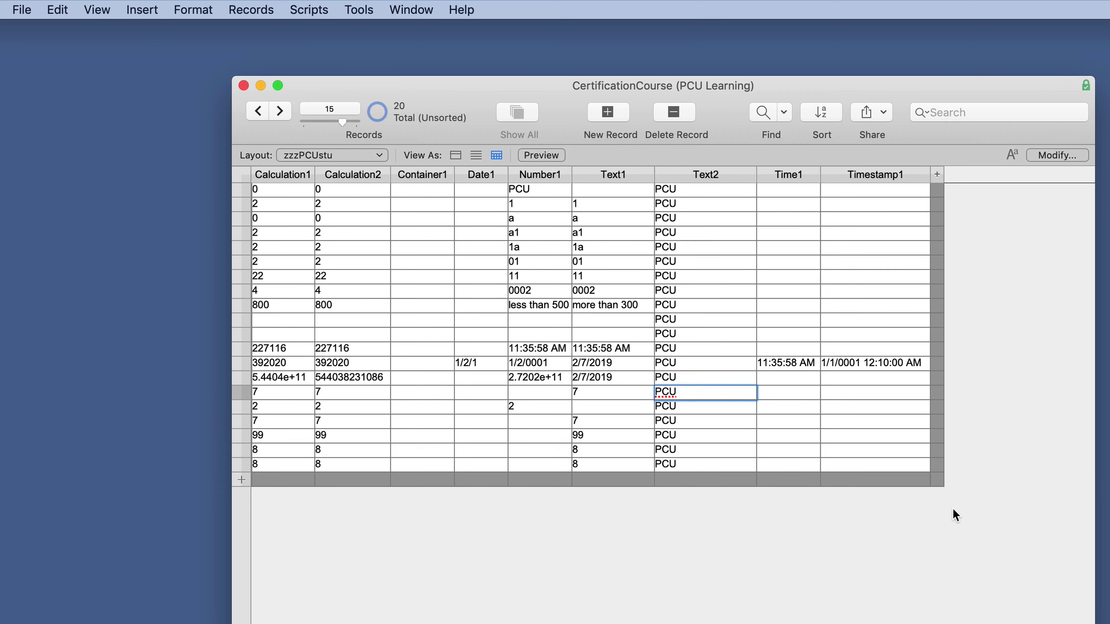
click(706, 395)
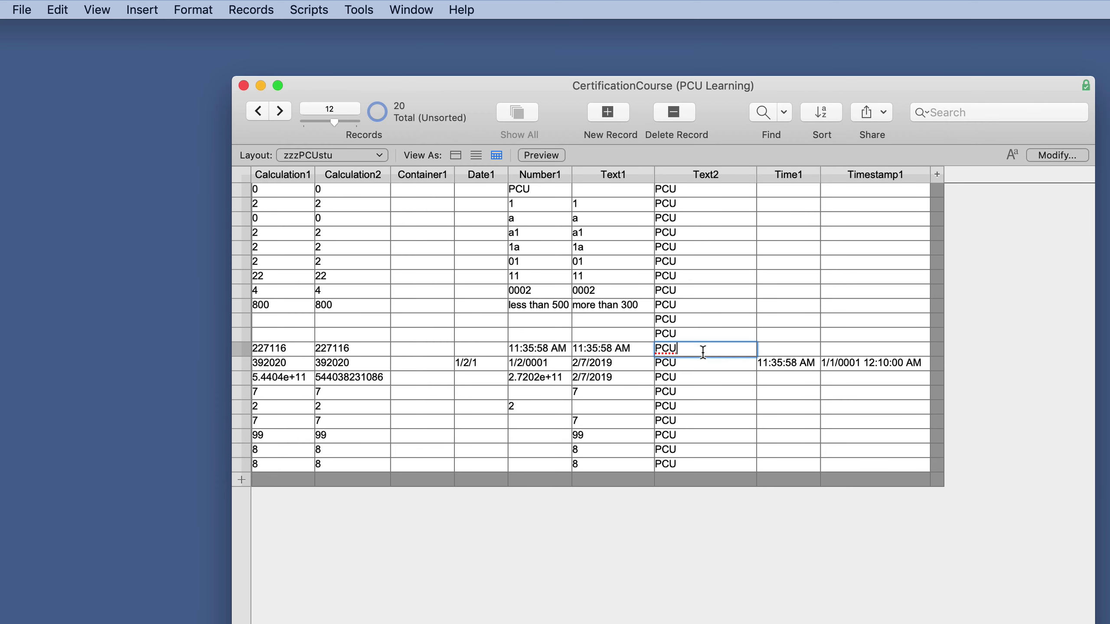
click(700, 434)
click(696, 372)
click(704, 409)
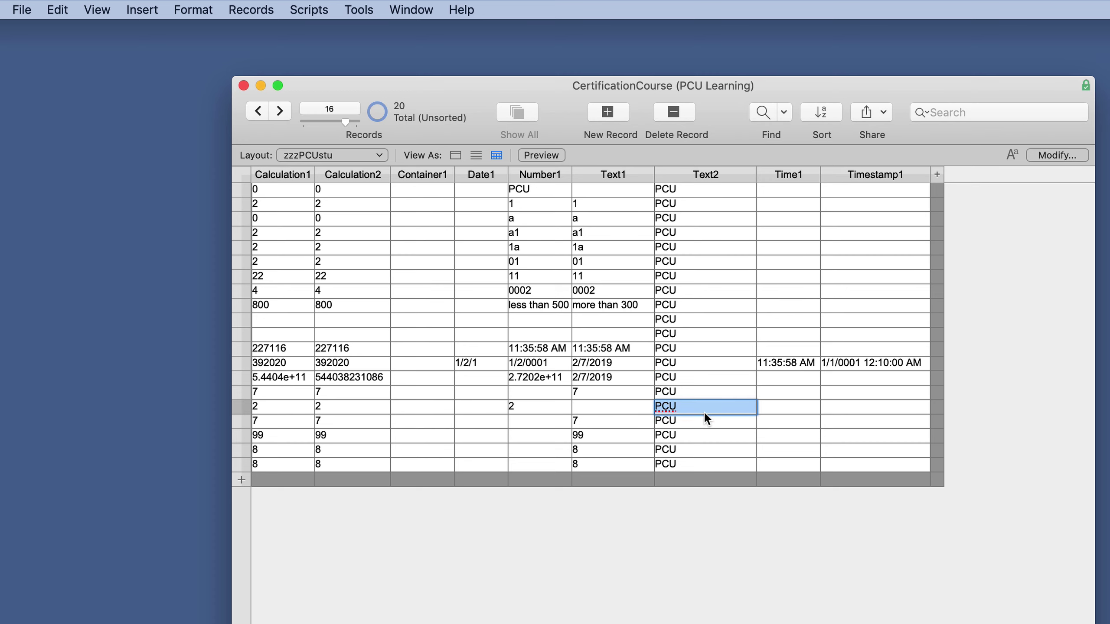
- Import CreatedBy from ImportTesting.fmp12 into Text2, updating existing records in the found set without performing auto-enter options
click(21, 9)
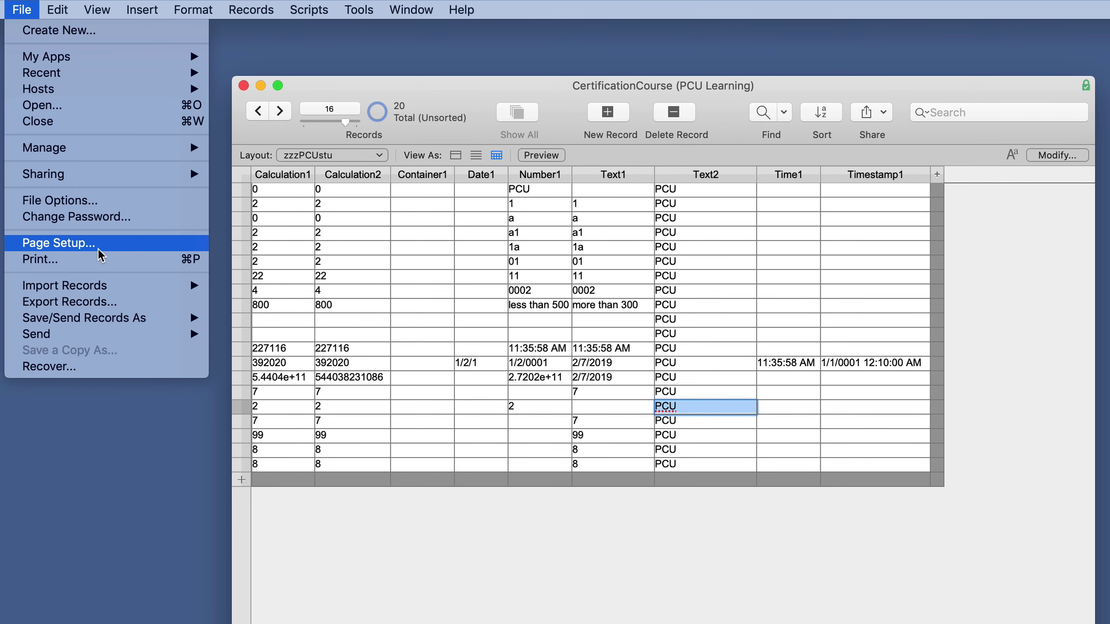
mouse_move(119, 285)
click(230, 285)
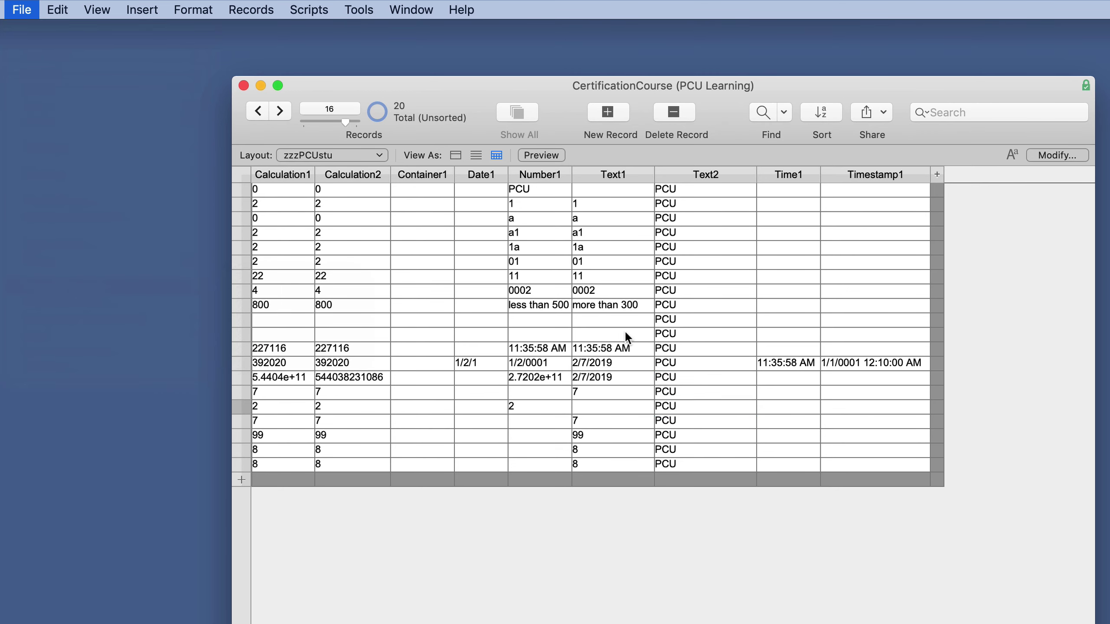
double_click(766, 292)
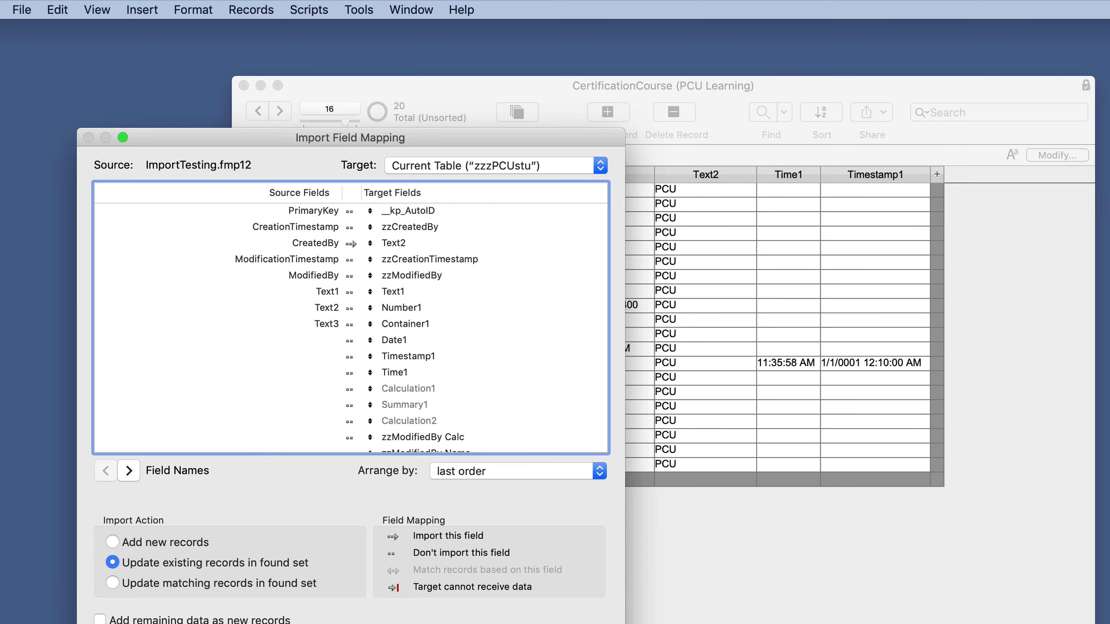
key(Return)
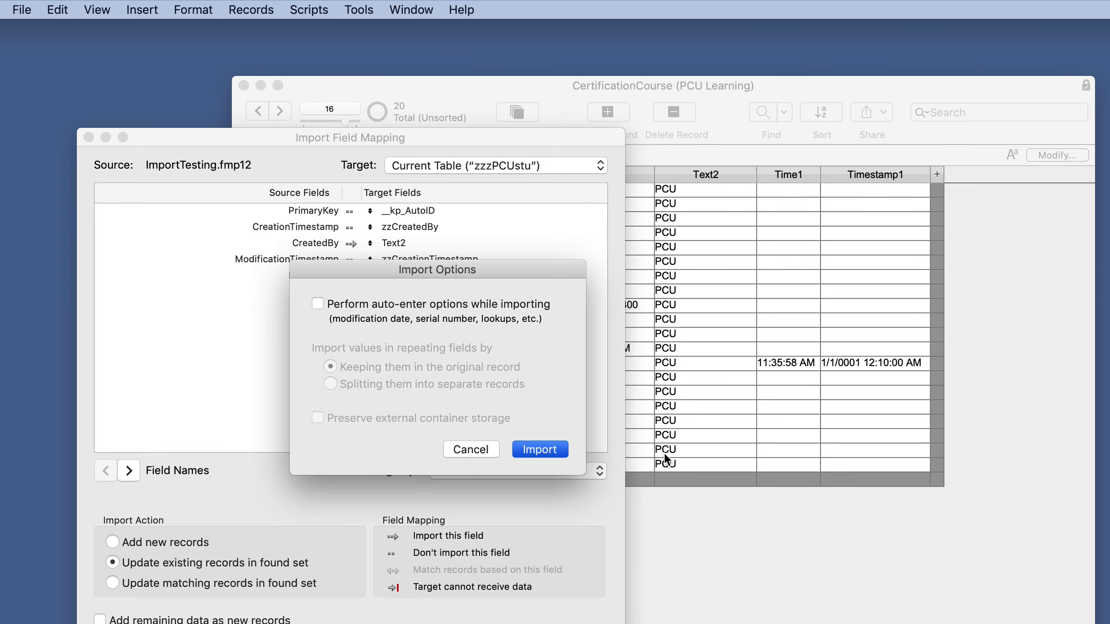
key(Return)
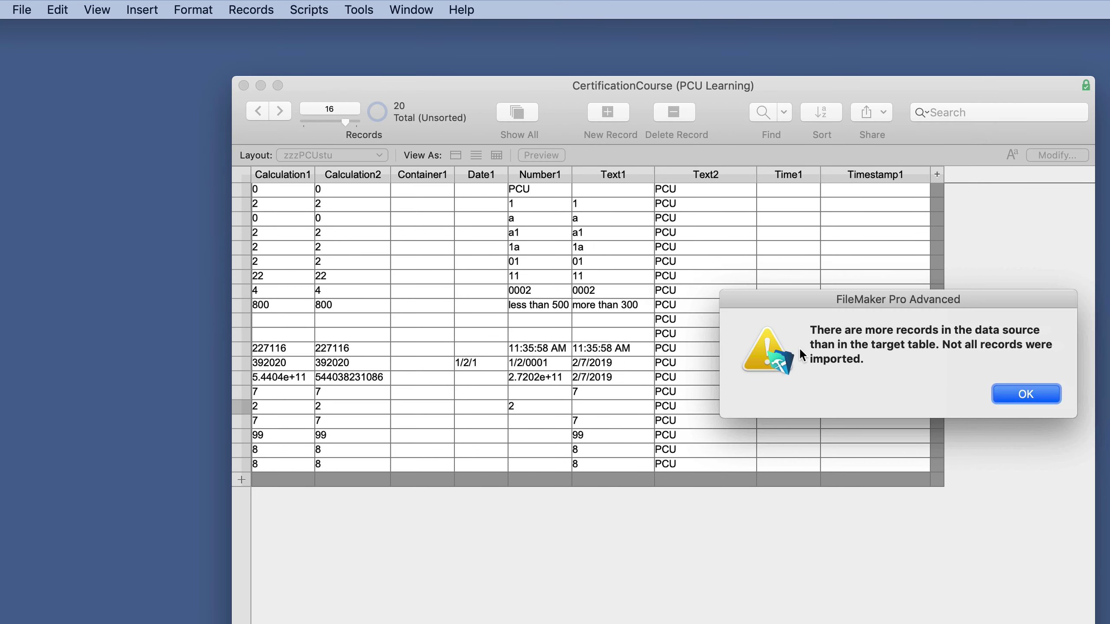
click(1013, 396)
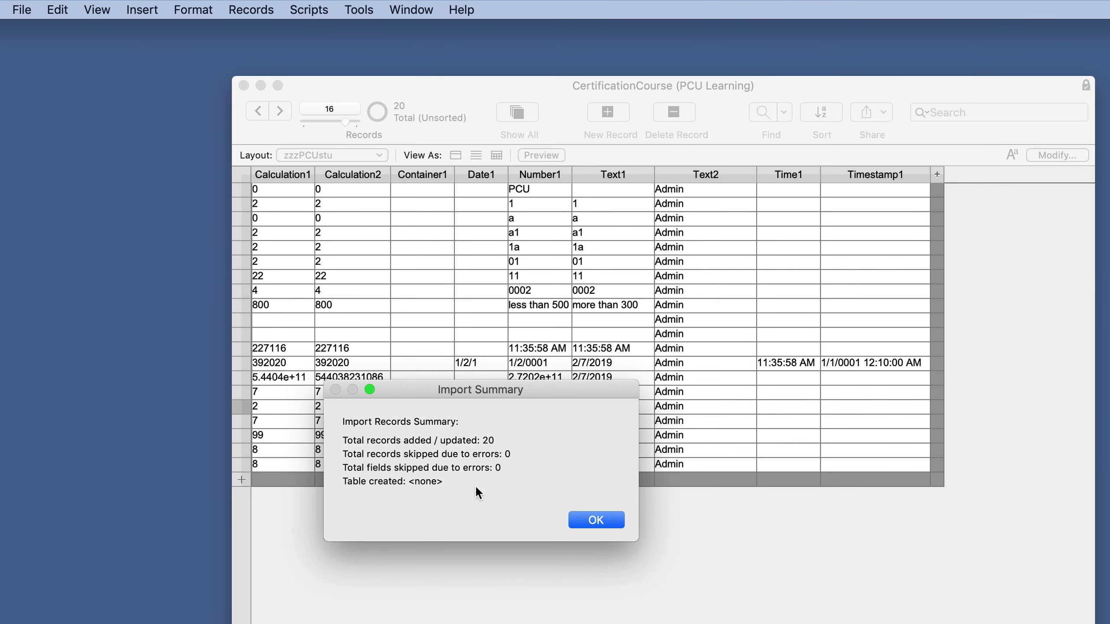
click(597, 521)
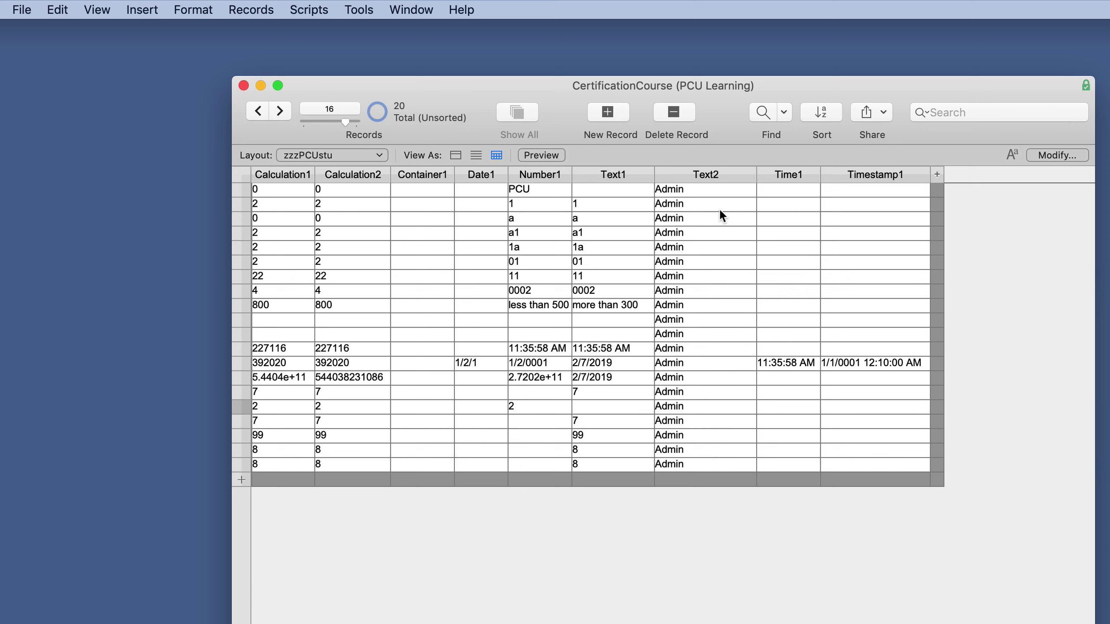
- Run the Set Text2 to PCU script on record 16
click(680, 406)
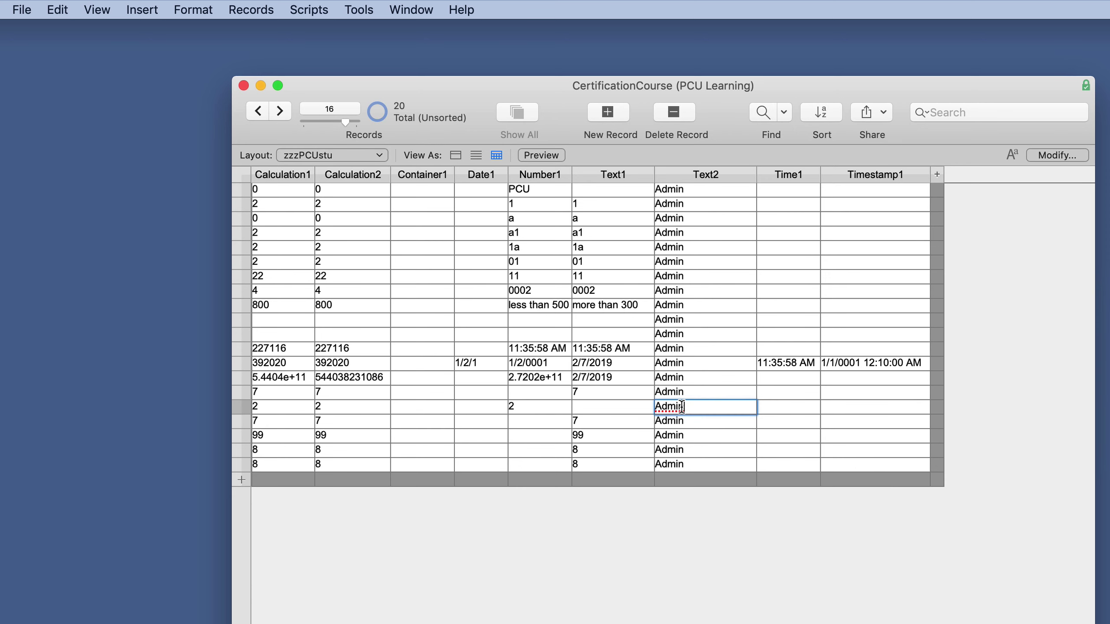
click(264, 13)
mouse_move(297, 18)
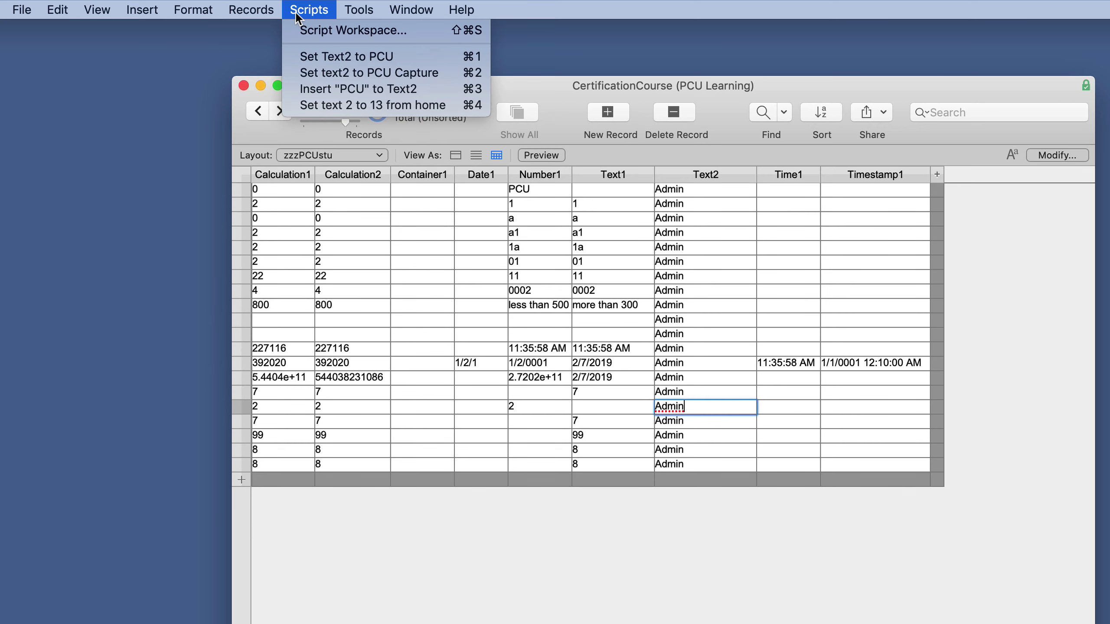
click(310, 56)
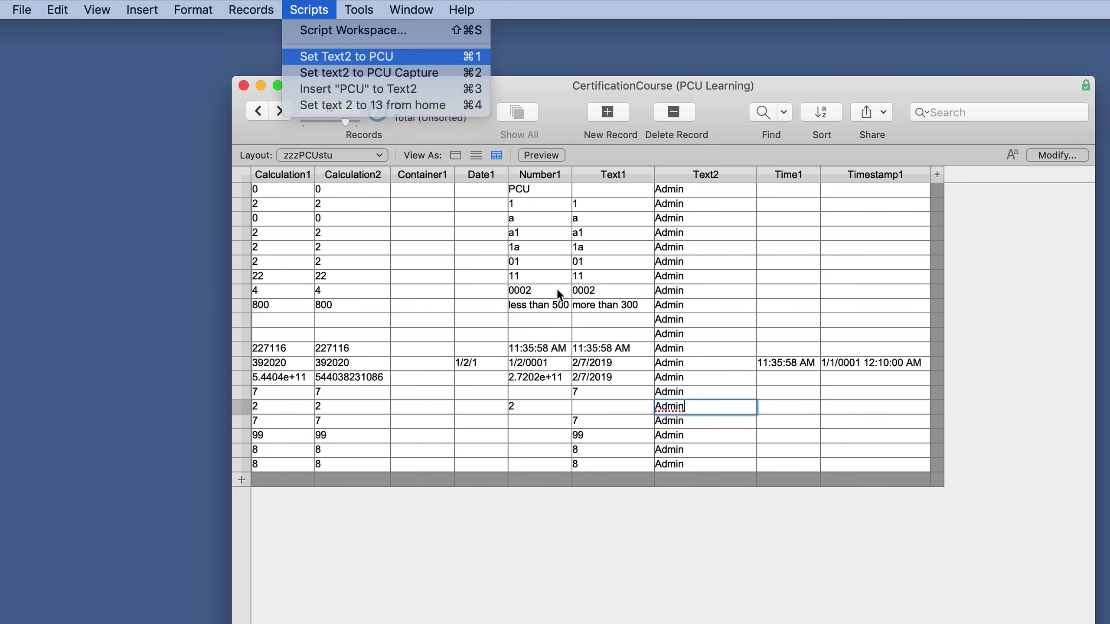
- Run the Set Text2 to PCU script on record 17, leave the record and revert its changes
click(676, 423)
click(310, 10)
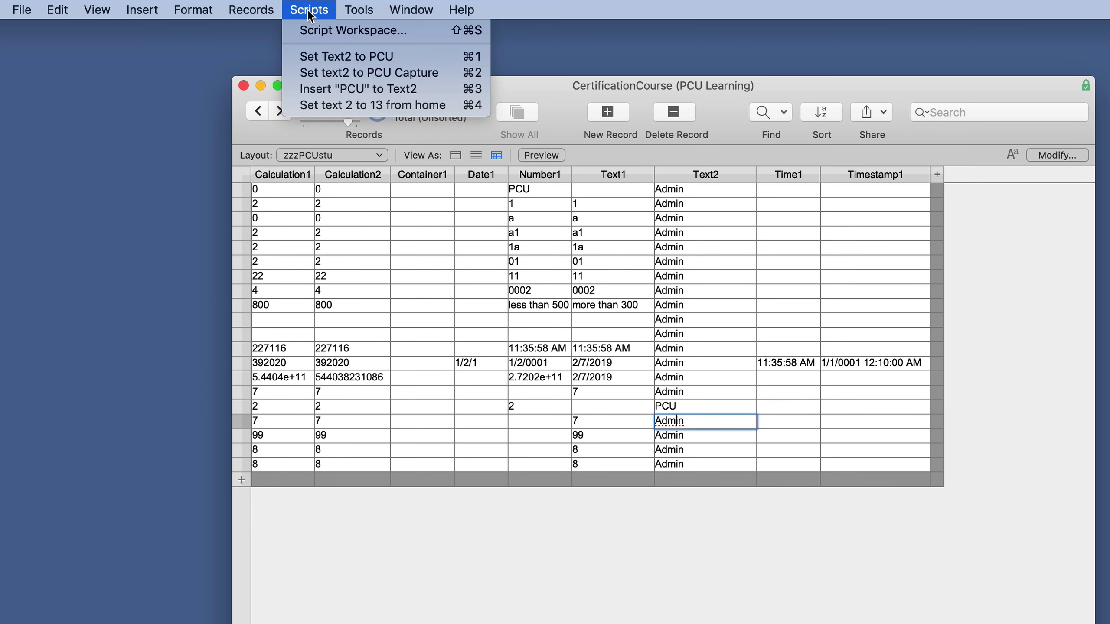
click(320, 57)
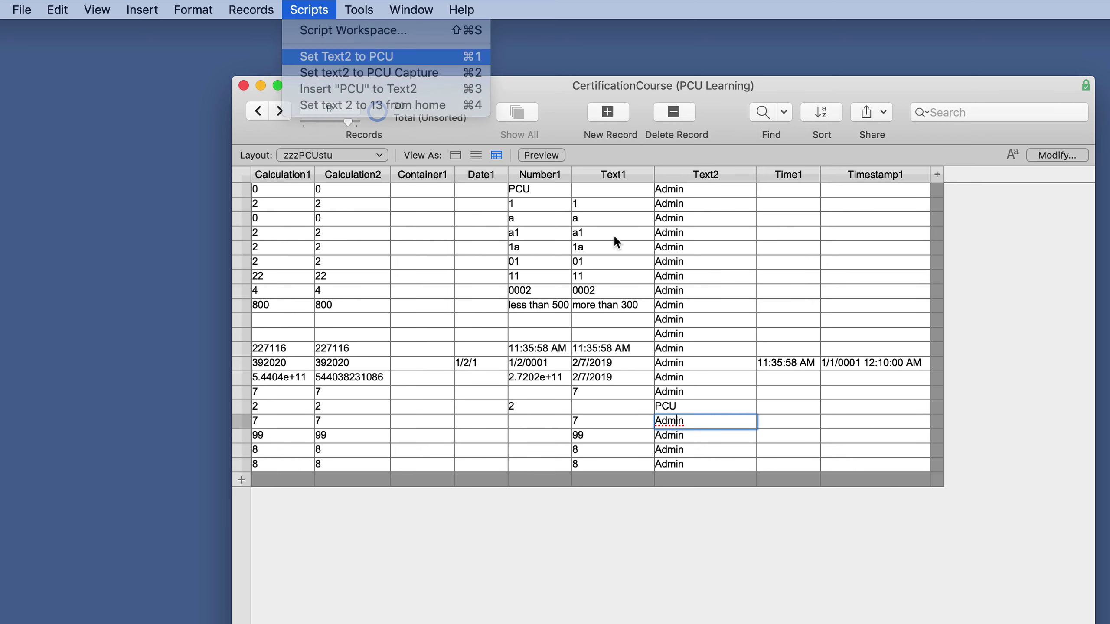
click(726, 387)
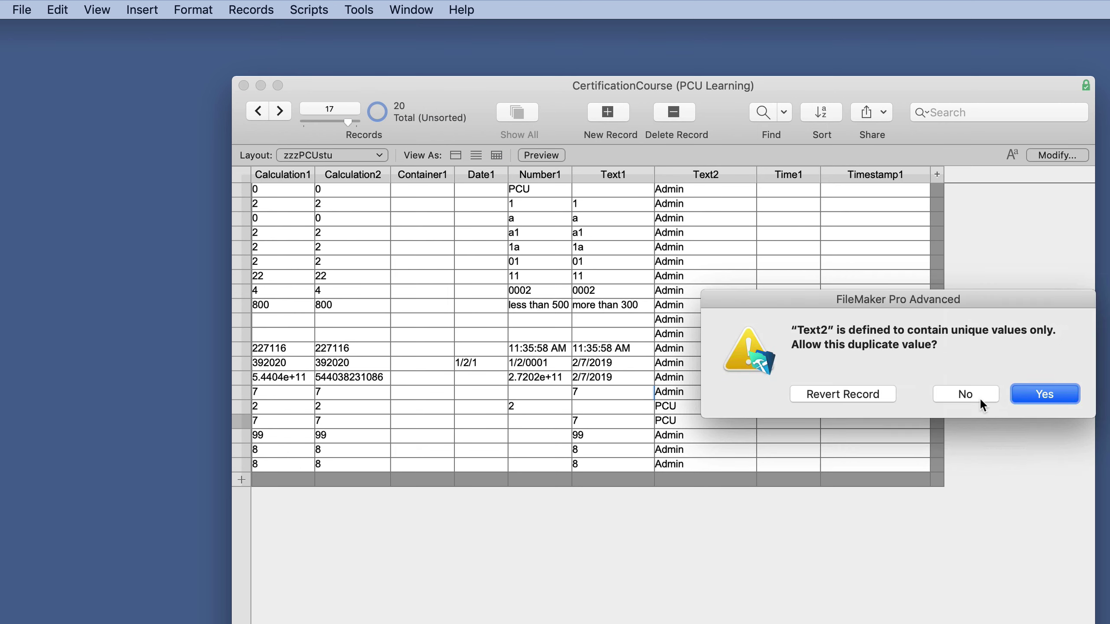
click(847, 393)
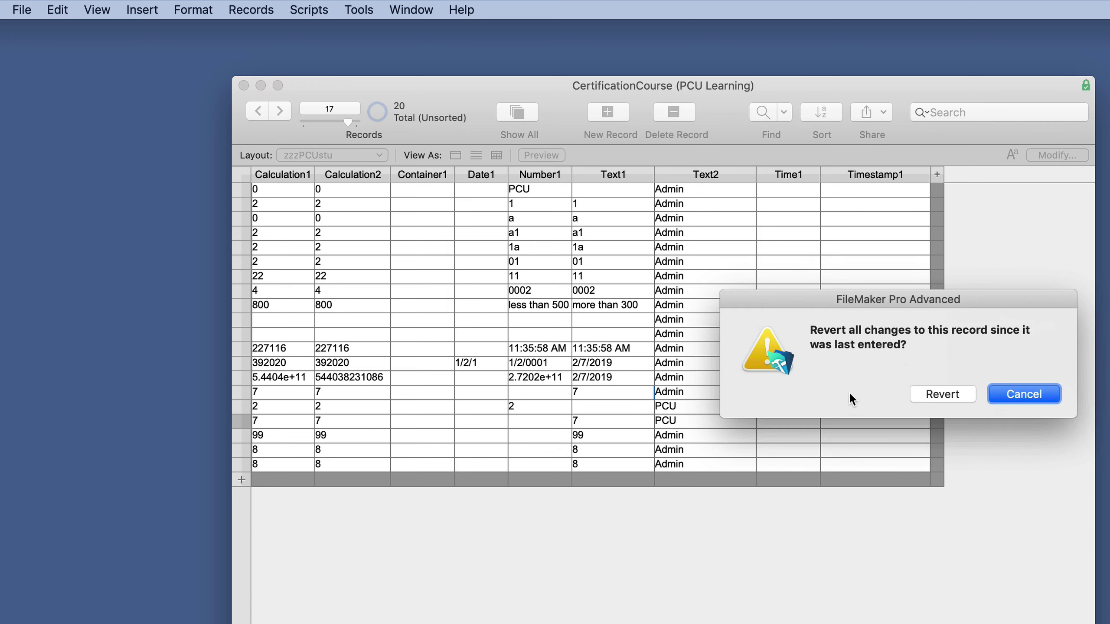
click(943, 395)
- Change the Text2 validation requirement from unique value to existing value and save the field definitions
key(super+shift+d)
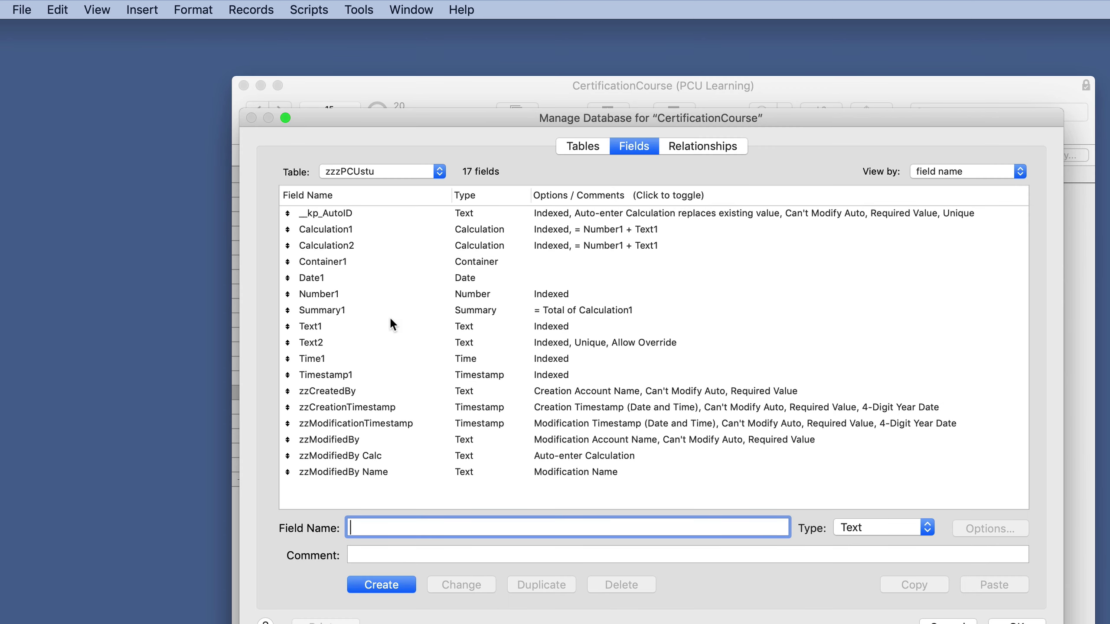
double_click(319, 345)
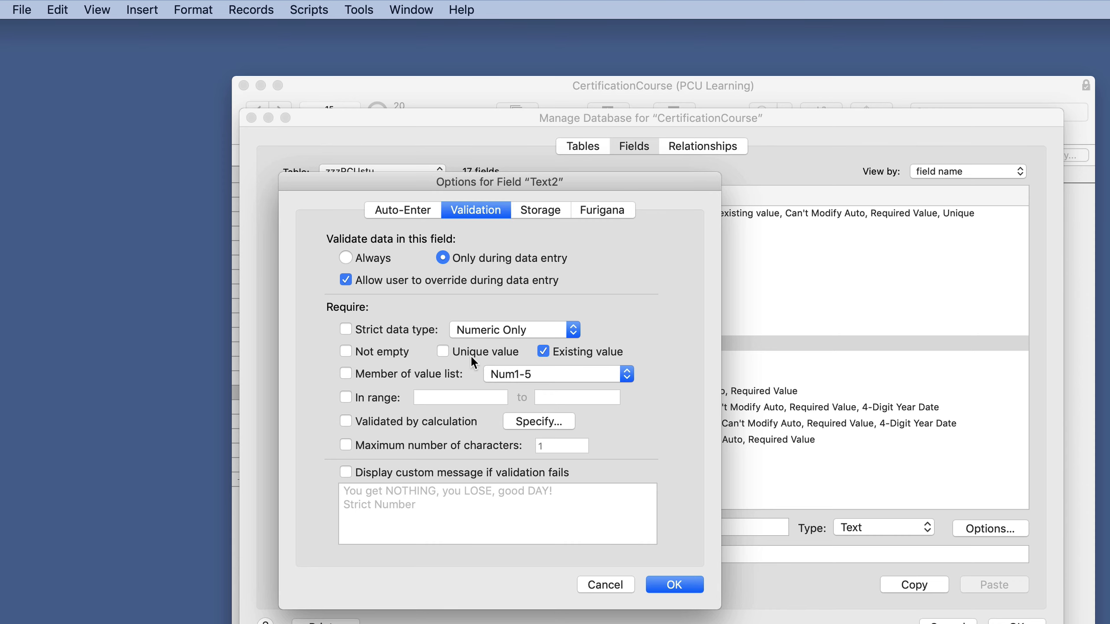
click(686, 582)
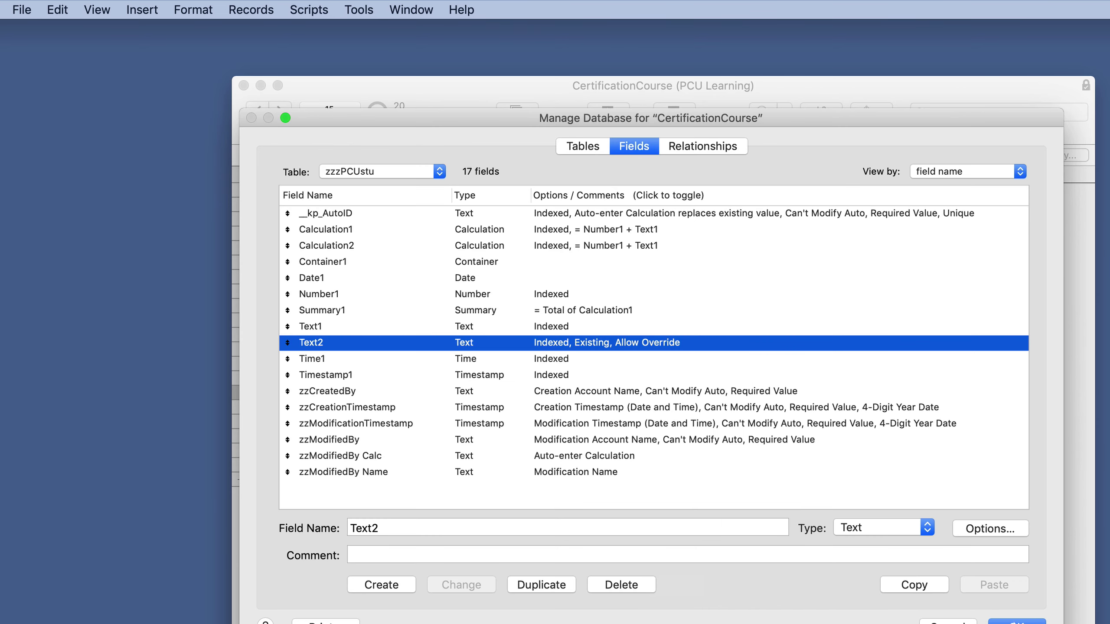
key(Return)
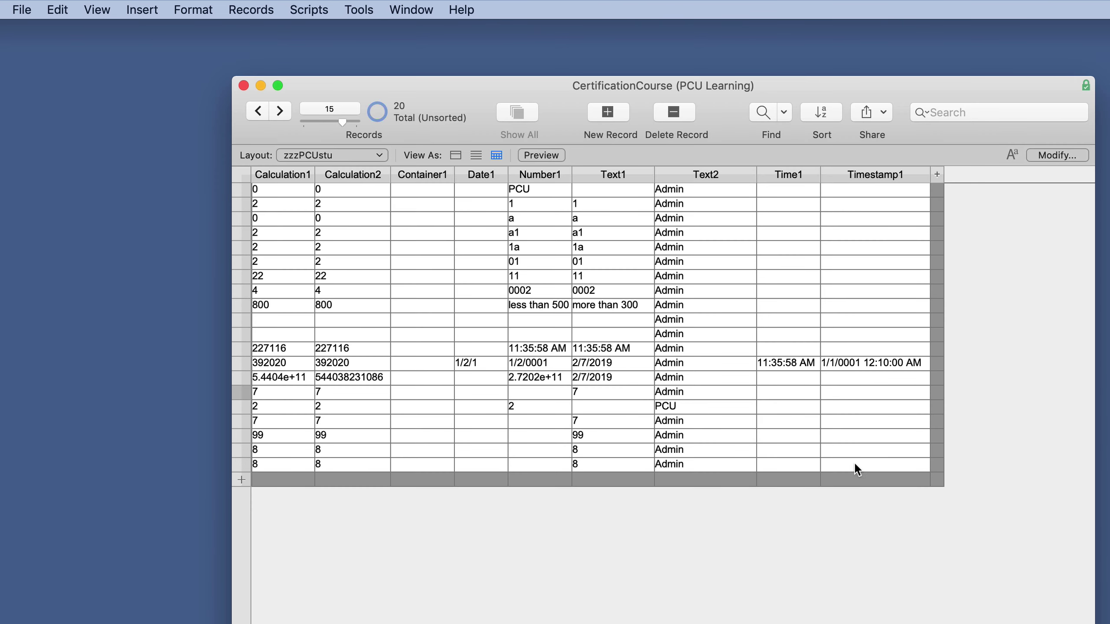
- Run the Set Text2 to PCU script on record 10 and leave the record
click(683, 319)
click(260, 10)
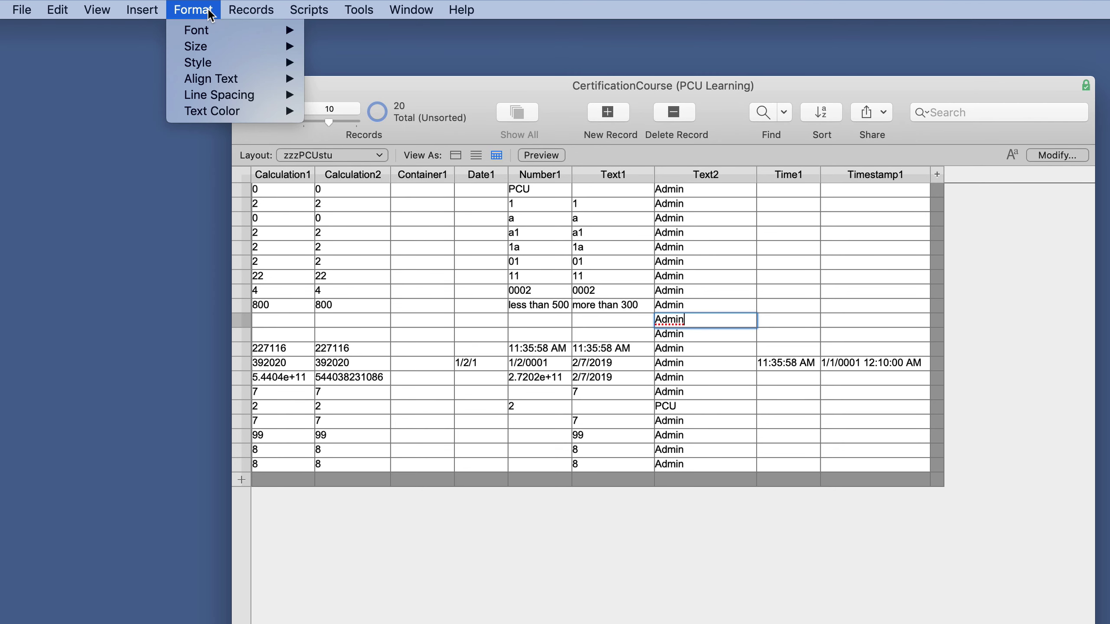
click(349, 56)
click(765, 319)
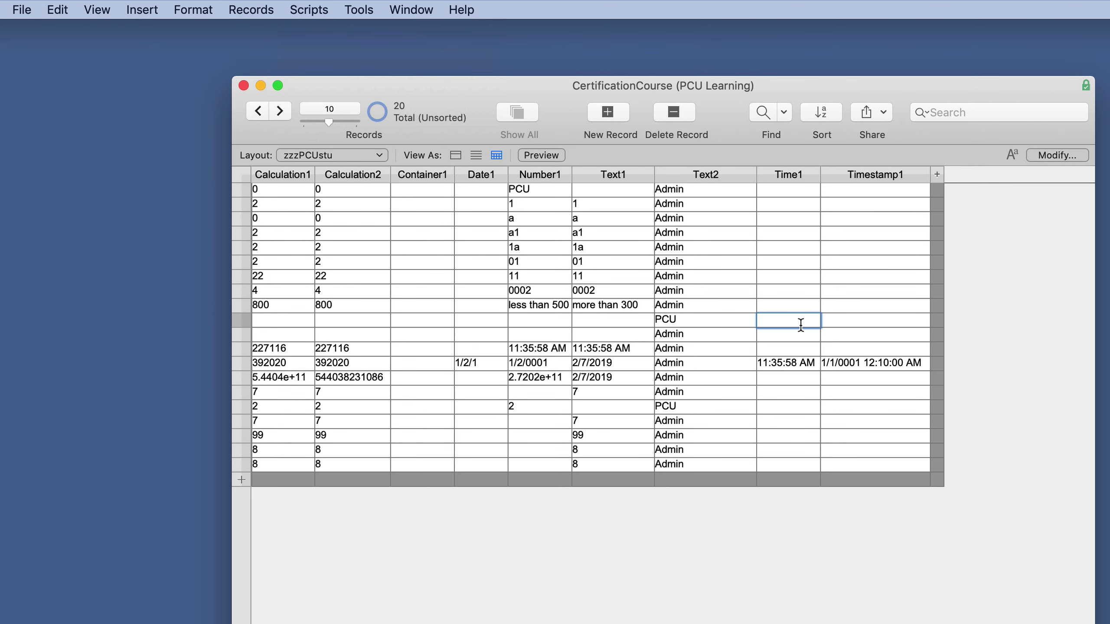
click(731, 339)
click(702, 264)
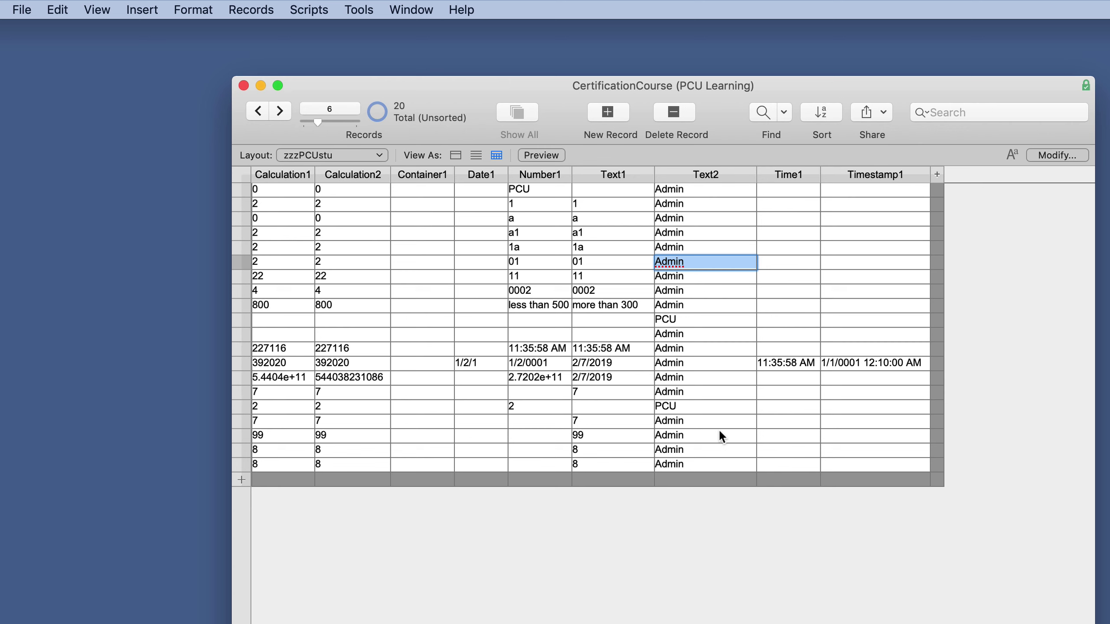
- Copy Admin from Text2 and paste it over the PCU values in Text2 on records 10 and 16
click(672, 319)
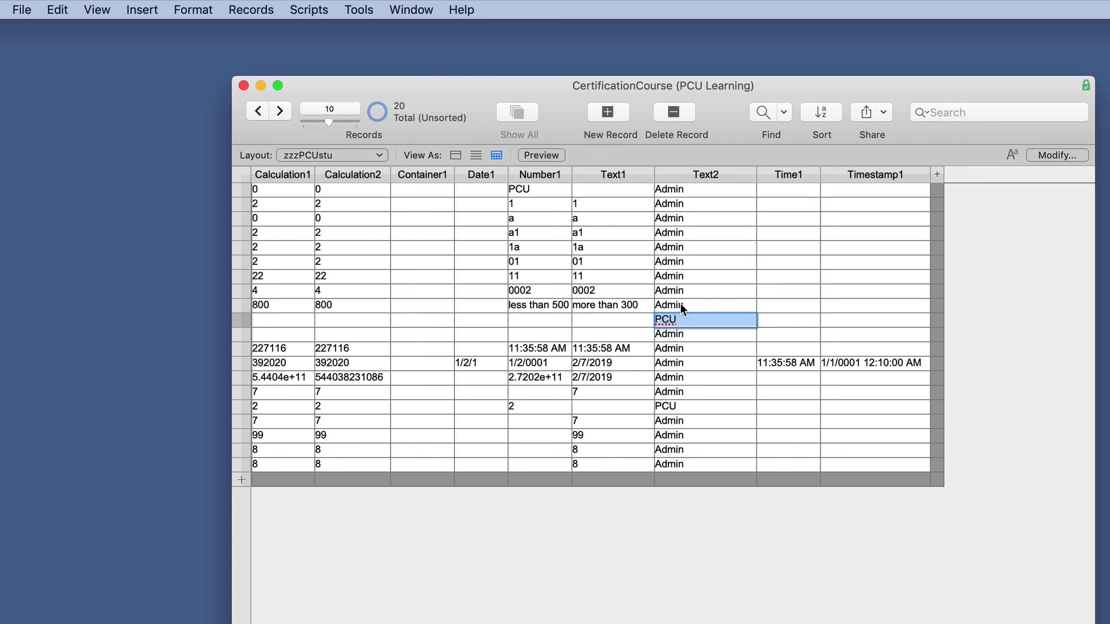
click(680, 302)
mouse_move(675, 305)
mouse_down()
mouse_move(675, 322)
mouse_move(690, 321)
mouse_up()
key(super+c)
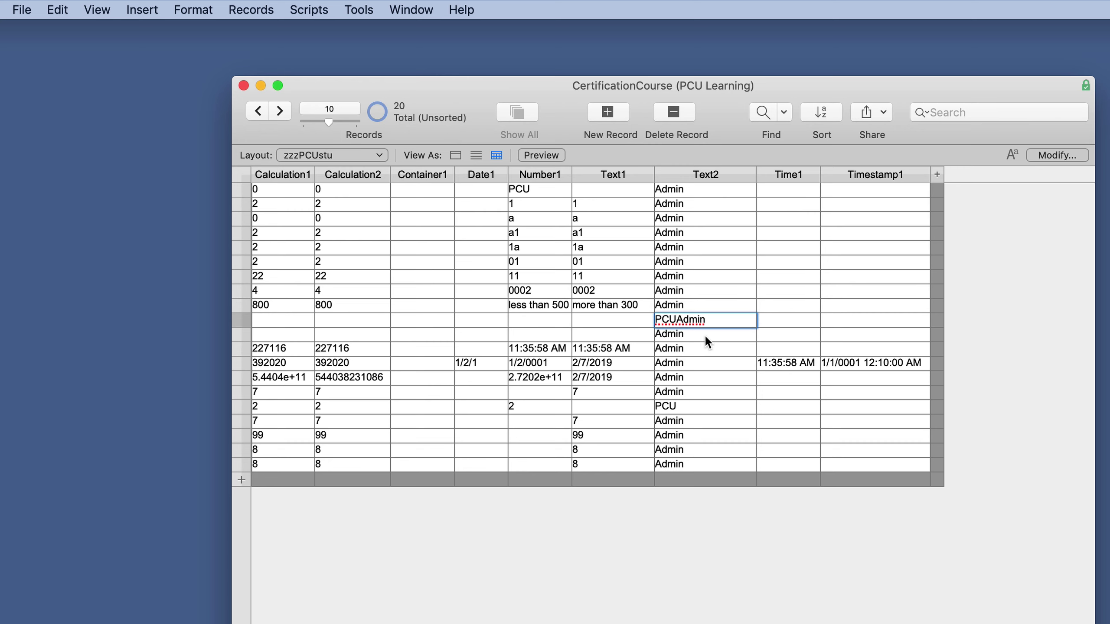
key(super+a)
key(super+v)
click(669, 406)
key(super+a)
key(super+v)
- Run the Set Text2 to PCU script on record 14, leave the record and revert its changes
click(682, 376)
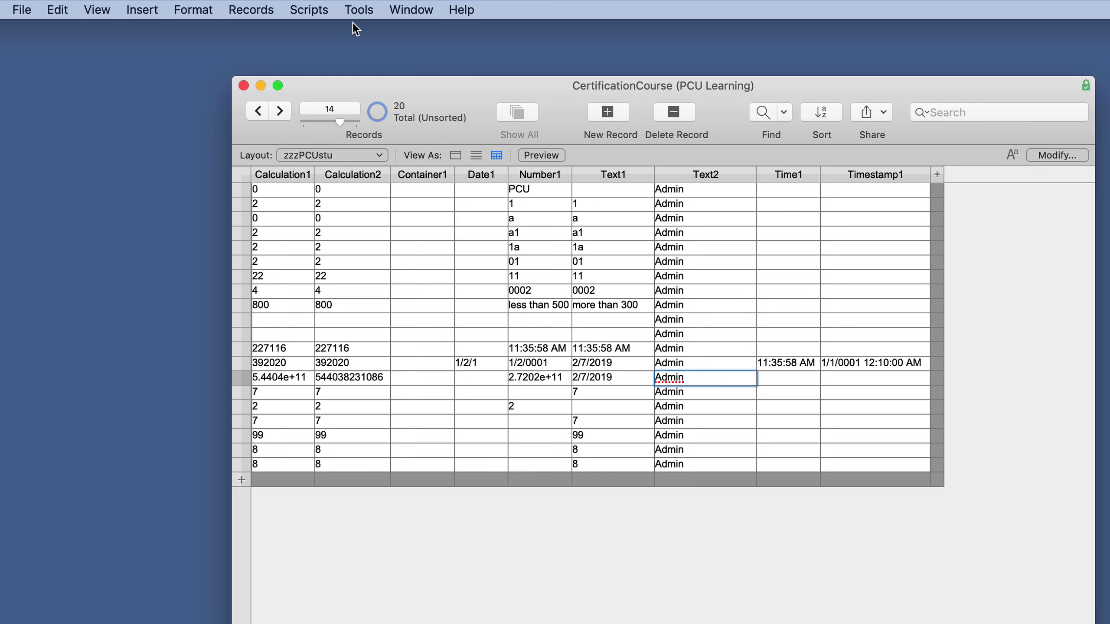
click(301, 10)
click(322, 53)
click(700, 264)
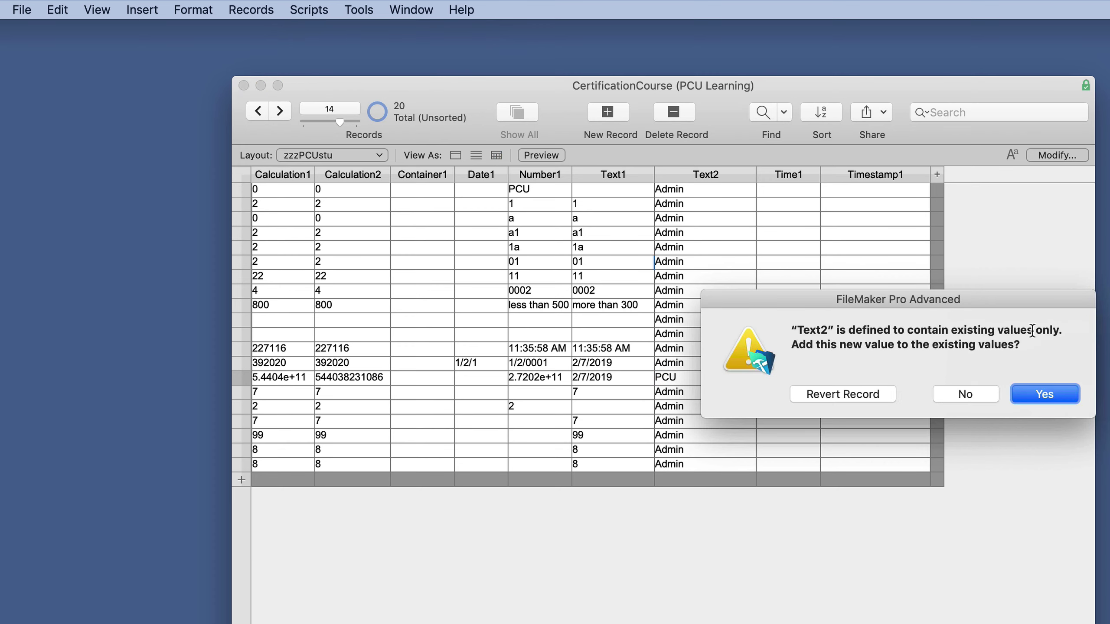
drag(1058, 330, 955, 331)
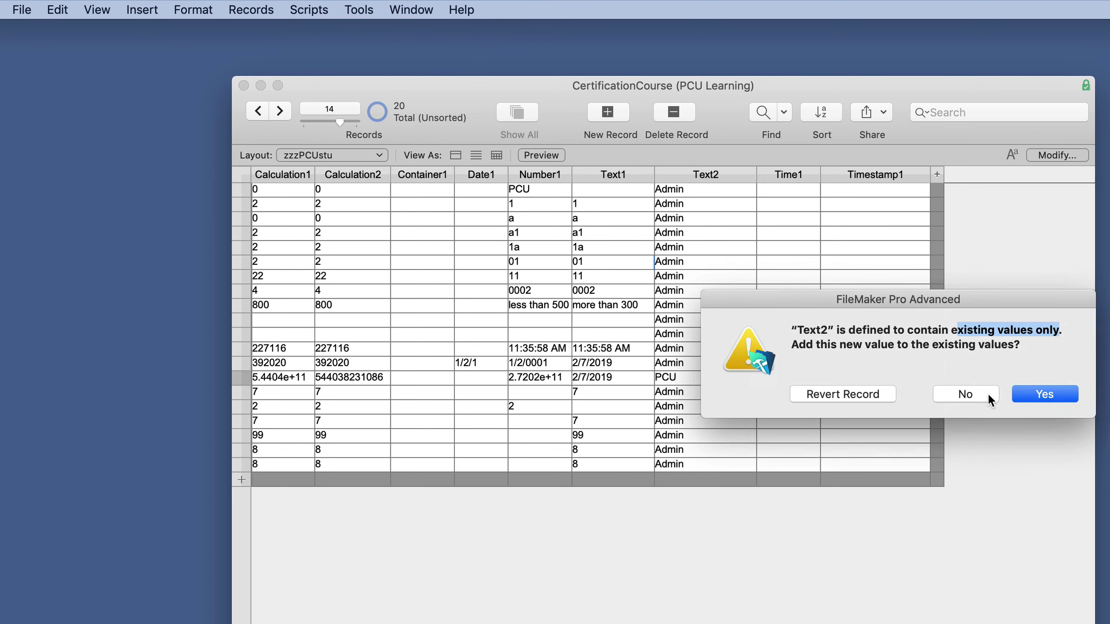
click(856, 393)
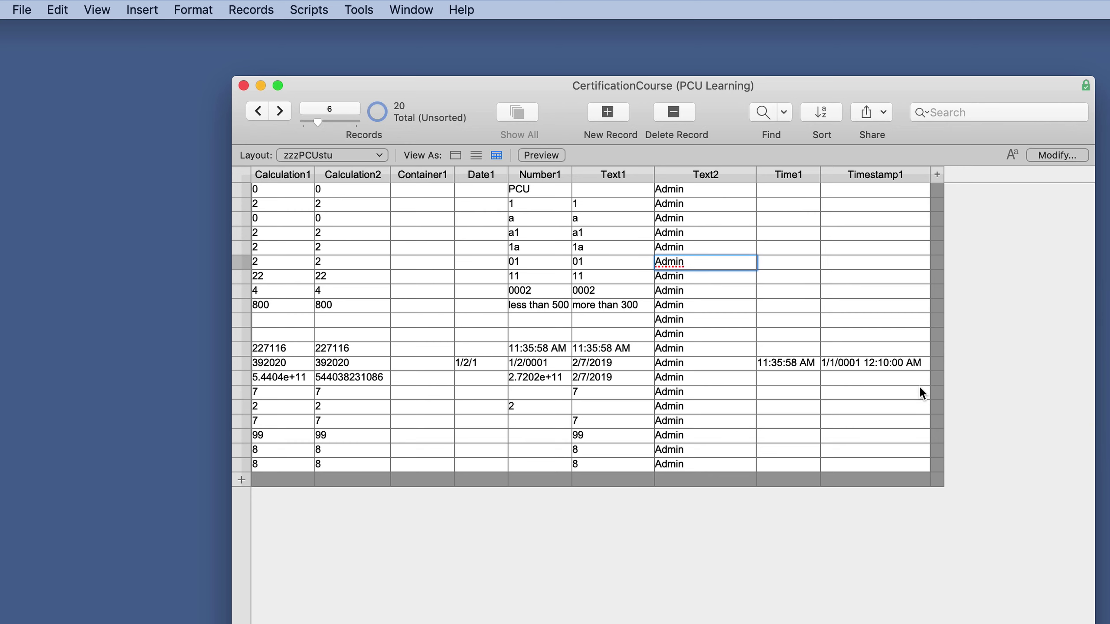
- Replace the Text2 contents across the found set with serial numbers starting at 1 and incrementing by 1
click(22, 9)
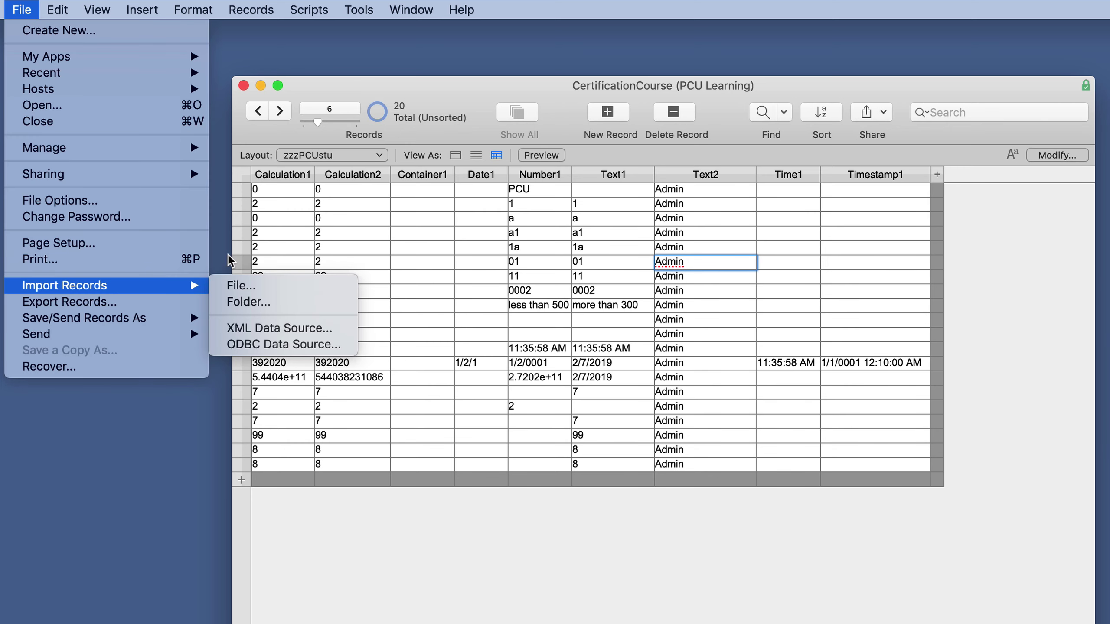
mouse_move(236, 6)
click(299, 323)
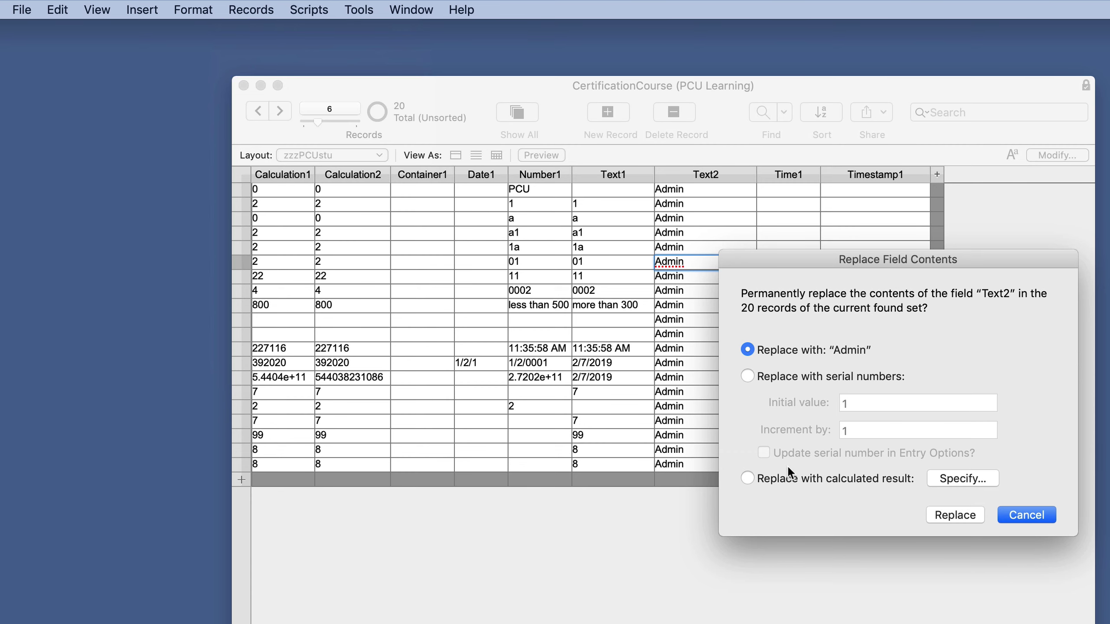
click(945, 478)
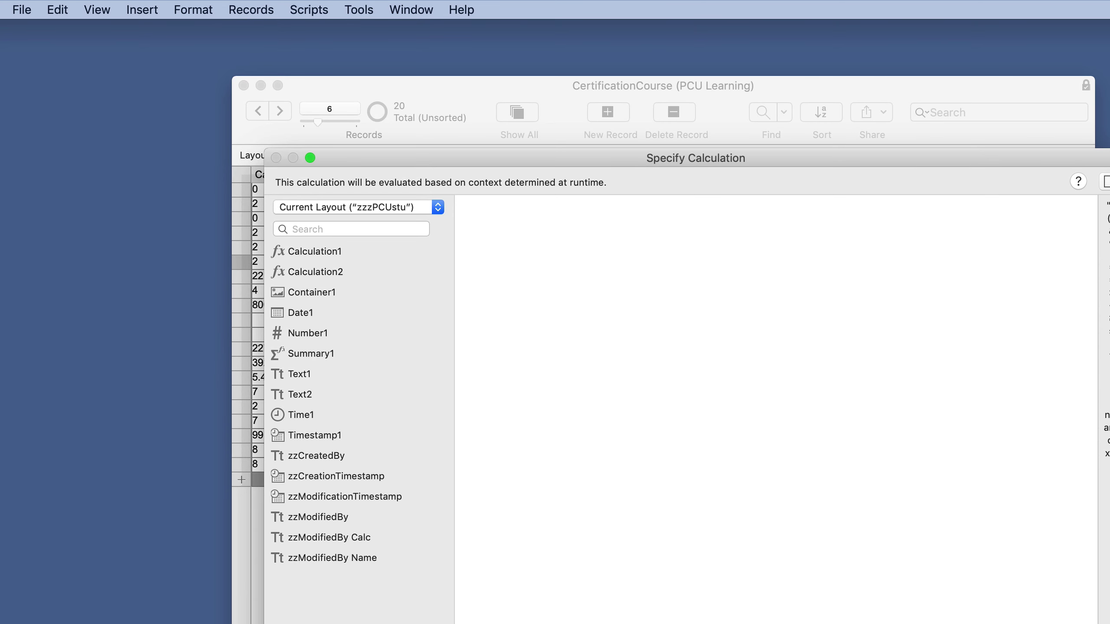
key(Escape)
click(747, 376)
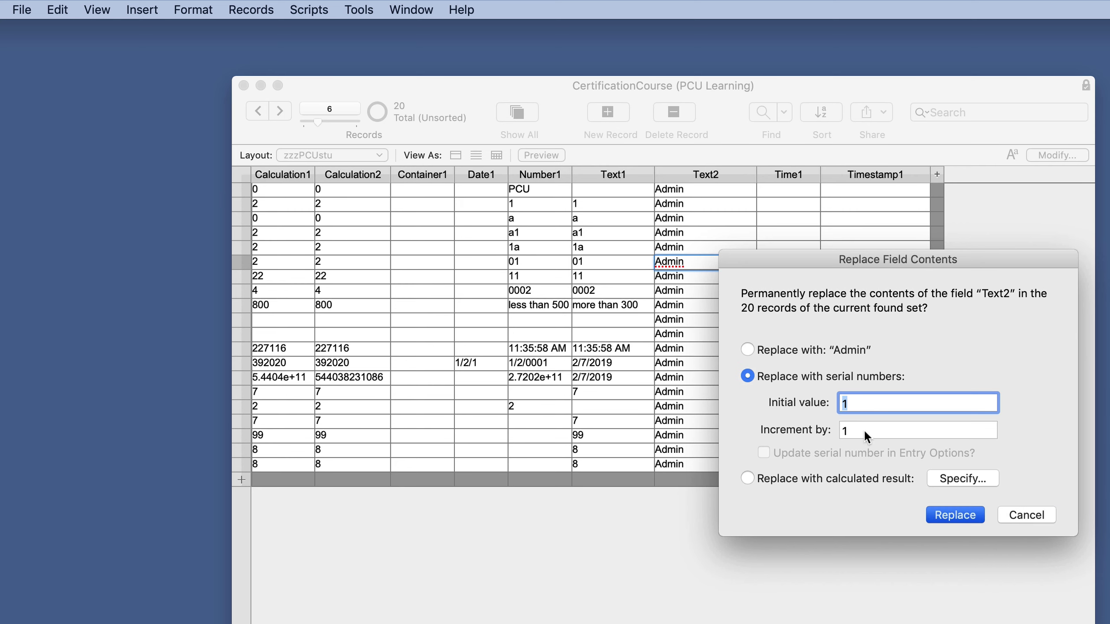
click(948, 514)
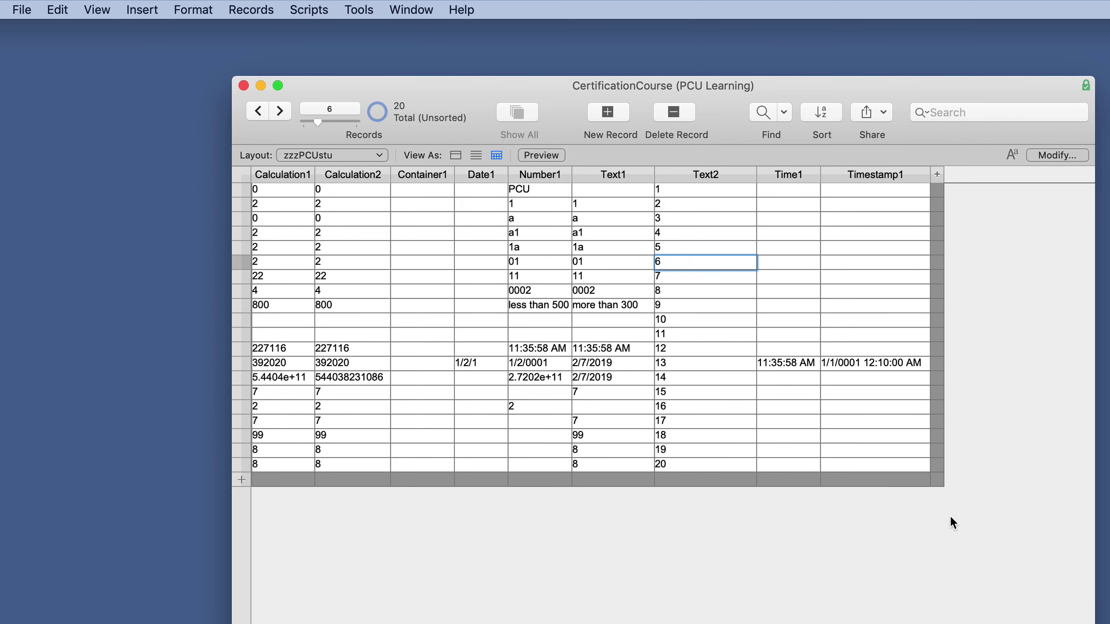
- Enter and leave Text2 on several records to check whether the replaced serial numbers trigger validation
click(695, 320)
click(716, 378)
click(861, 277)
click(716, 233)
click(726, 307)
click(716, 349)
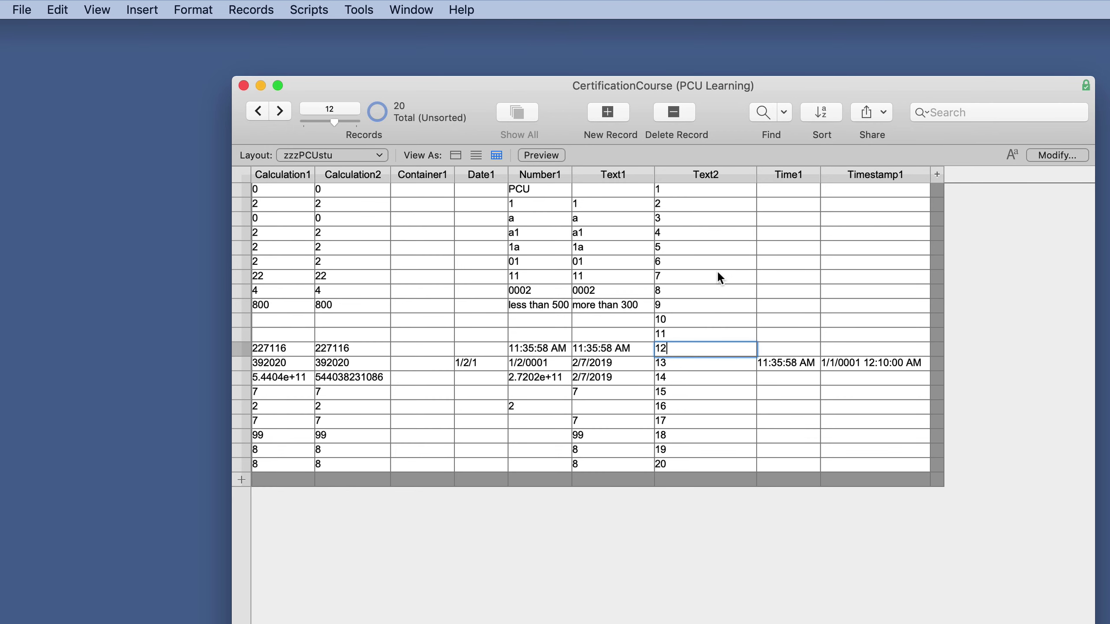
click(718, 262)
- Change the Text2 validation requirement from existing value to the calculation Self > 0 and Self < 6, and save the field definitions
key(super+shift+d)
double_click(325, 341)
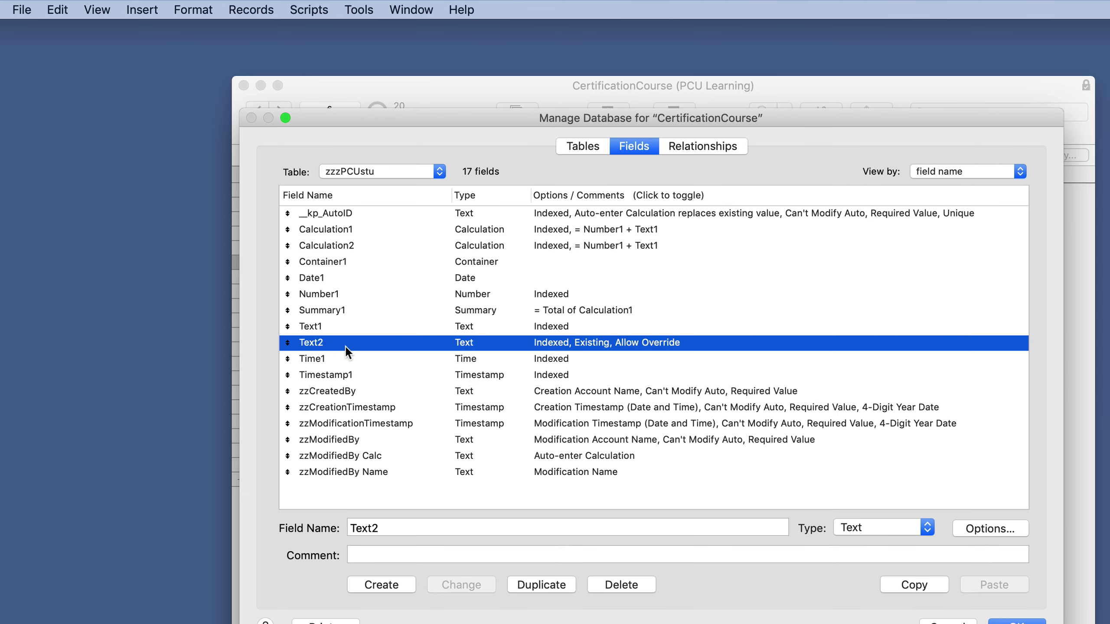
click(398, 424)
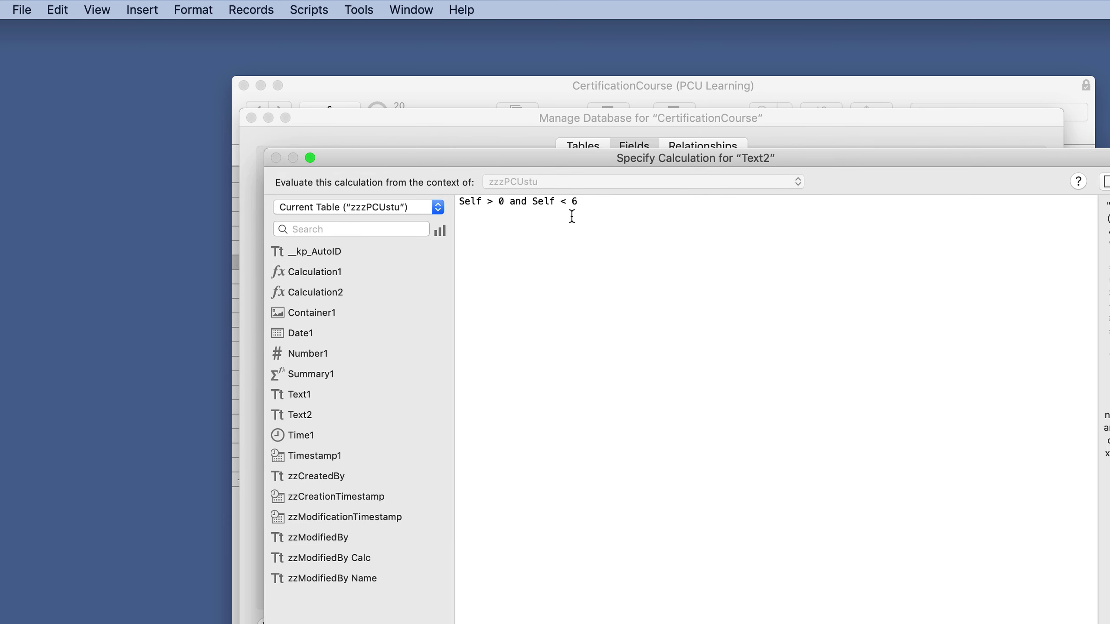
key(Return)
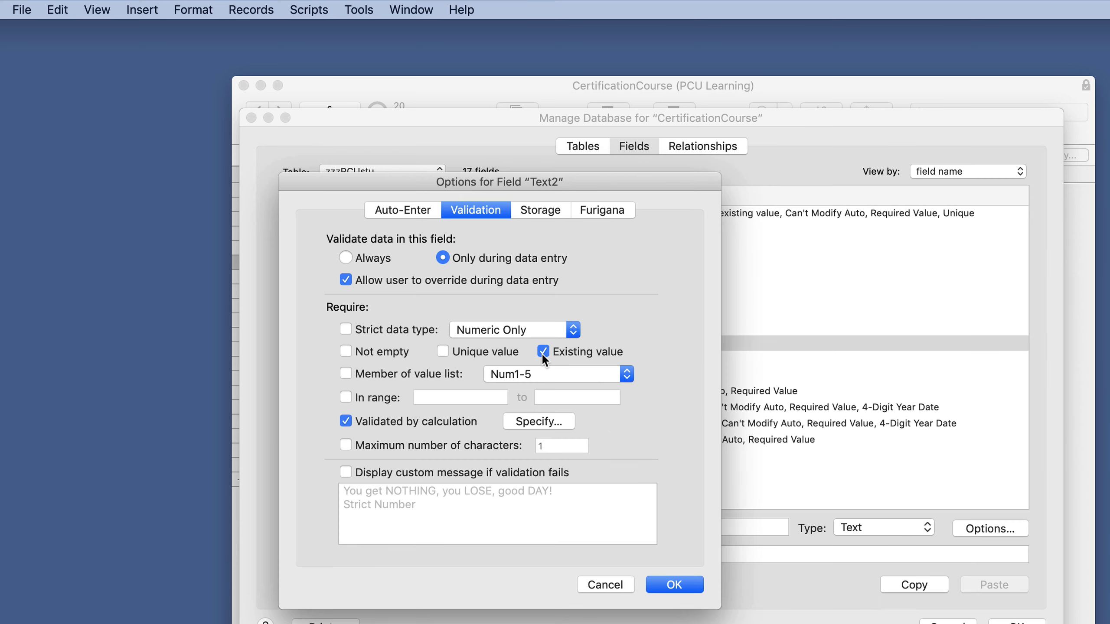
click(685, 587)
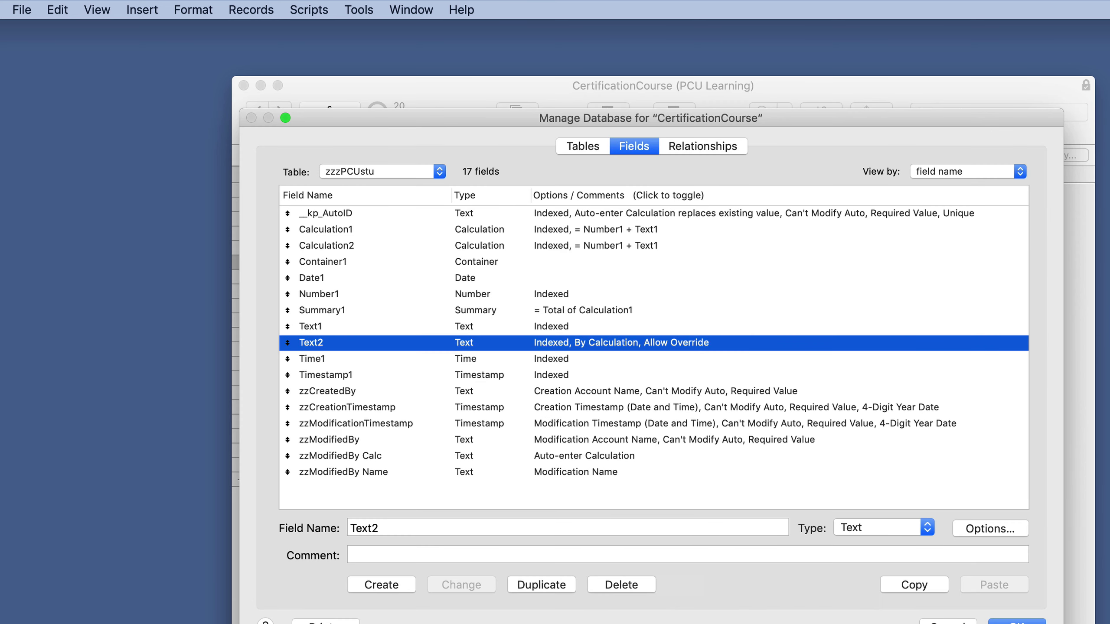
key(Return)
- Set Text2 on record 16 to 4 and leave the record
click(702, 406)
click(680, 377)
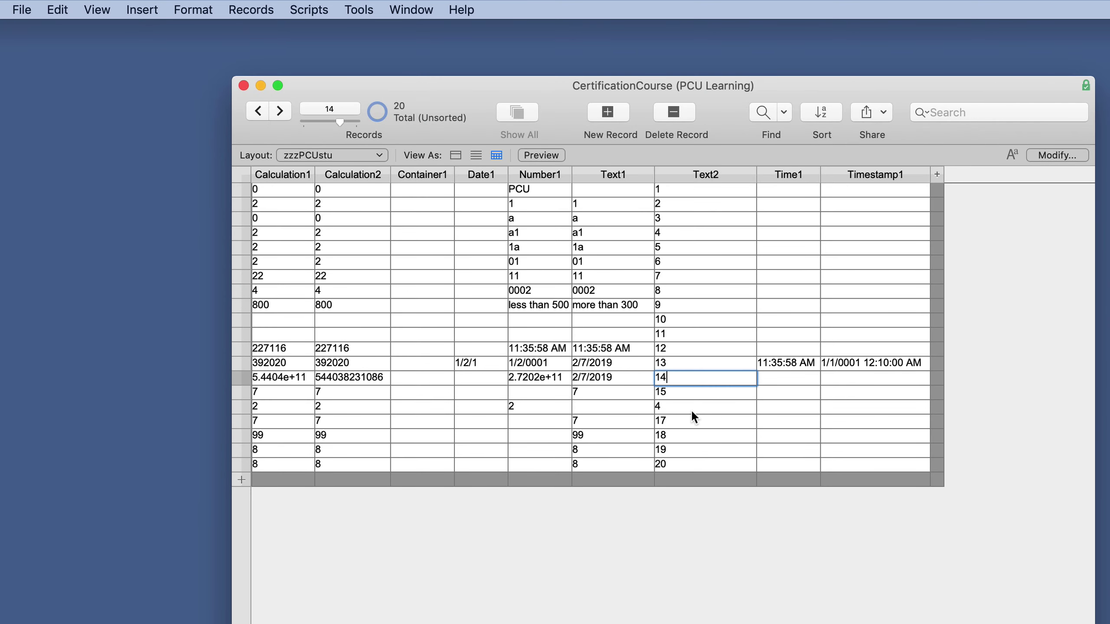
- Try to set Text2 on record 16 to 7, leave the record and revert its changes
click(677, 405)
double_click(677, 404)
text(7)
click(674, 361)
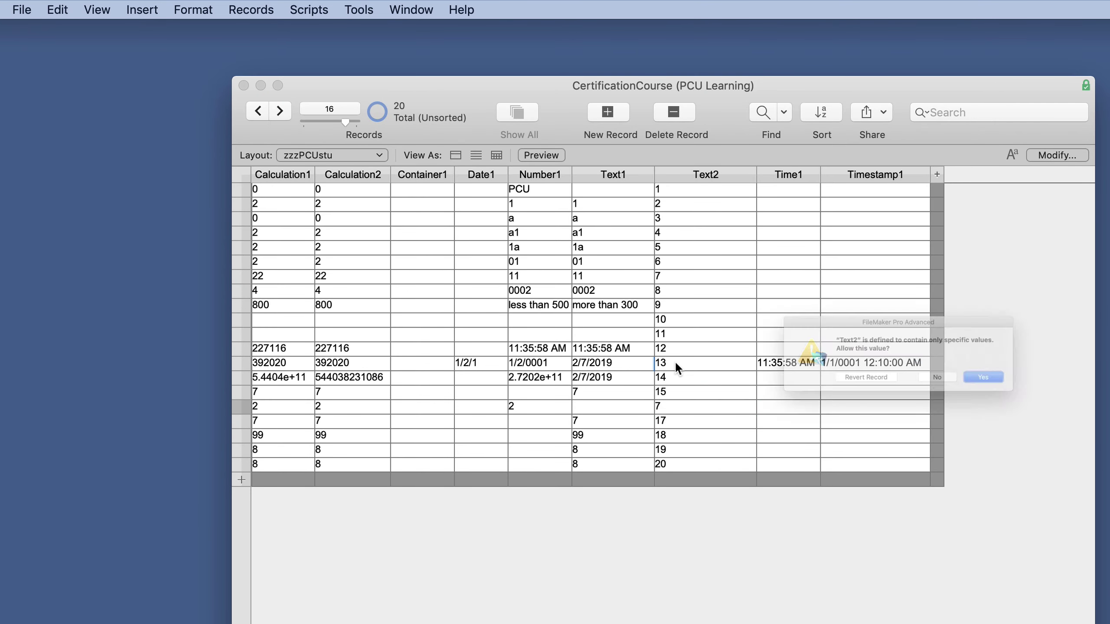
click(859, 397)
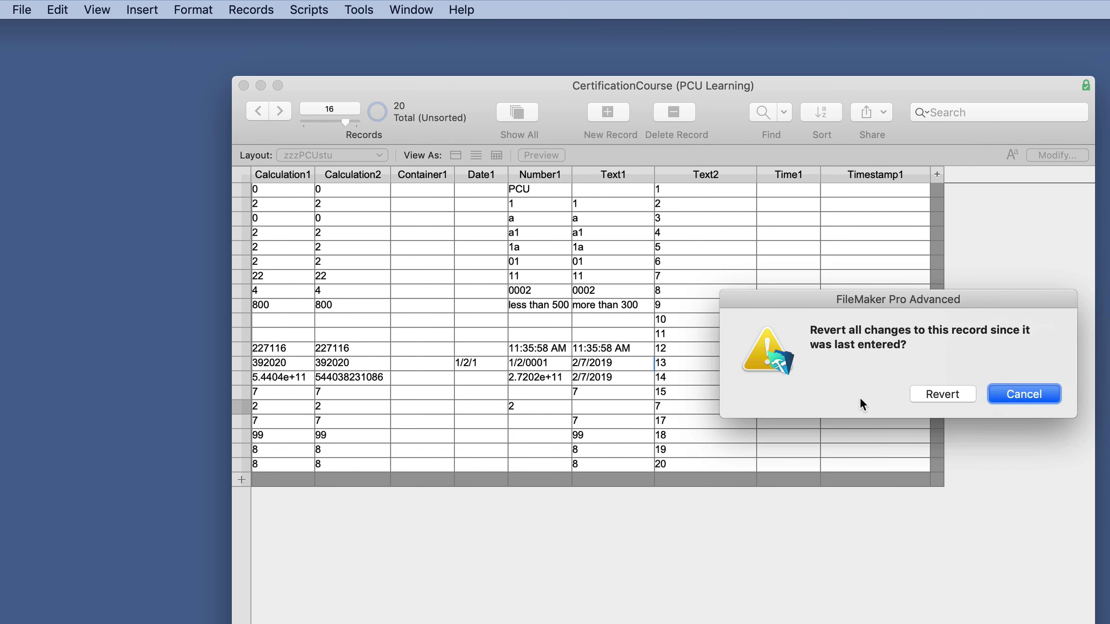
click(943, 393)
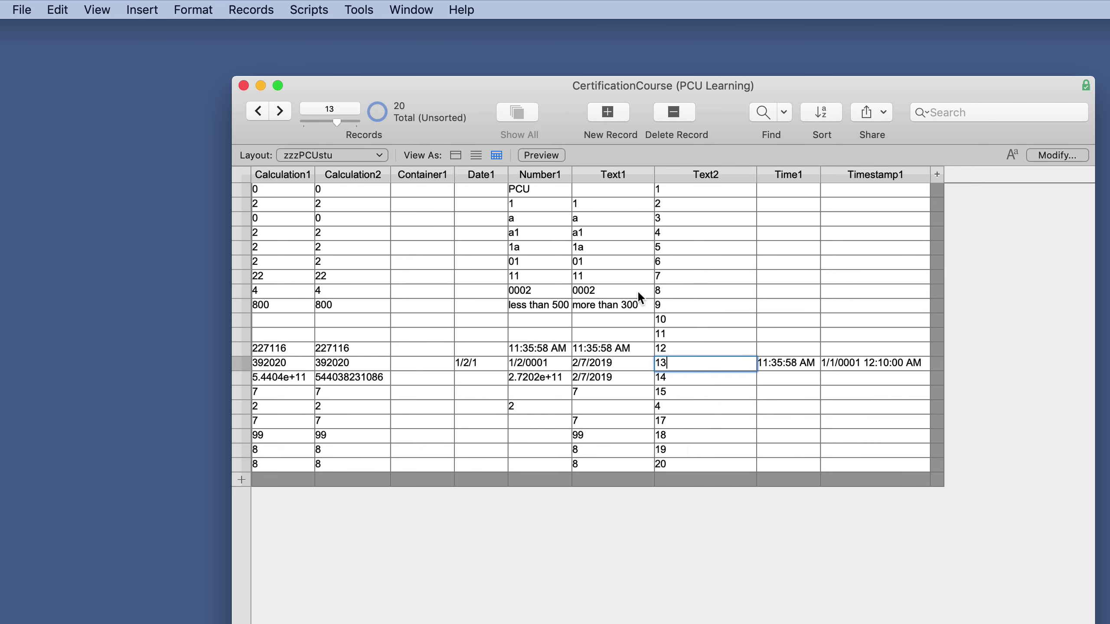
- Run the Set Text2 to PCU script on record 13, leave the record and revert its changes
click(309, 10)
click(346, 56)
click(707, 410)
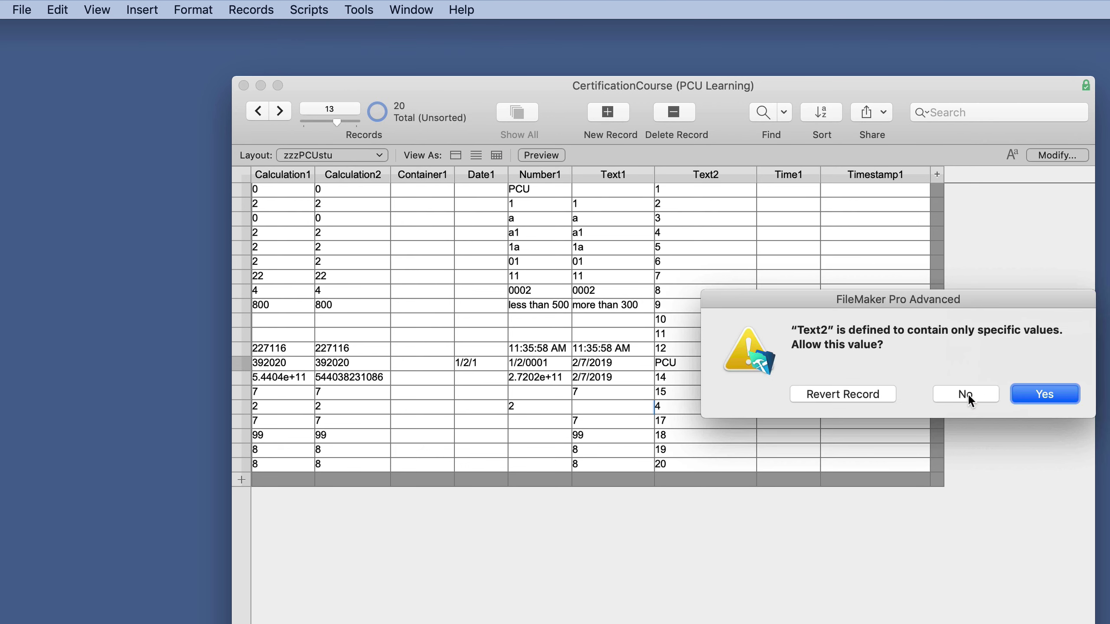
click(869, 394)
click(943, 394)
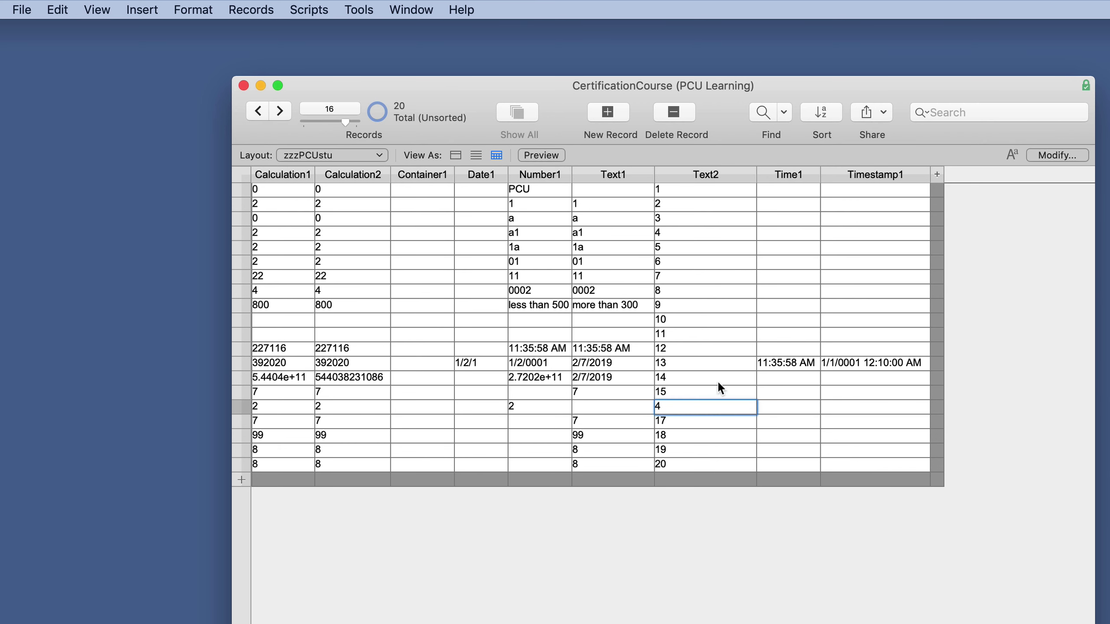
- Replace Text2 across the found set with record 15's value, 15, and check several records for validation
click(689, 392)
key(super+equal)
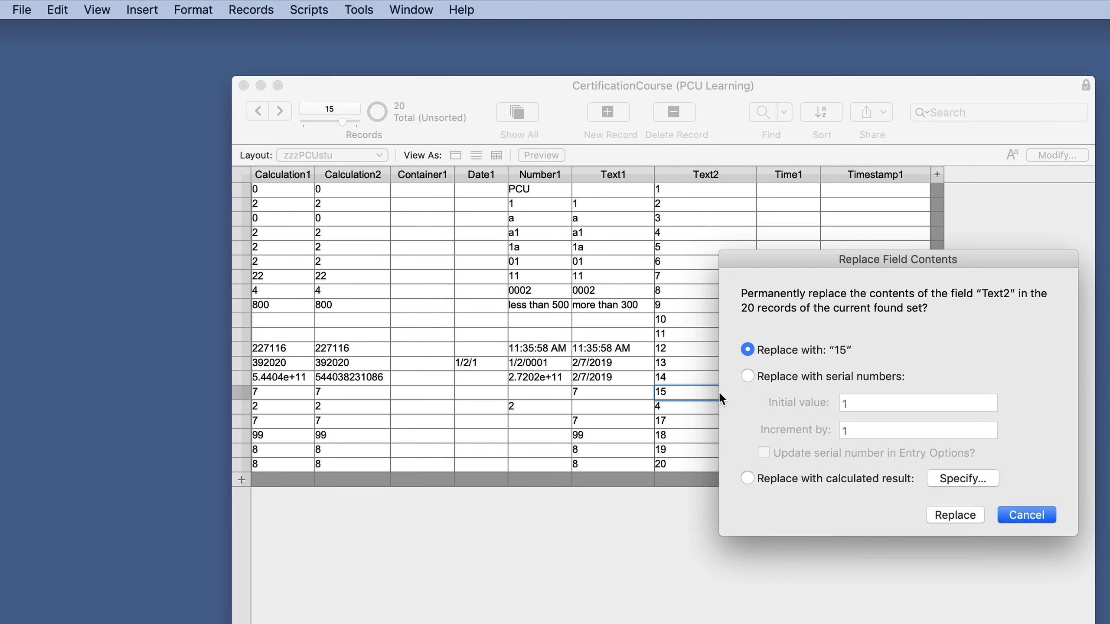
click(969, 515)
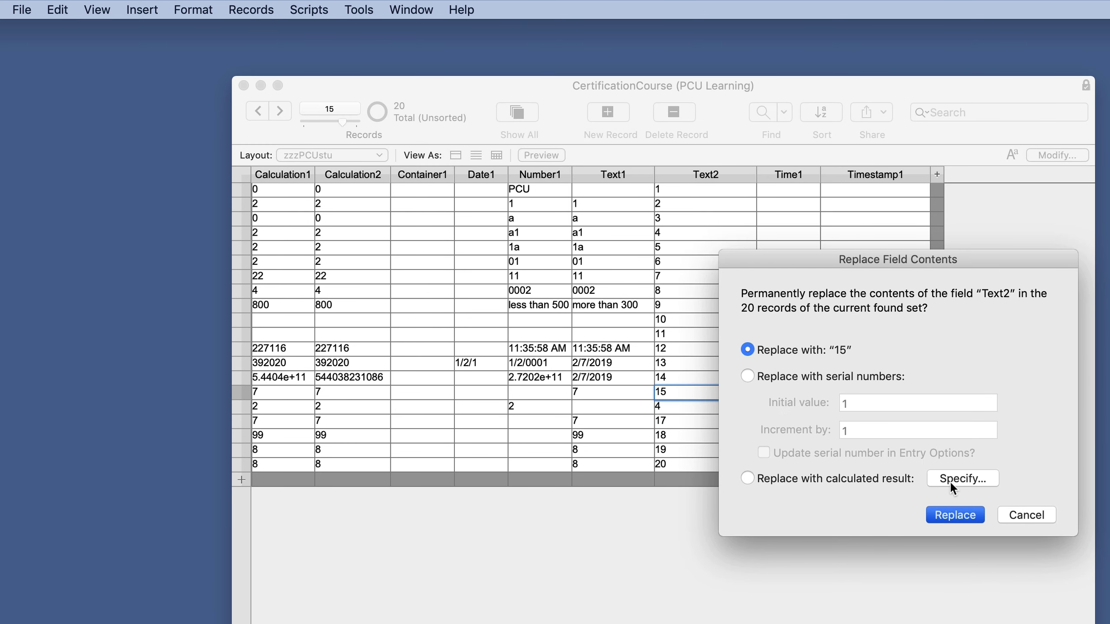
key(Return)
click(681, 305)
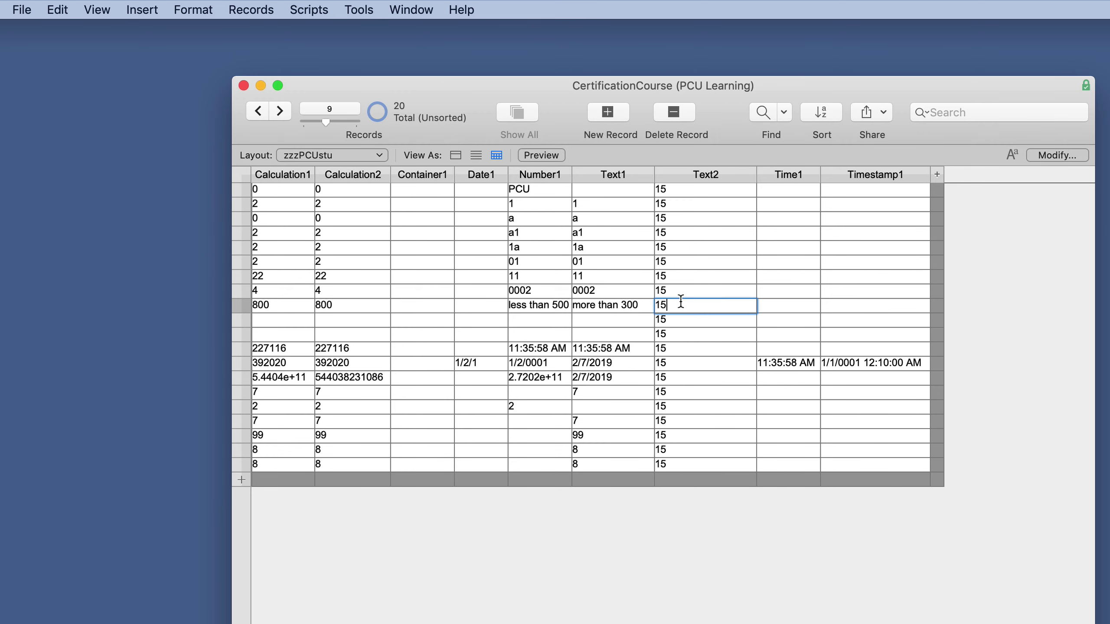
click(694, 377)
click(692, 421)
click(688, 320)
- Import CreatedBy from ImportTesting.fmp12 into Text2, updating existing records in the found set with auto-enter options off, and close the summary
click(22, 9)
mouse_move(78, 283)
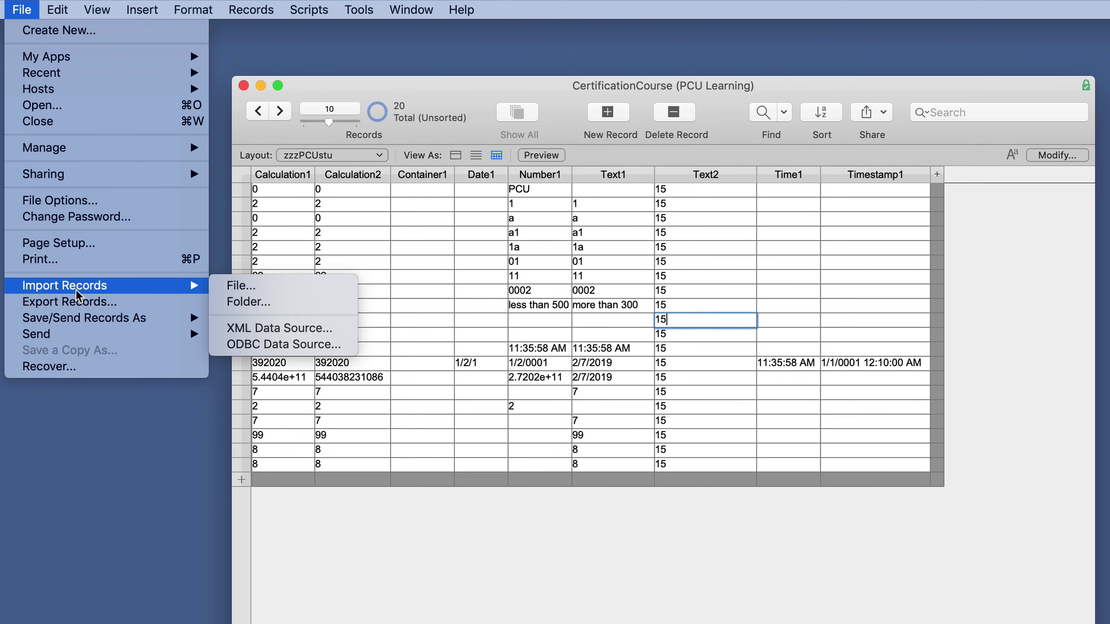
click(242, 284)
double_click(767, 360)
click(593, 603)
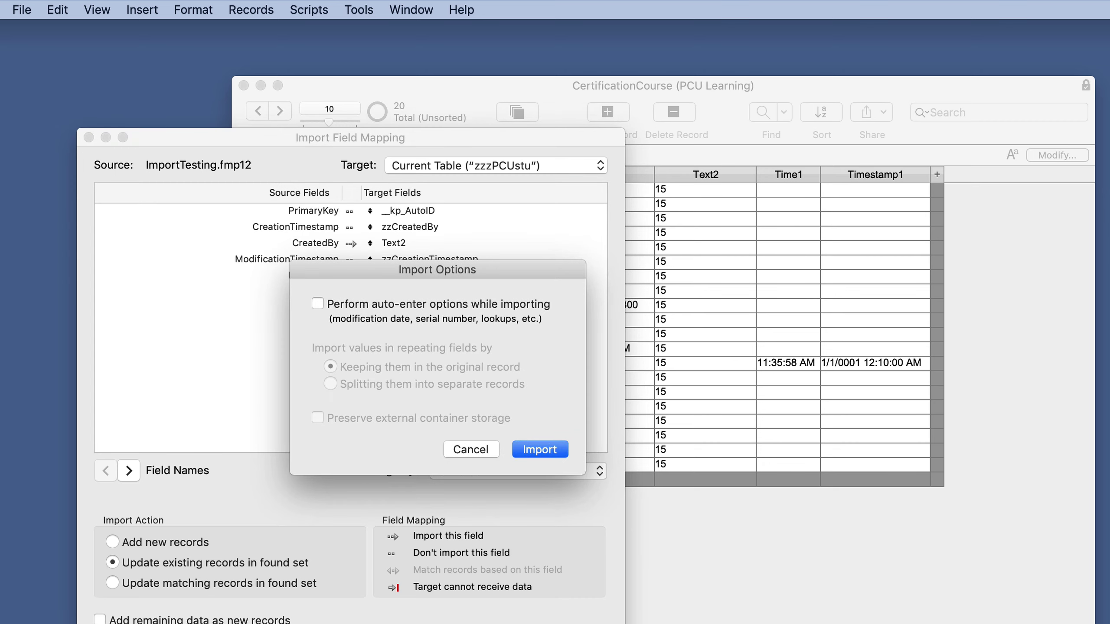
click(552, 449)
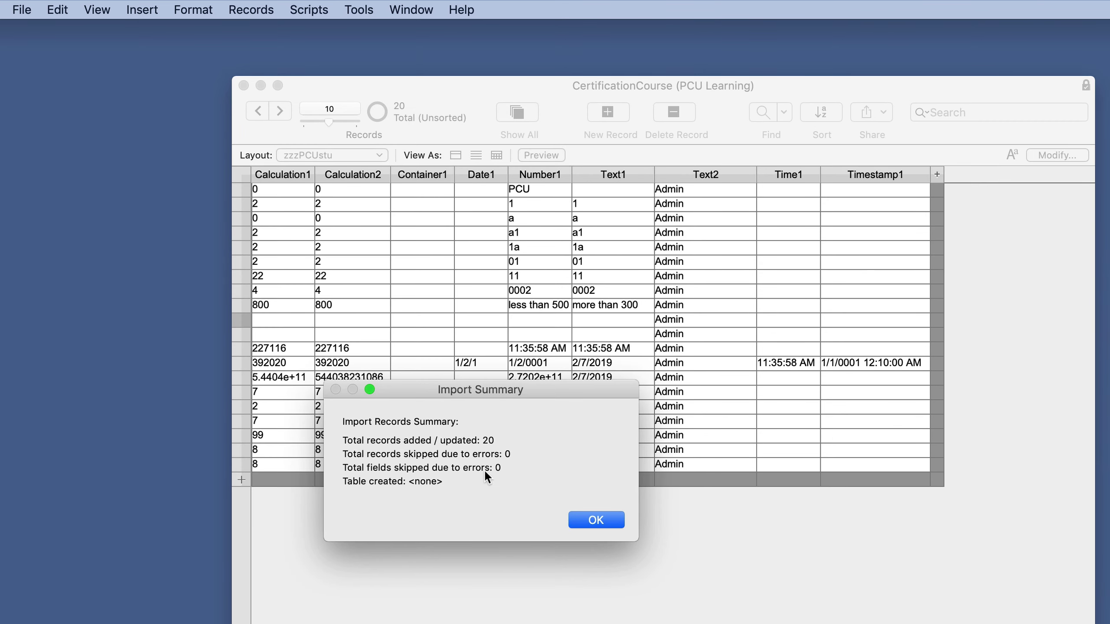
click(597, 521)
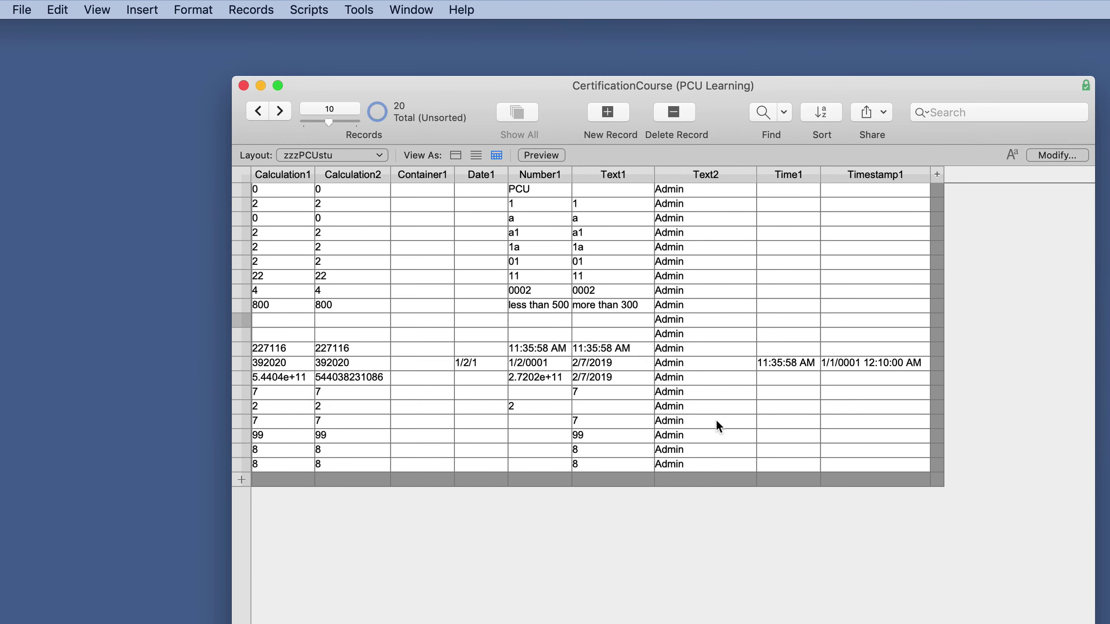
key(super+shift+d)
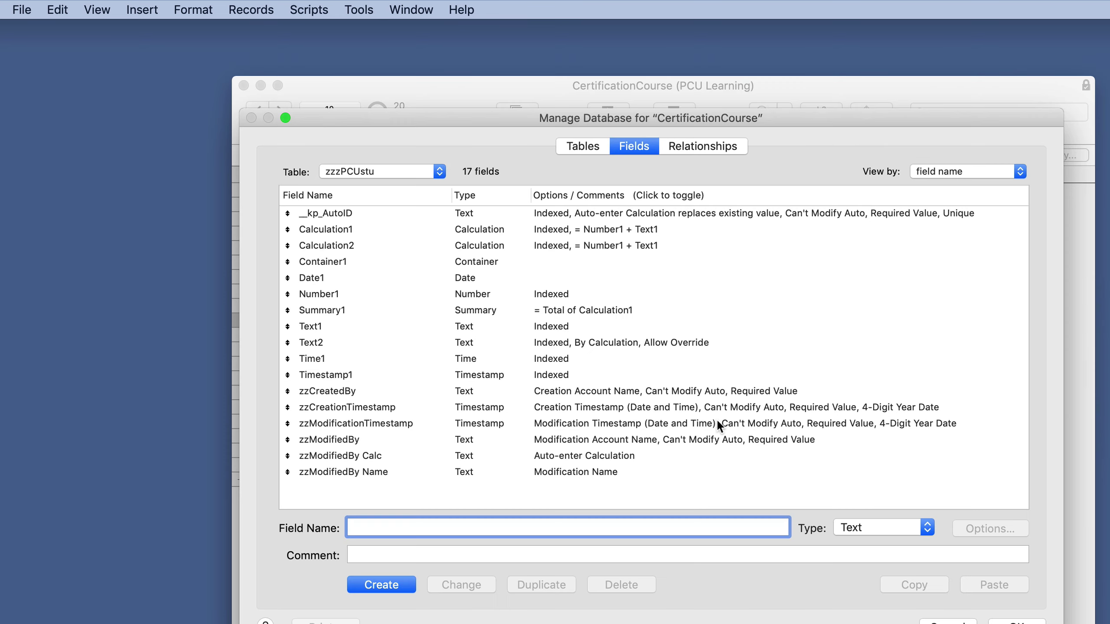
click(320, 344)
double_click(320, 344)
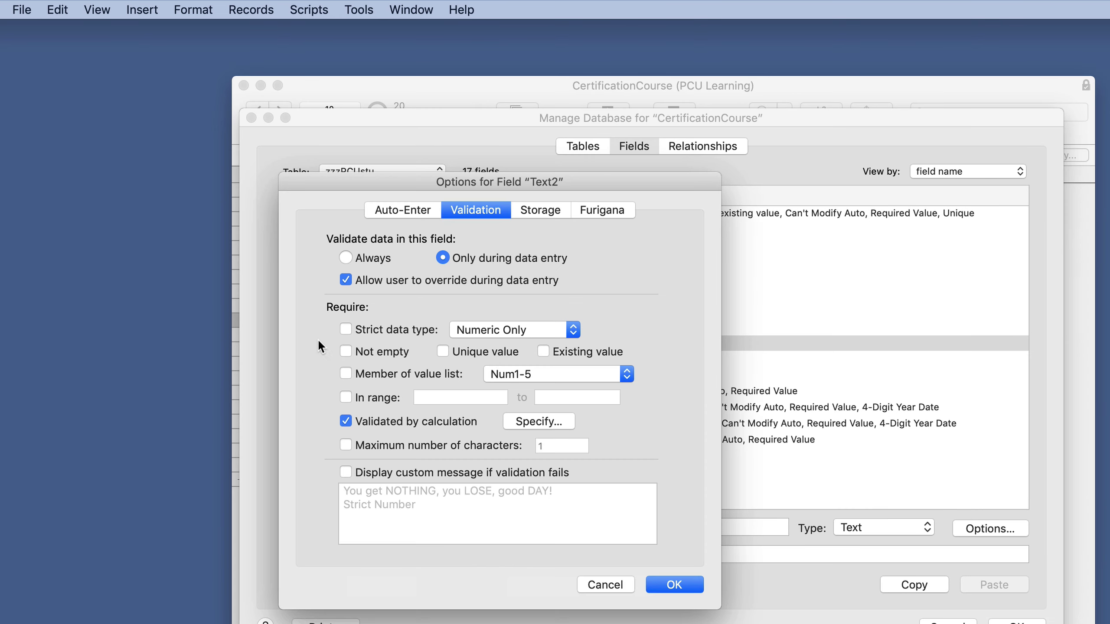
click(550, 351)
click(624, 587)
click(947, 620)
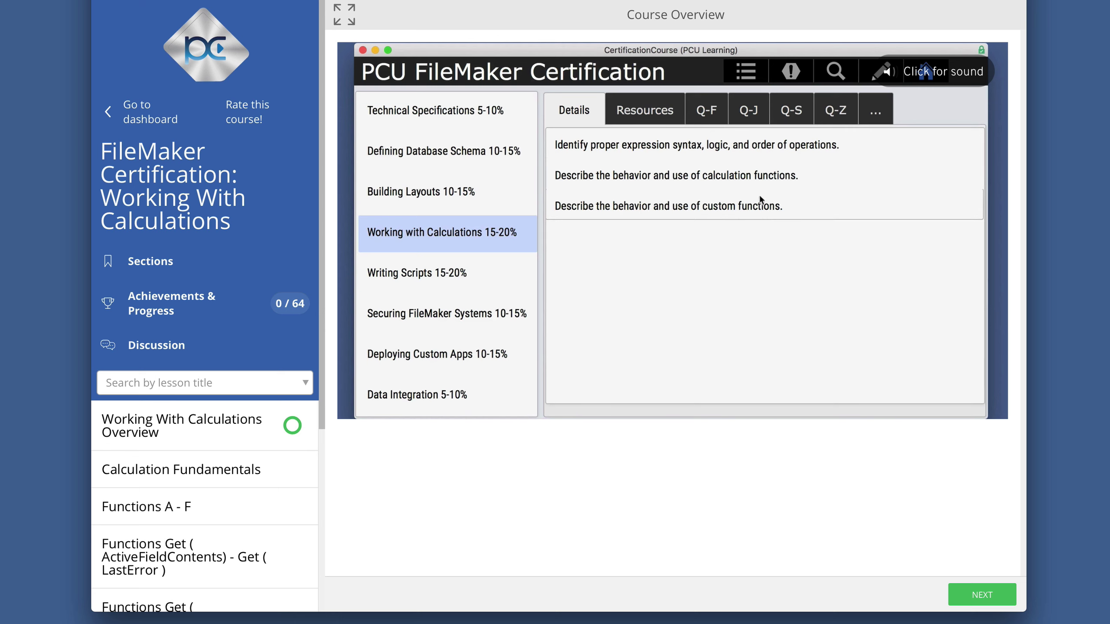
click(663, 119)
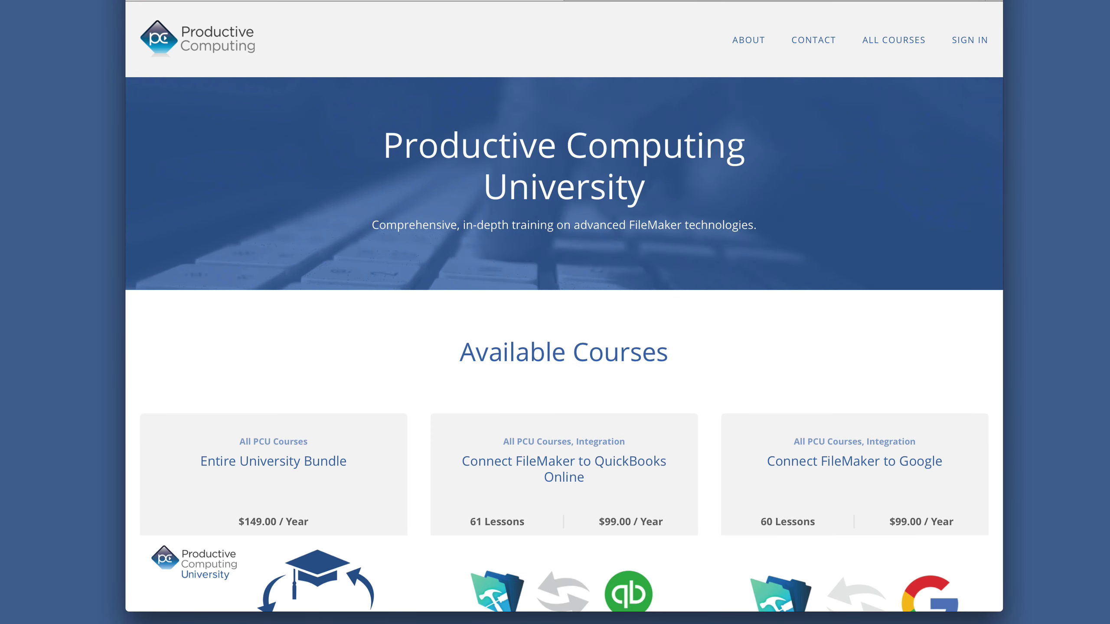
scroll(222, 543, down, 2)
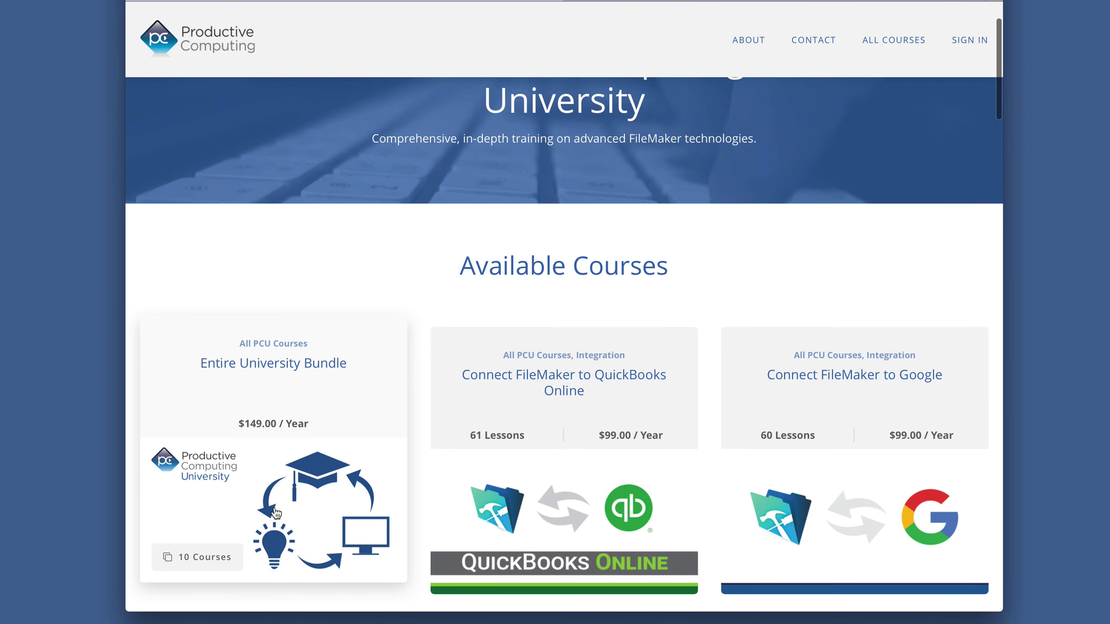
scroll(216, 517, up, 1)
scroll(216, 517, up, 1)
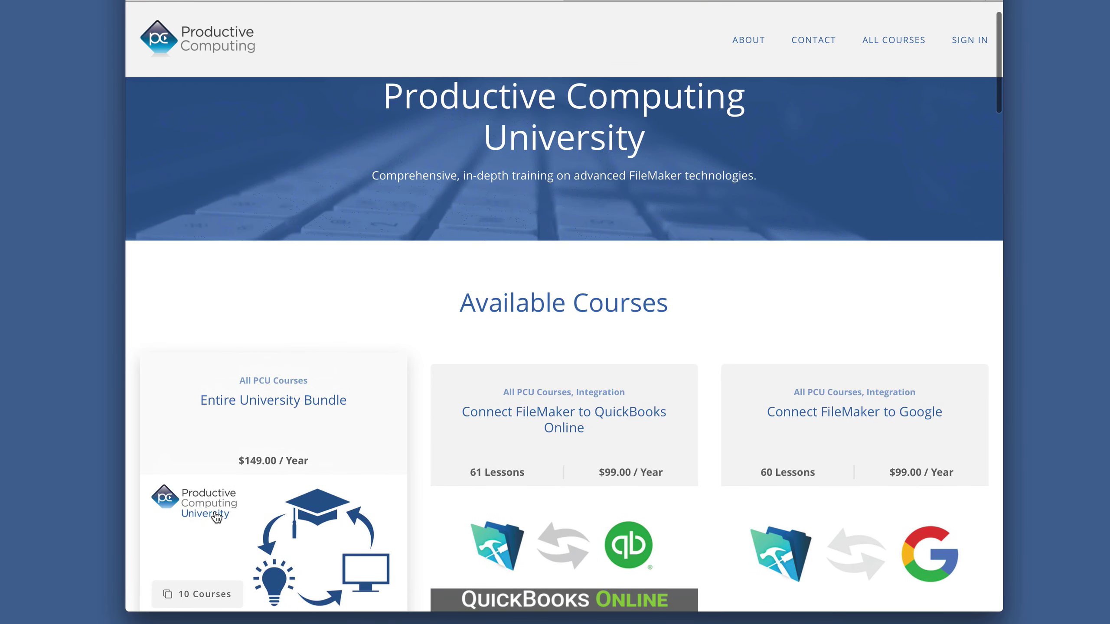